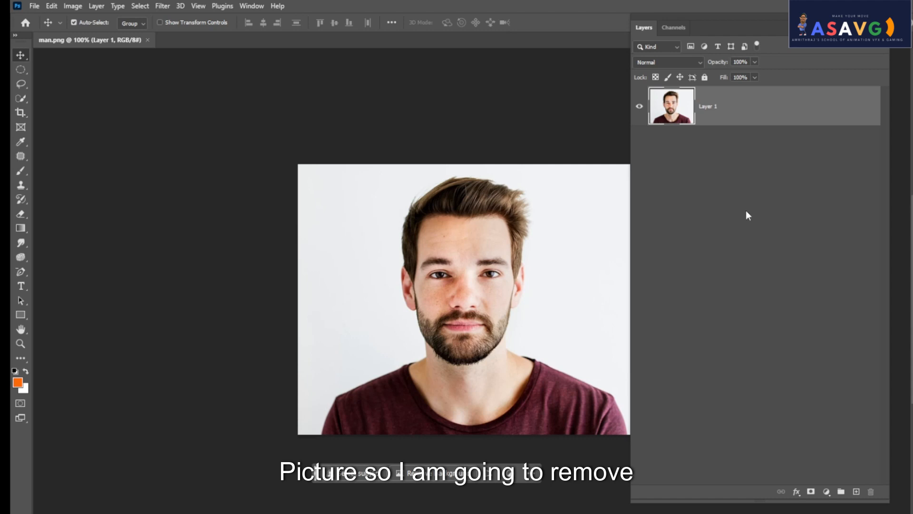
Remove the portrait's background, then bake the mask into Layer 1 by converting it to a smart object and rasterizing it.
{"action": "left_click", "coordinate": [438, 473]}
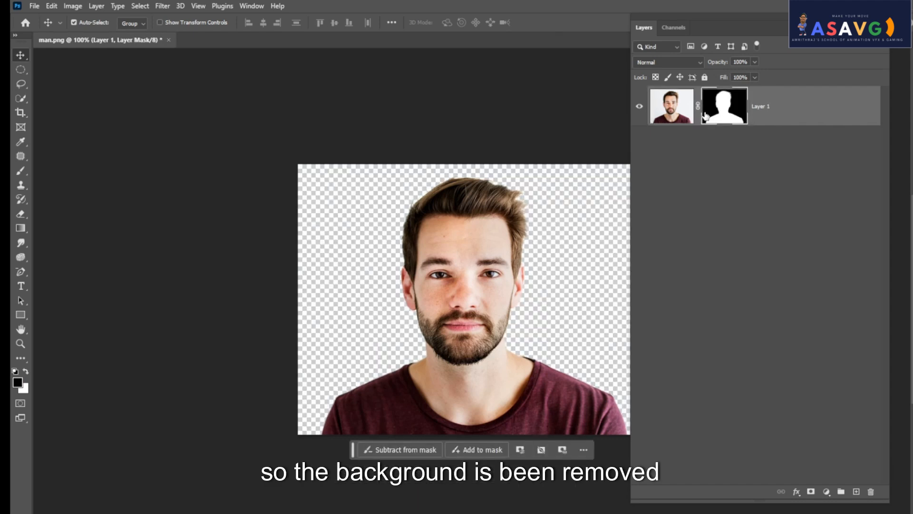
{"action": "right_click", "coordinate": [791, 106]}
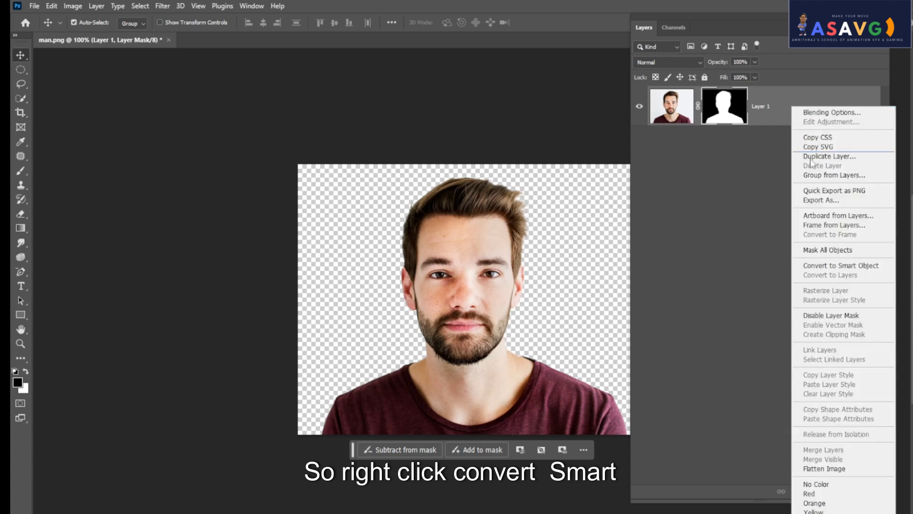
{"action": "left_click", "coordinate": [817, 265]}
{"action": "right_click", "coordinate": [800, 123]}
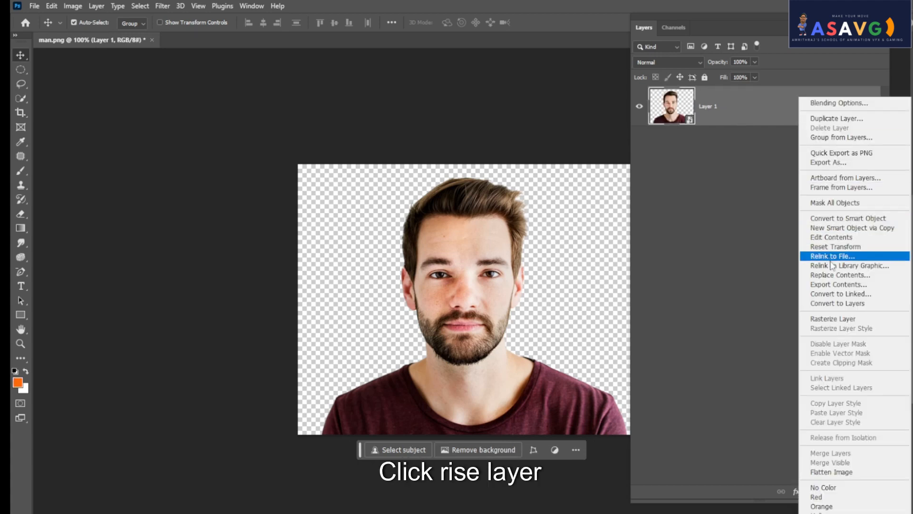
{"action": "left_click", "coordinate": [851, 318]}
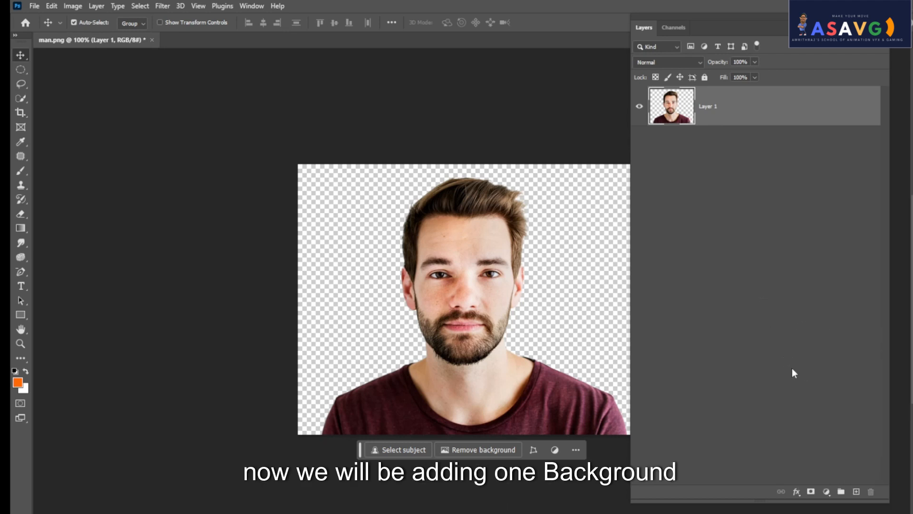
Add a gradient fill layer using the Blue_12 preset from the Blues group.
{"action": "left_click_drag", "start_coordinate": [736, 21], "coordinate": [742, 21]}
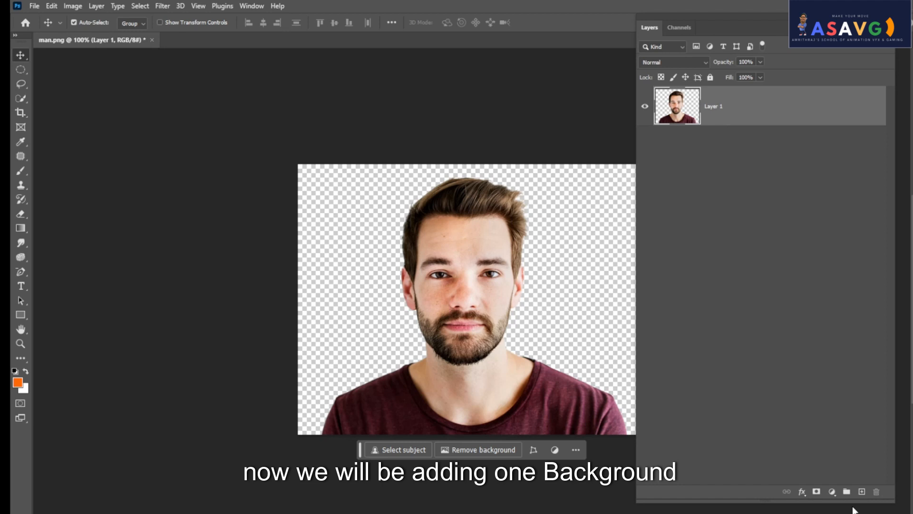
{"action": "left_click", "coordinate": [833, 498]}
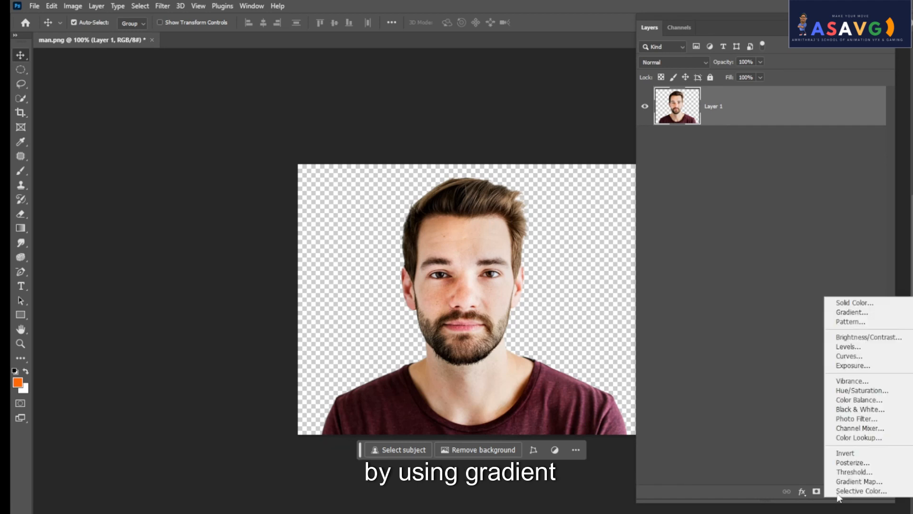
{"action": "left_click", "coordinate": [844, 310]}
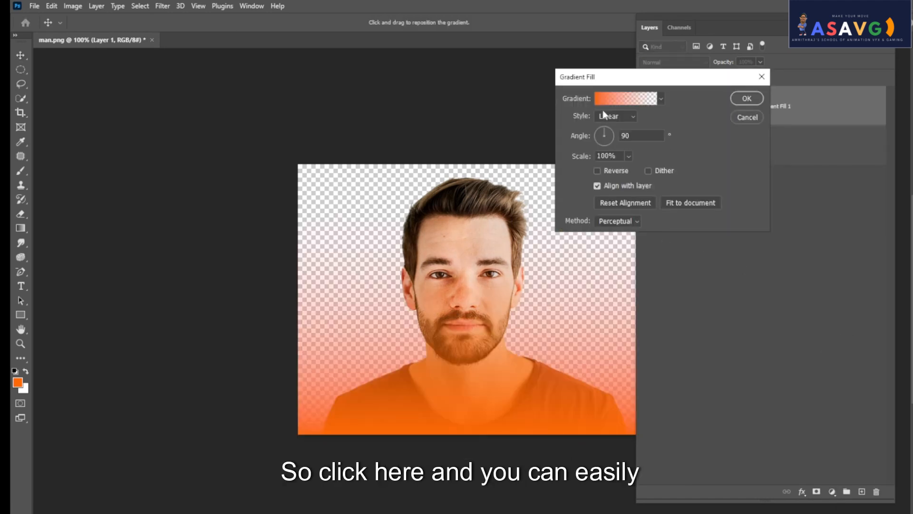
{"action": "left_click", "coordinate": [606, 99]}
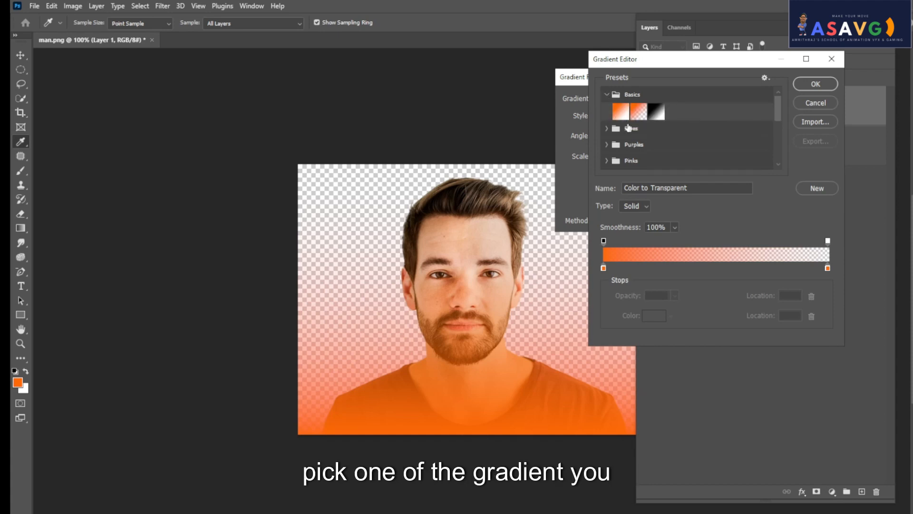
{"action": "left_click", "coordinate": [608, 128]}
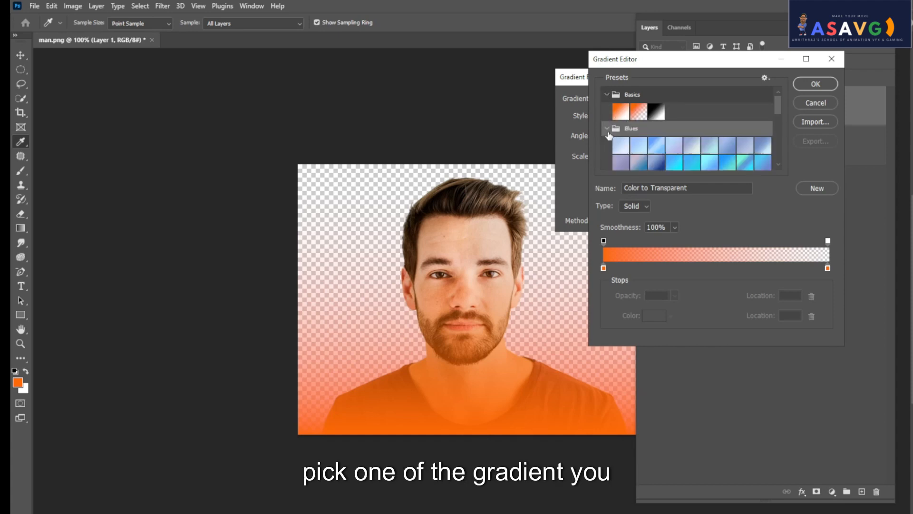
{"action": "left_click", "coordinate": [638, 145]}
{"action": "left_click", "coordinate": [659, 165]}
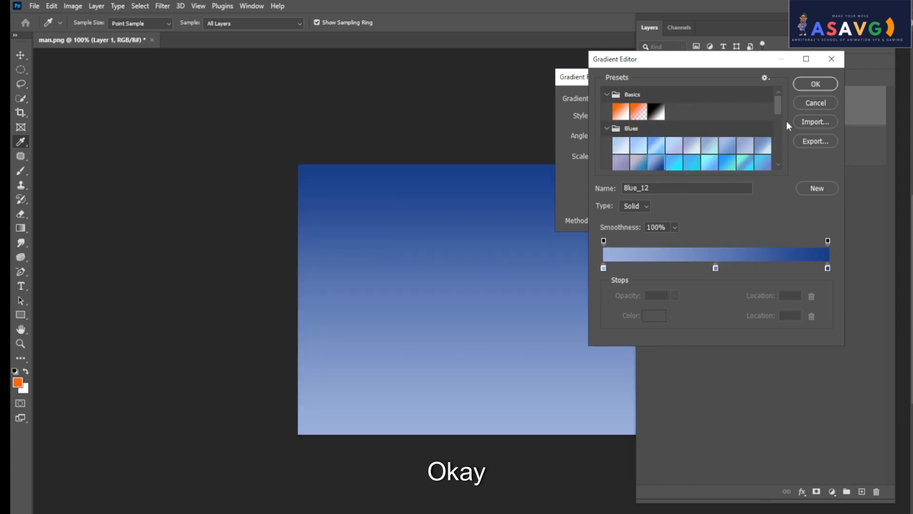
{"action": "left_click", "coordinate": [805, 83]}
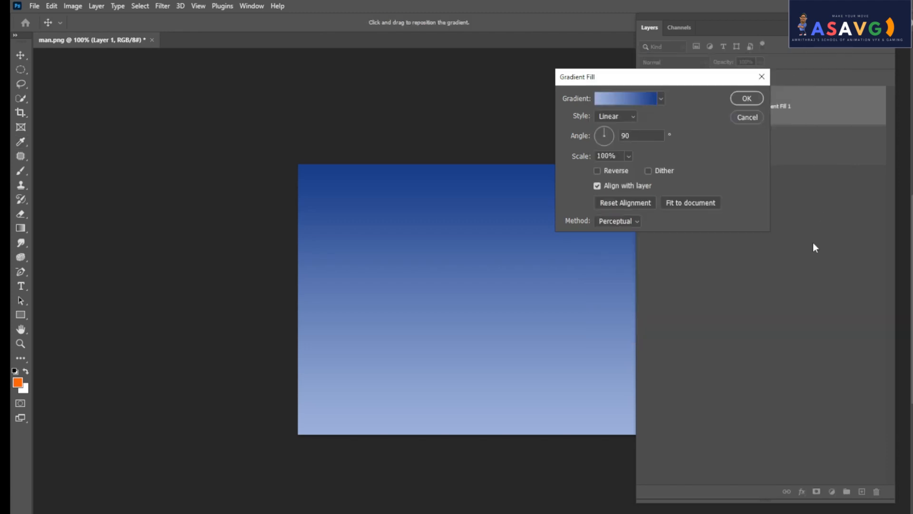
Give the gradient fill a Radial style, shift its centre slightly right and up, set the angle to 92.04°, and apply it unreversed.
{"action": "left_click", "coordinate": [614, 116]}
{"action": "left_click", "coordinate": [610, 127]}
{"action": "left_click_drag", "start_coordinate": [475, 335], "coordinate": [487, 318]}
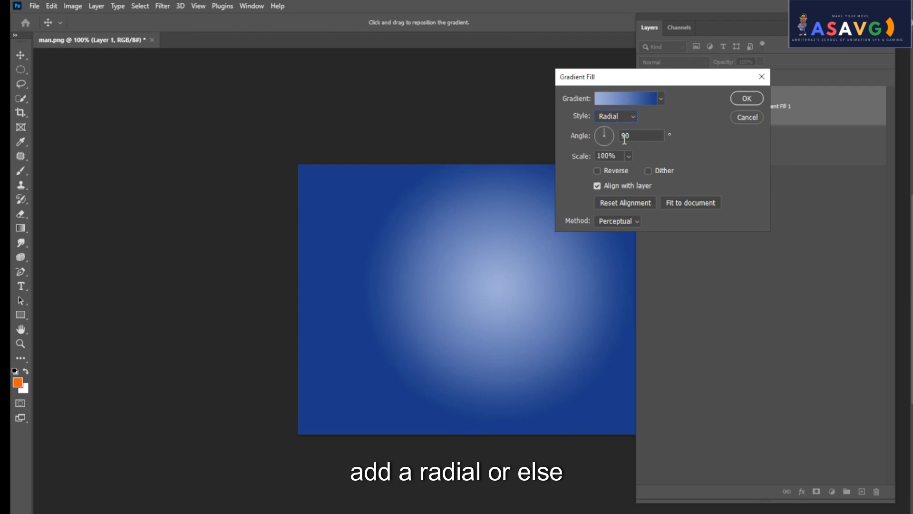
{"action": "left_click", "coordinate": [629, 156]}
{"action": "left_click", "coordinate": [693, 143]}
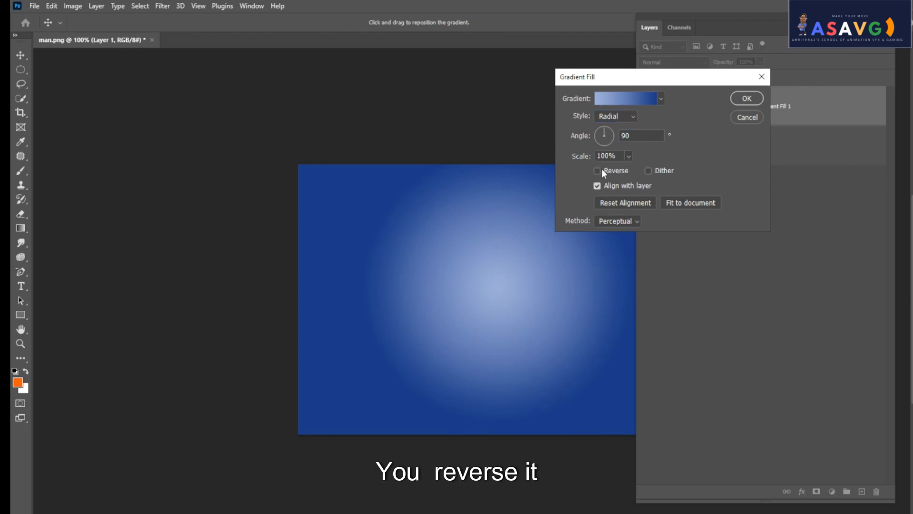
{"action": "left_click", "coordinate": [600, 170]}
{"action": "left_click", "coordinate": [600, 171]}
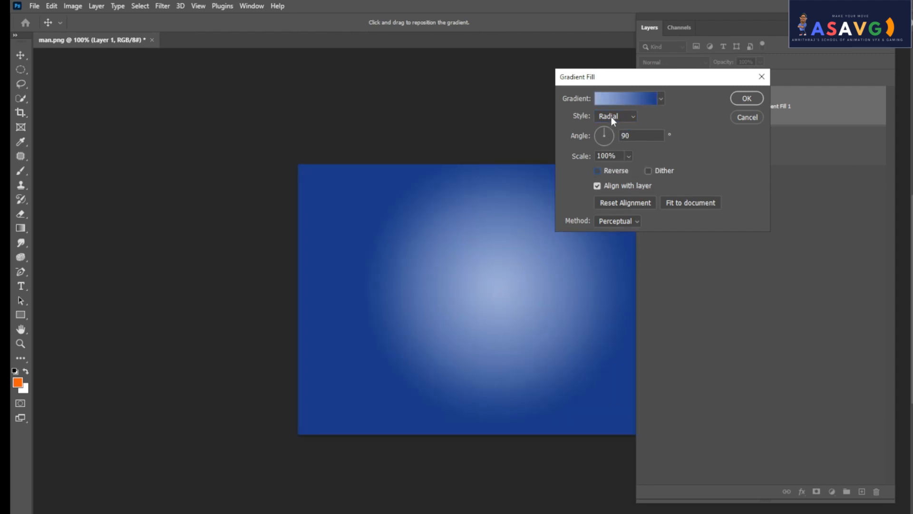
{"action": "mouse_move", "coordinate": [613, 135]}
{"action": "left_mouse_down"}
{"action": "mouse_move", "coordinate": [601, 137]}
{"action": "mouse_move", "coordinate": [605, 124]}
{"action": "left_mouse_up"}
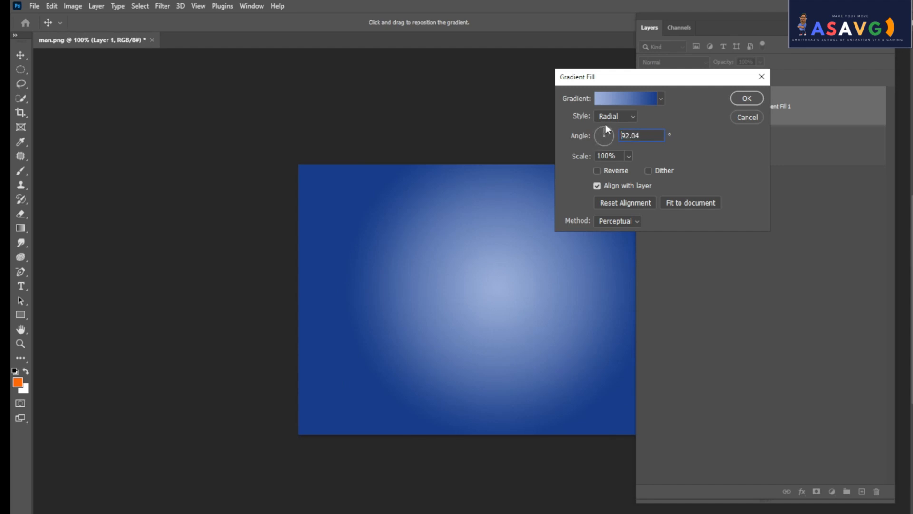
{"action": "left_click", "coordinate": [747, 98]}
Place the portrait layer above the gradient fill and shift the man slightly to the right on the canvas.
{"action": "left_click_drag", "start_coordinate": [683, 157], "coordinate": [715, 95]}
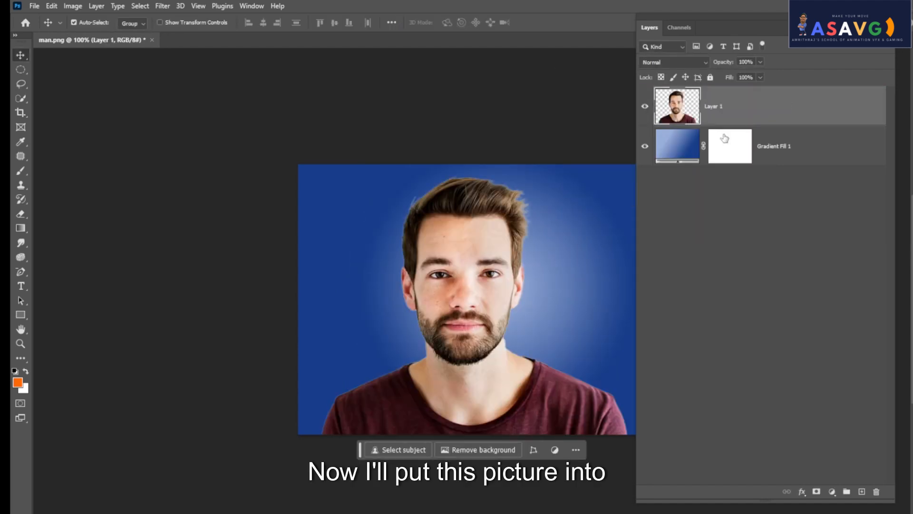
{"action": "mouse_move", "coordinate": [462, 379]}
{"action": "left_mouse_down"}
{"action": "mouse_move", "coordinate": [491, 379]}
{"action": "mouse_move", "coordinate": [471, 381]}
{"action": "left_mouse_up"}
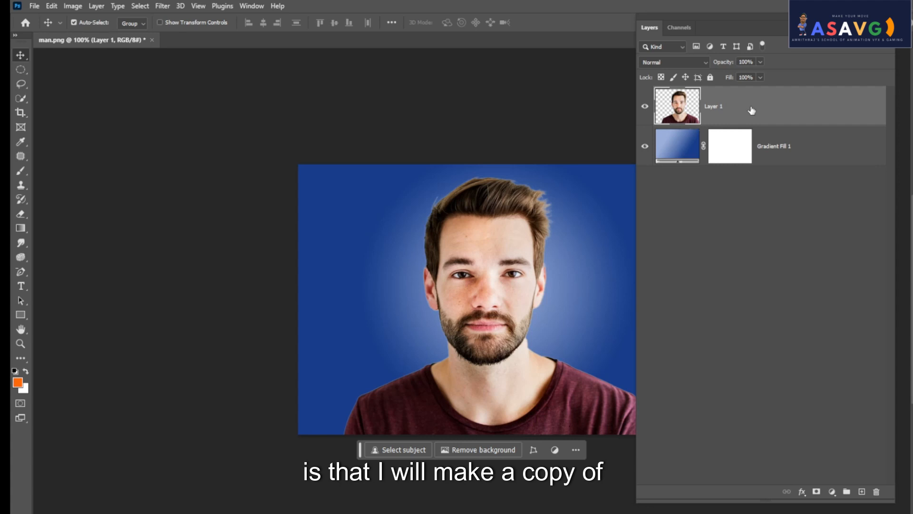
Duplicate the portrait's Layer 1, then hide the original and rename it "back up copy".
{"action": "key", "text": "ctrl"}
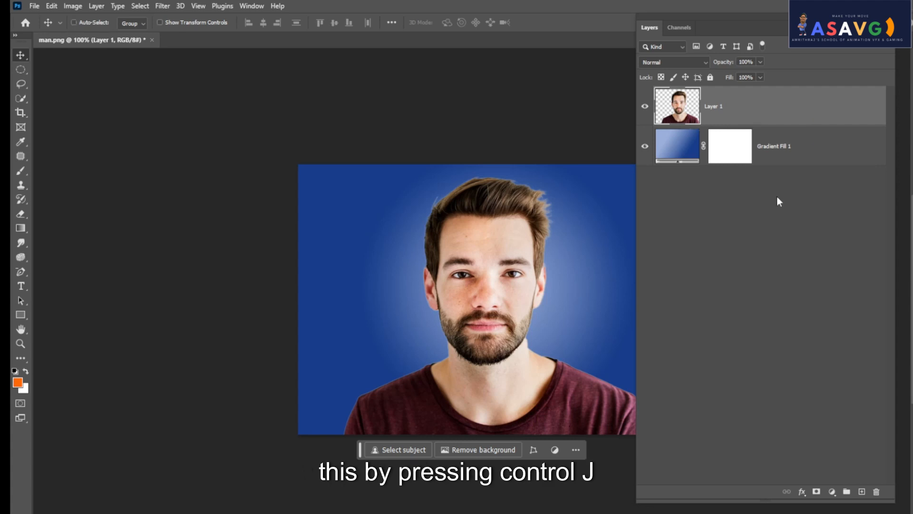
{"action": "key", "text": "ctrl+j"}
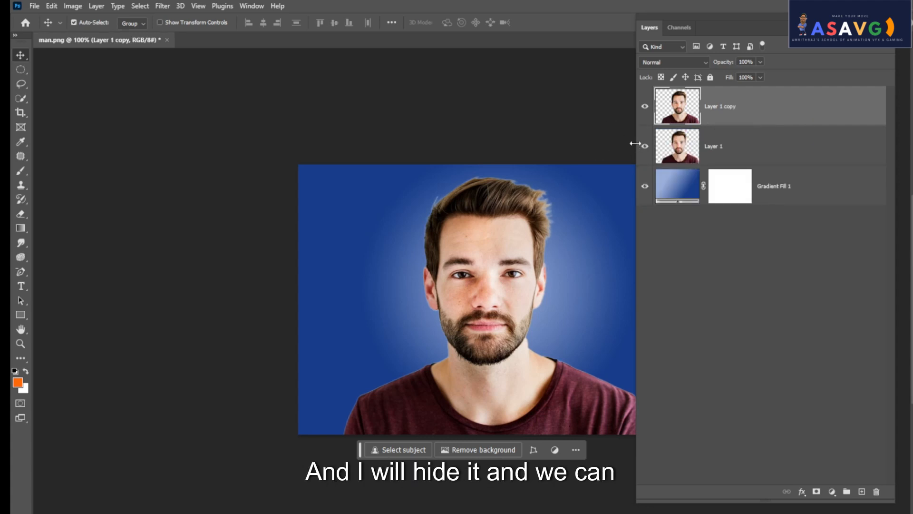
{"action": "left_click", "coordinate": [646, 144]}
{"action": "double_click", "coordinate": [719, 146]}
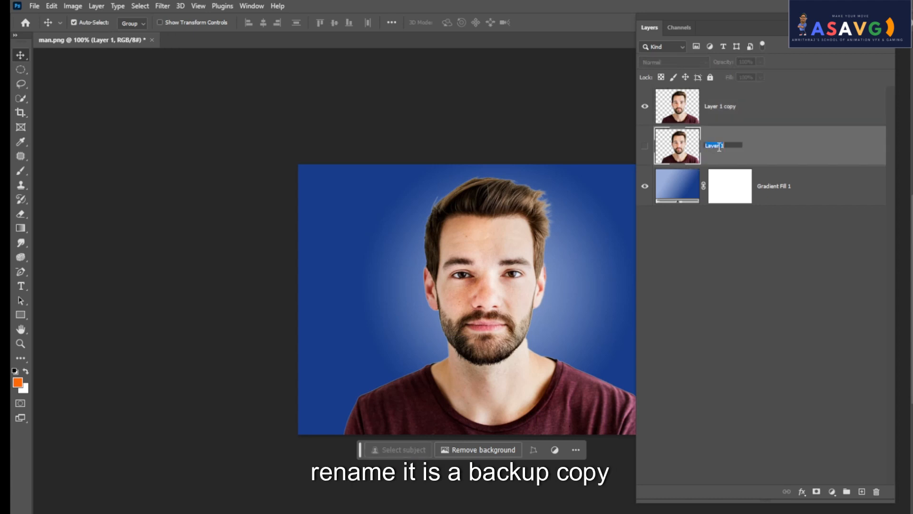
{"action": "key", "text": "BackSpace"}
{"action": "type", "text": "bac"}
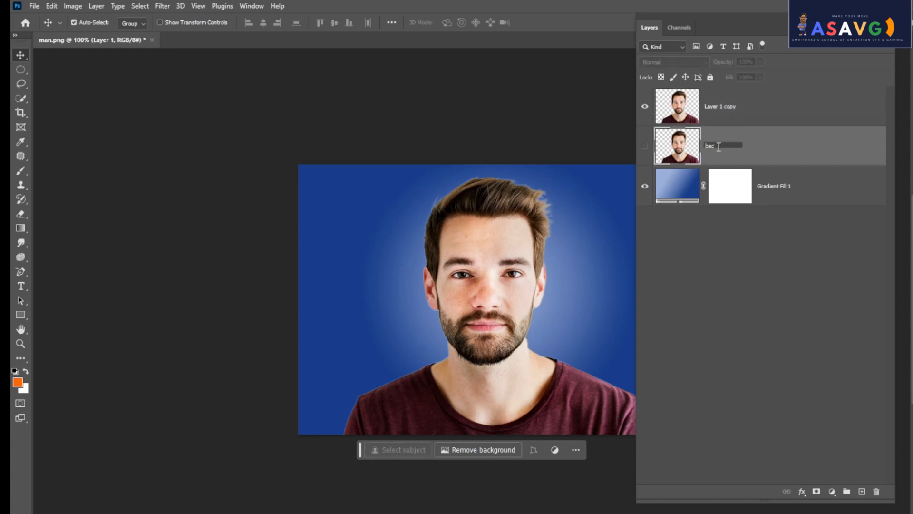
{"action": "type", "text": "k up copy"}
{"action": "key", "text": "Return"}
On Layer 1 copy, marquee a rectangle around the head from above the hair to just below the nose and cut it to a new layer.
{"action": "left_click", "coordinate": [734, 108]}
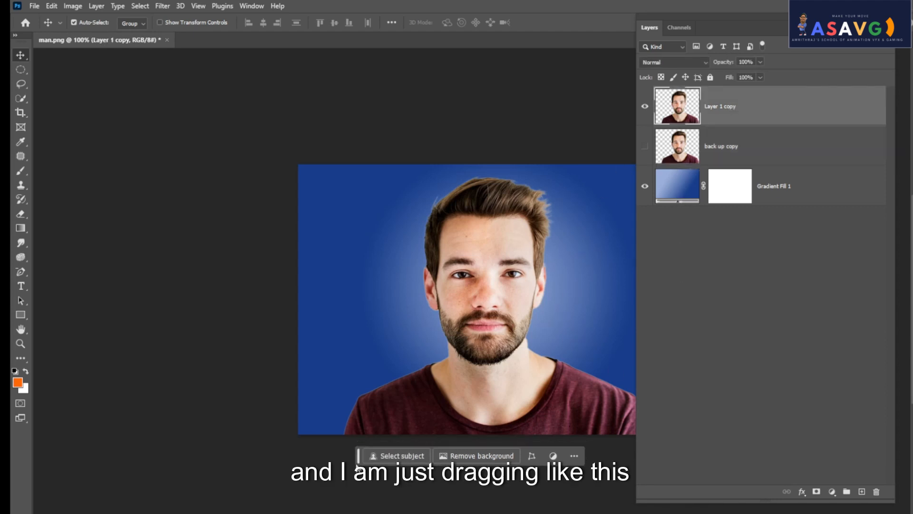
{"action": "left_click_drag", "start_coordinate": [360, 450], "coordinate": [296, 496]}
{"action": "left_click_drag", "start_coordinate": [756, 25], "coordinate": [790, 26]}
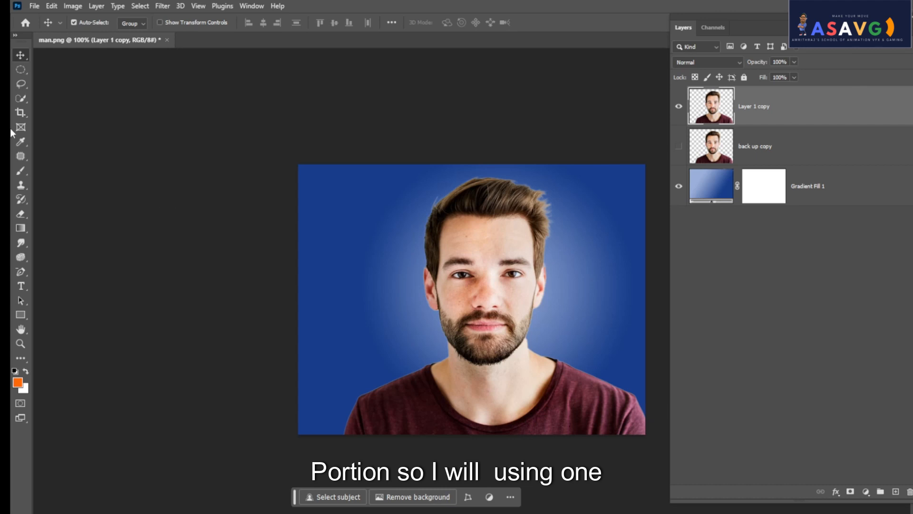
{"action": "left_click", "coordinate": [20, 70]}
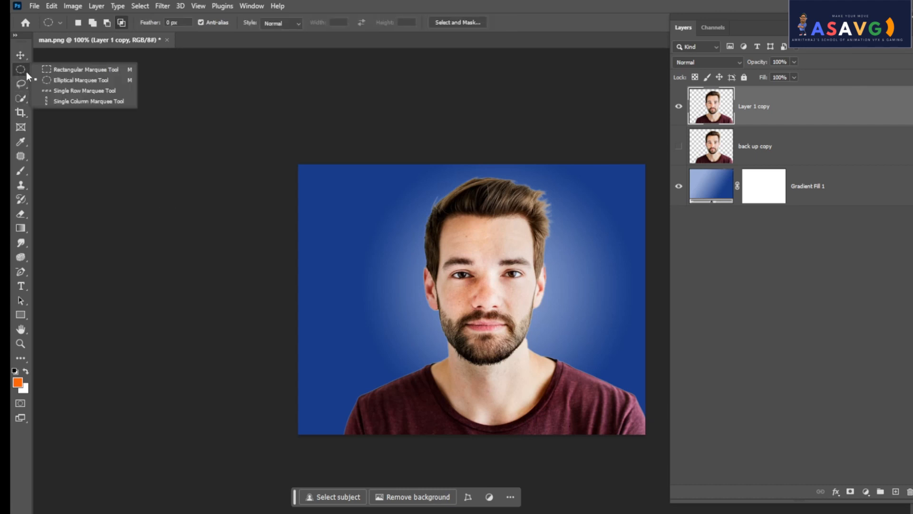
{"action": "left_click", "coordinate": [60, 70]}
{"action": "left_click_drag", "start_coordinate": [378, 171], "coordinate": [588, 313]}
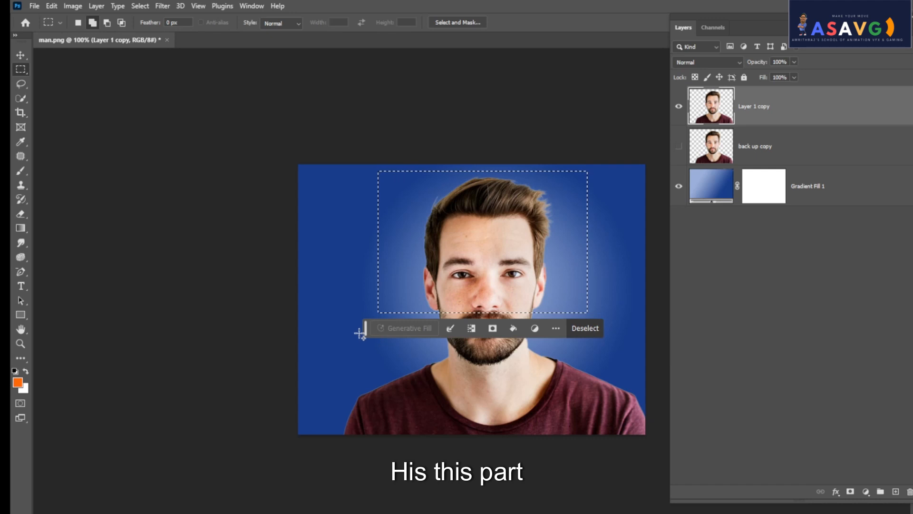
{"action": "left_click_drag", "start_coordinate": [366, 330], "coordinate": [222, 501]}
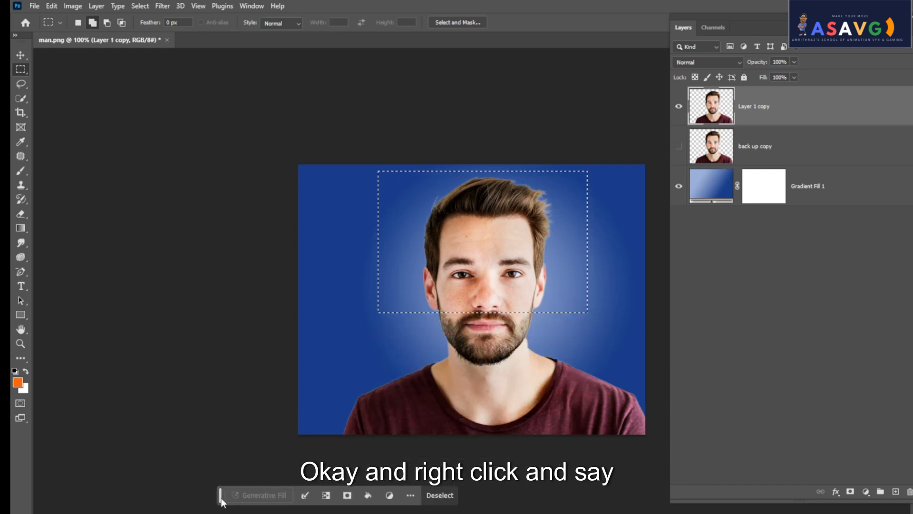
{"action": "right_click", "coordinate": [488, 255]}
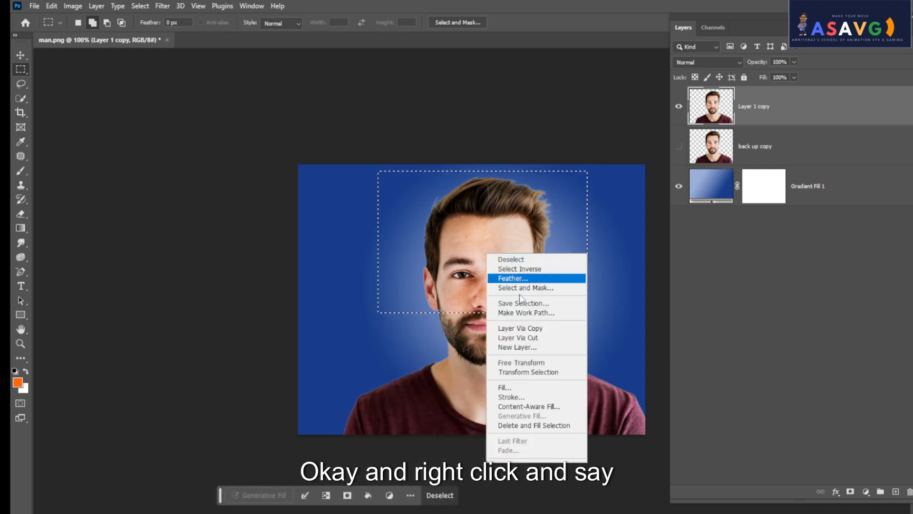
{"action": "left_click", "coordinate": [536, 338]}
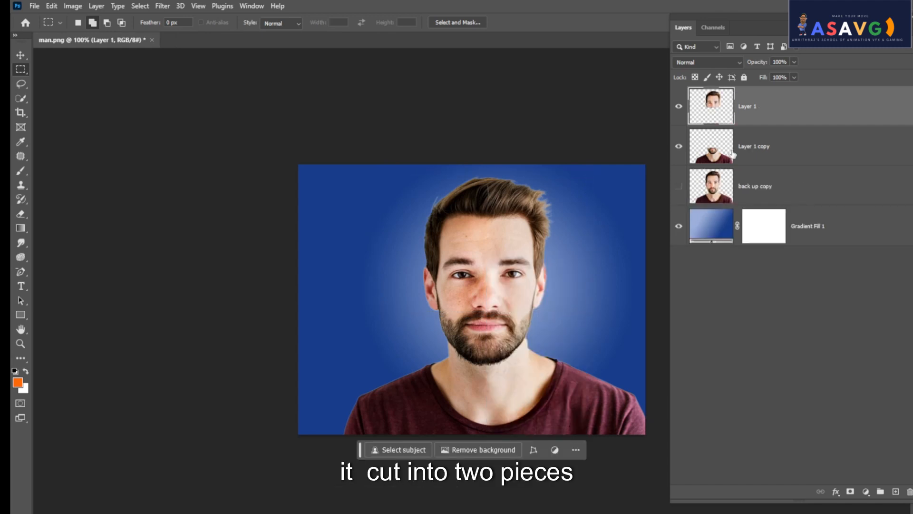
Toggle the visibility of the upper-head and lower-portrait layers to examine how the portrait is split.
{"action": "left_click", "coordinate": [678, 146]}
{"action": "left_click", "coordinate": [678, 106]}
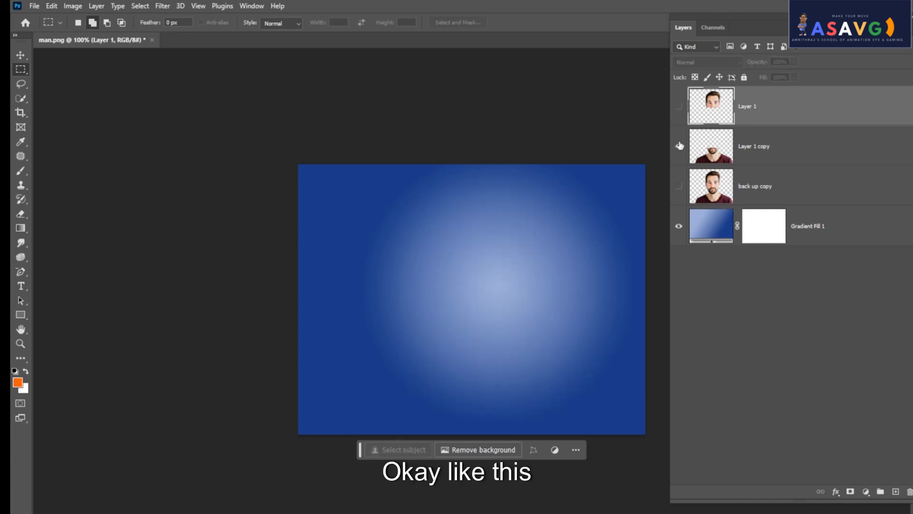
{"action": "left_click", "coordinate": [678, 146]}
{"action": "left_click", "coordinate": [679, 106]}
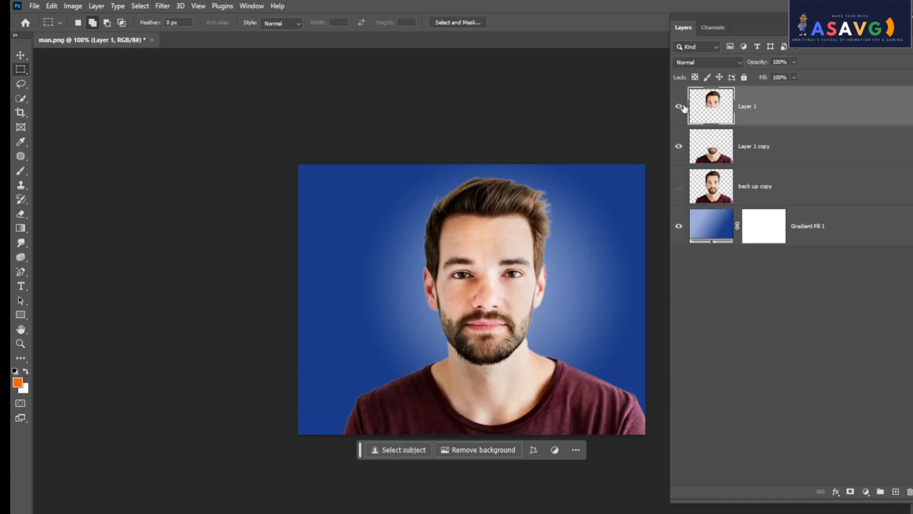
{"action": "left_click", "coordinate": [679, 146]}
{"action": "left_click", "coordinate": [679, 146]}
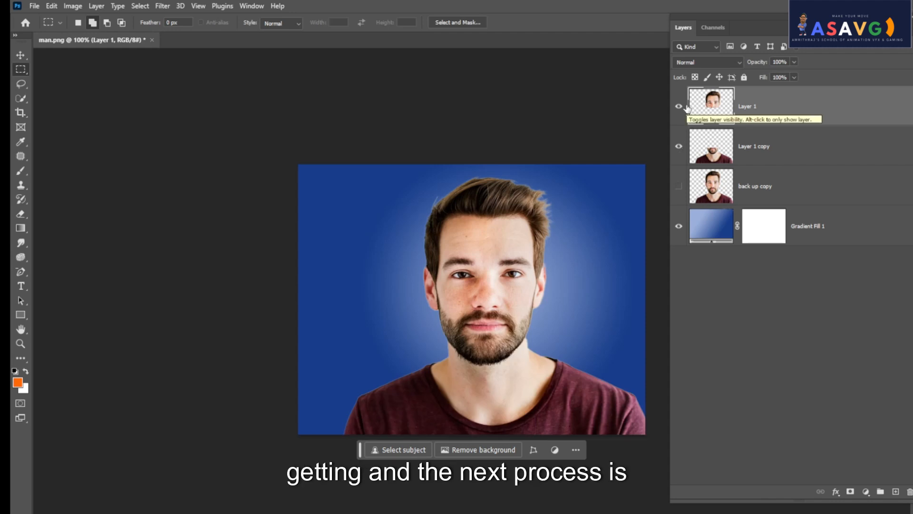
Duplicate the two portrait pieces, Layer 1 and Layer 1 copy, together and hide the originals as backups.
{"action": "left_click", "coordinate": [781, 146]}
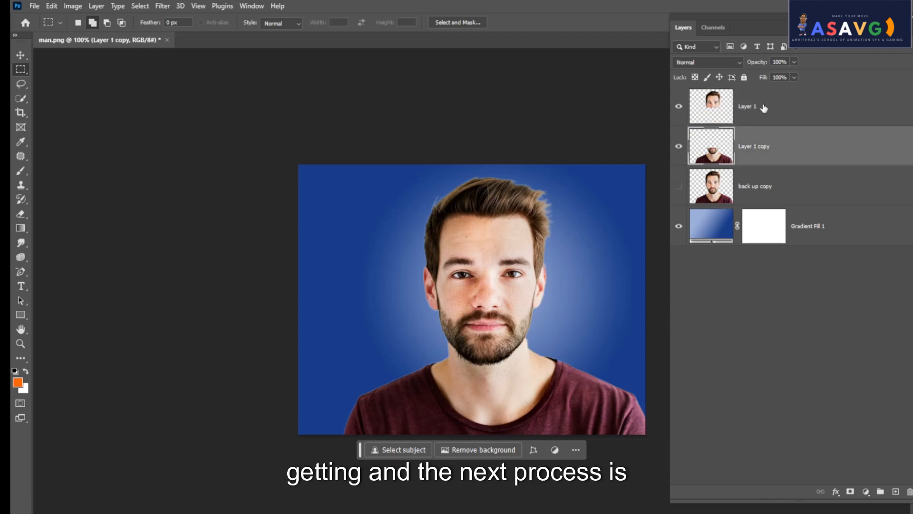
{"action": "left_click", "coordinate": [763, 109]}
{"action": "left_click", "coordinate": [763, 143]}
{"action": "left_click", "coordinate": [770, 111]}
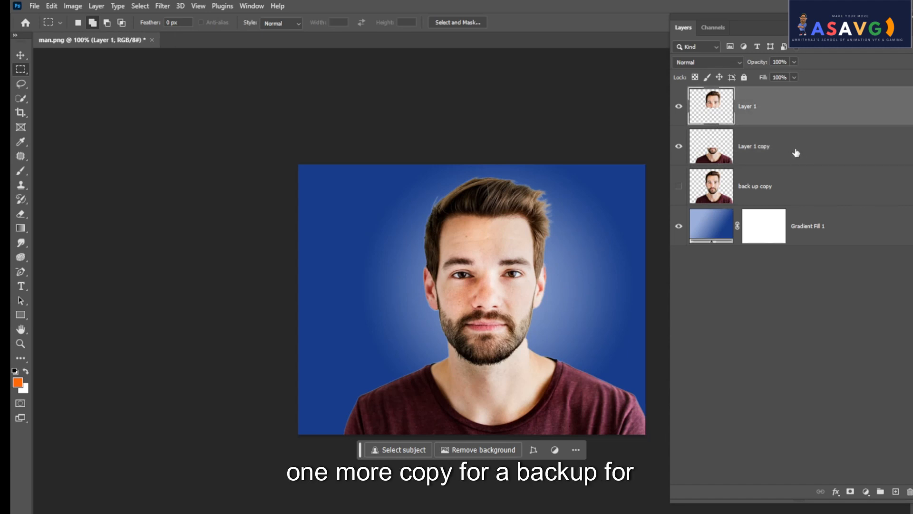
{"action": "left_click", "coordinate": [796, 153], "text": "ctrl"}
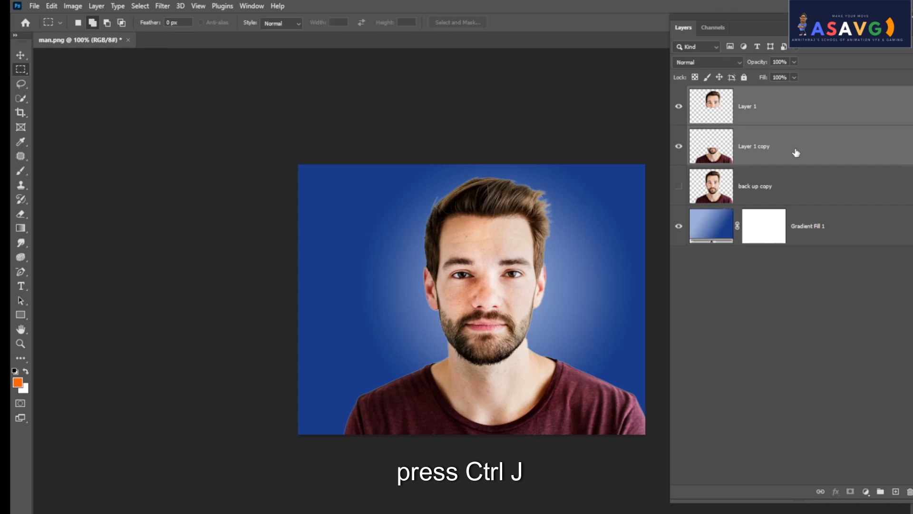
{"action": "key", "text": "ctrl+j"}
{"action": "left_click", "coordinate": [680, 186]}
{"action": "left_click", "coordinate": [679, 226]}
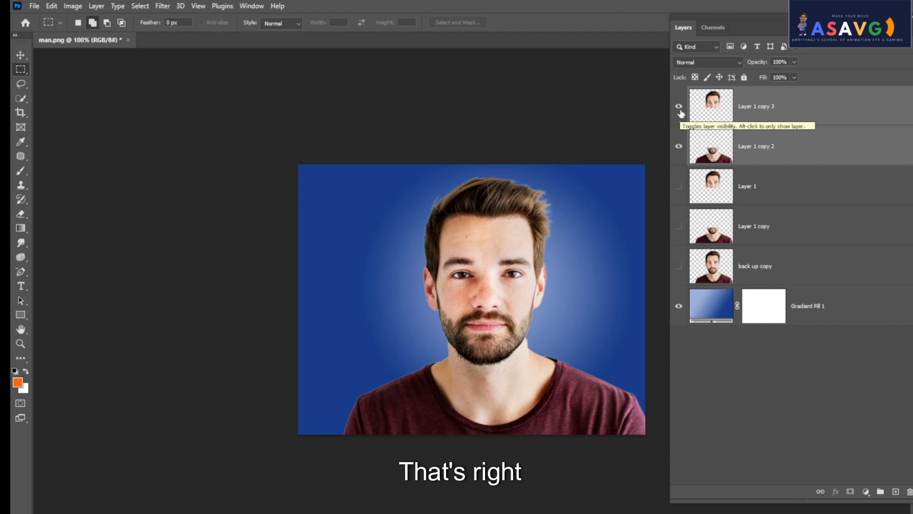
Select the lower-portrait layer, Layer 1 copy 2, and hide the upper-head layer, Layer 1 copy 3.
{"action": "left_click", "coordinate": [763, 155]}
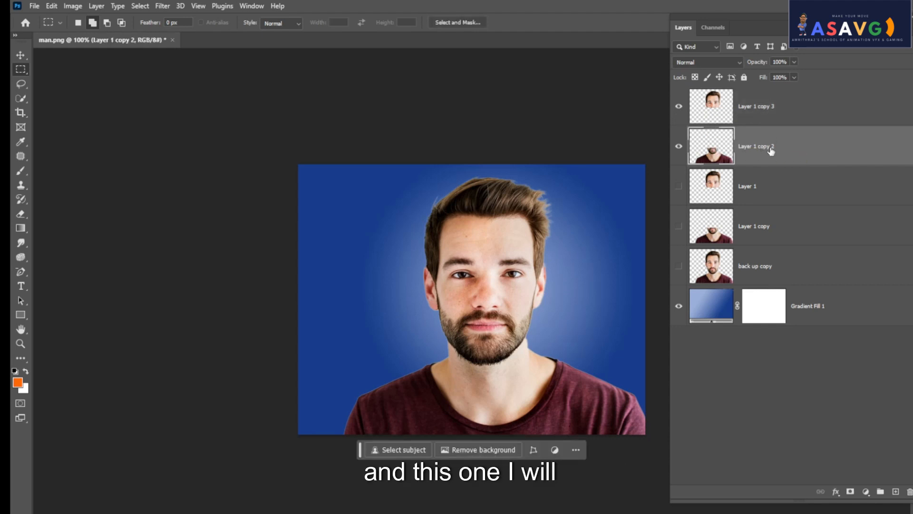
{"action": "left_click", "coordinate": [721, 119]}
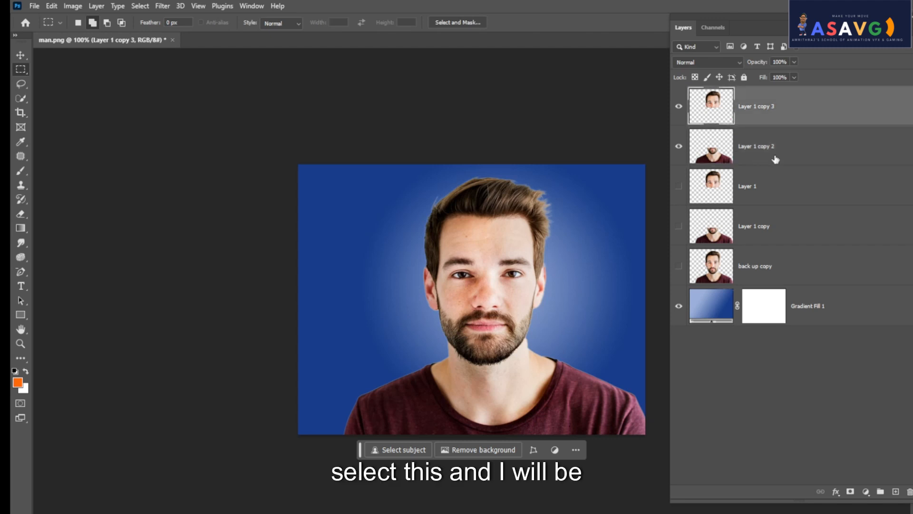
{"action": "left_click", "coordinate": [775, 160]}
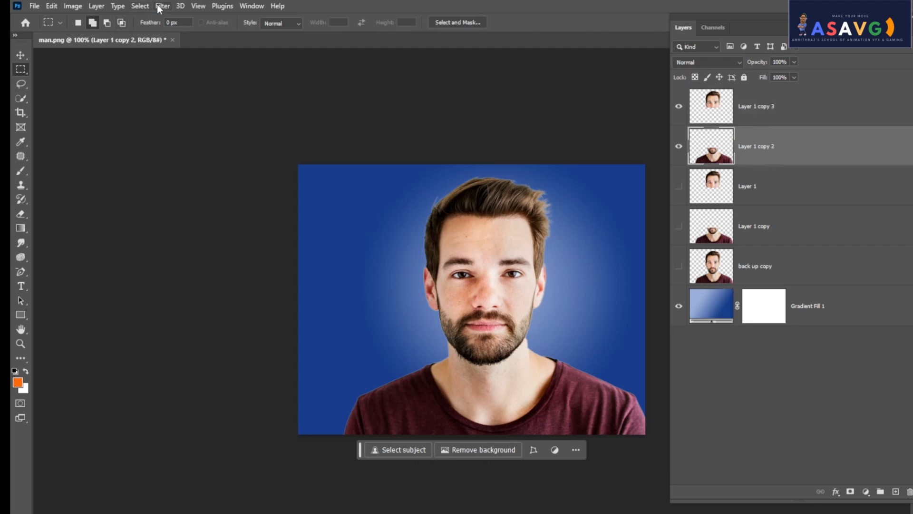
{"action": "left_click", "coordinate": [162, 6]}
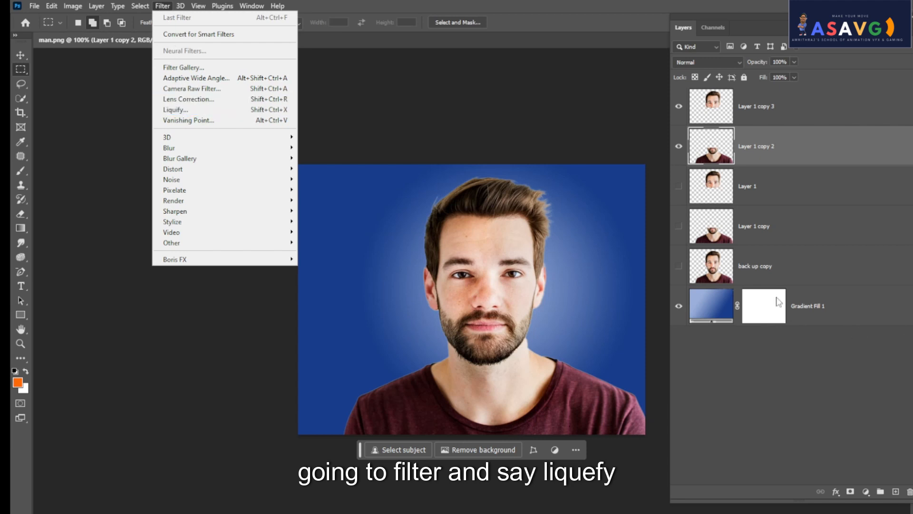
{"action": "left_click", "coordinate": [674, 110]}
{"action": "left_click", "coordinate": [679, 108]}
{"action": "left_click", "coordinate": [679, 107]}
{"action": "left_click", "coordinate": [679, 107]}
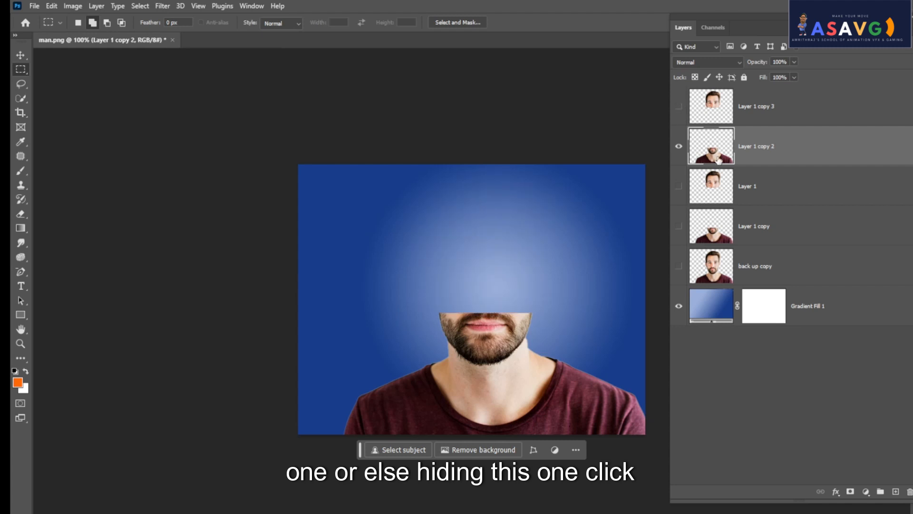
With Liquify on Layer 1 copy 2, push both upper cheek edges upward into tall narrow strips using a size 50 brush.
{"action": "left_click", "coordinate": [163, 7]}
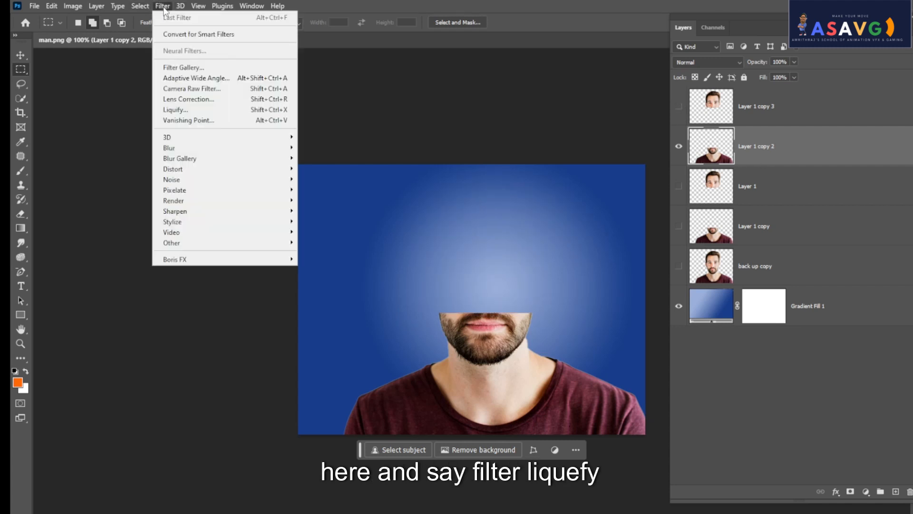
{"action": "left_click", "coordinate": [190, 108]}
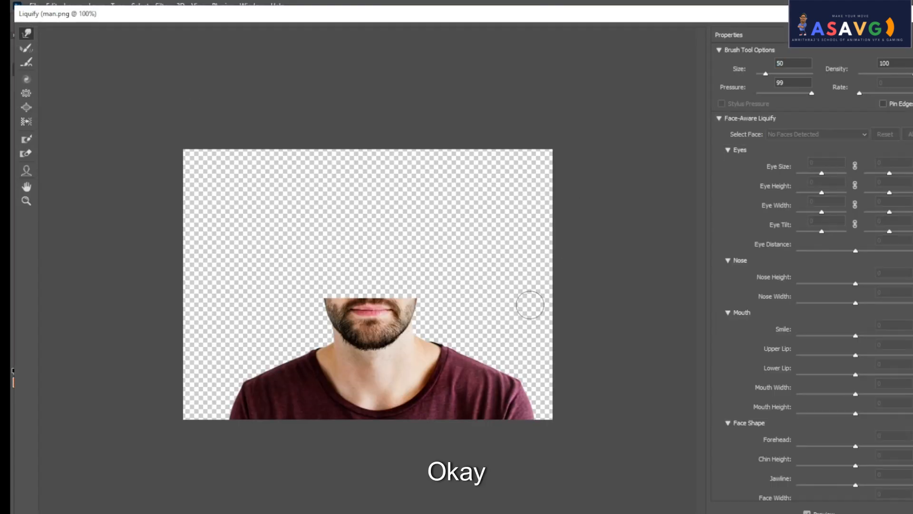
{"action": "left_click_drag", "start_coordinate": [326, 306], "coordinate": [320, 264]}
{"action": "left_click_drag", "start_coordinate": [338, 306], "coordinate": [326, 250]}
{"action": "key", "text": "ctrl+z"}
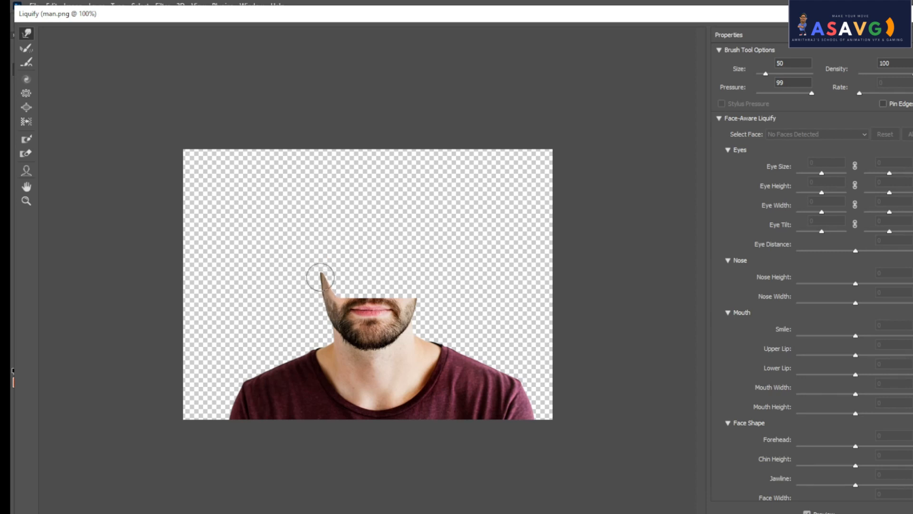
{"action": "mouse_move", "coordinate": [321, 273]}
{"action": "left_mouse_down"}
{"action": "mouse_move", "coordinate": [319, 238]}
{"action": "mouse_move", "coordinate": [323, 252]}
{"action": "left_mouse_up"}
{"action": "left_click_drag", "start_coordinate": [416, 305], "coordinate": [418, 245]}
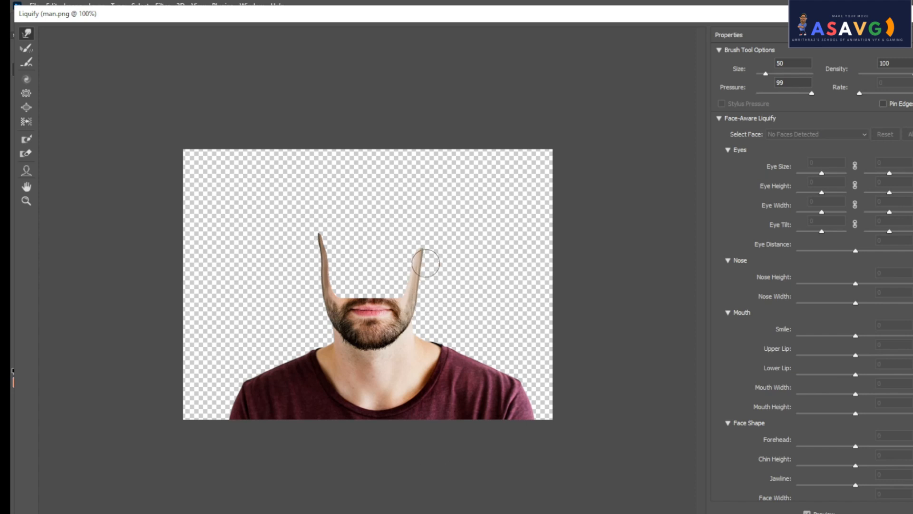
{"action": "left_click_drag", "start_coordinate": [426, 279], "coordinate": [417, 242]}
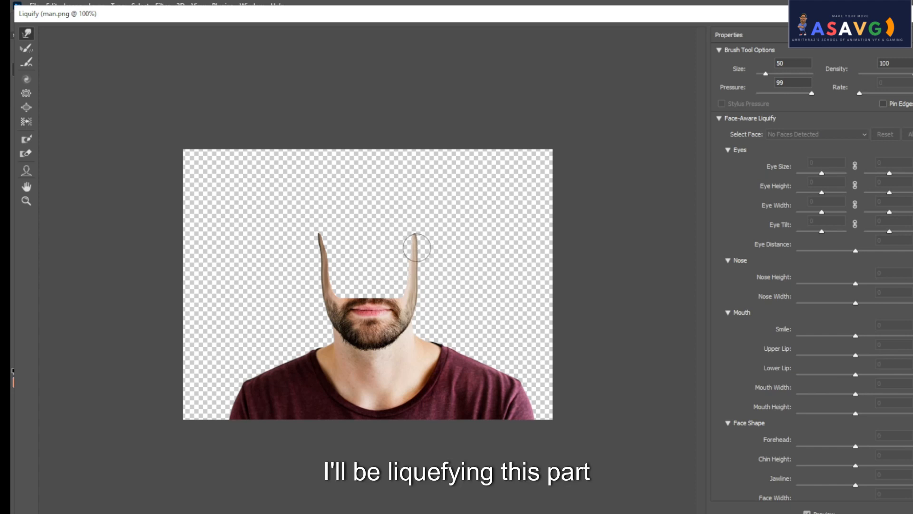
{"action": "mouse_move", "coordinate": [331, 291]}
{"action": "left_mouse_down"}
{"action": "mouse_move", "coordinate": [320, 234]}
{"action": "mouse_move", "coordinate": [349, 211]}
{"action": "left_mouse_up"}
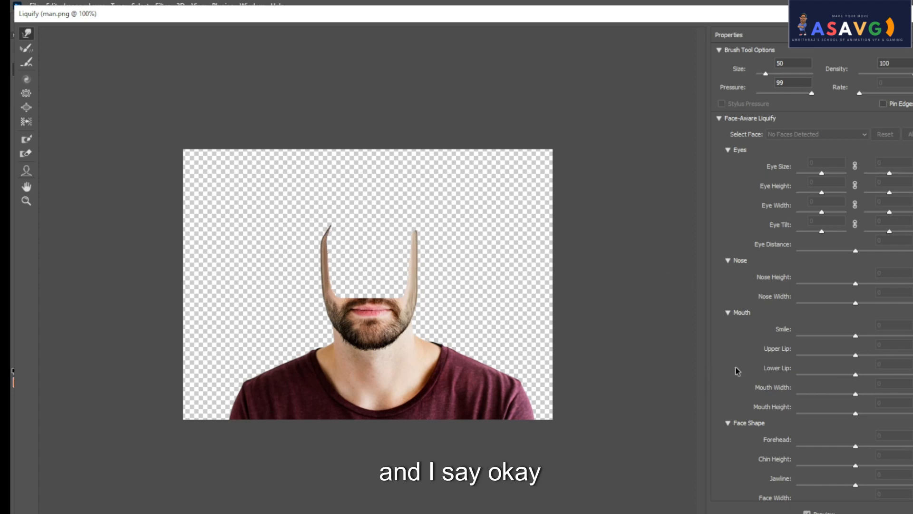
{"action": "key", "text": "Return"}
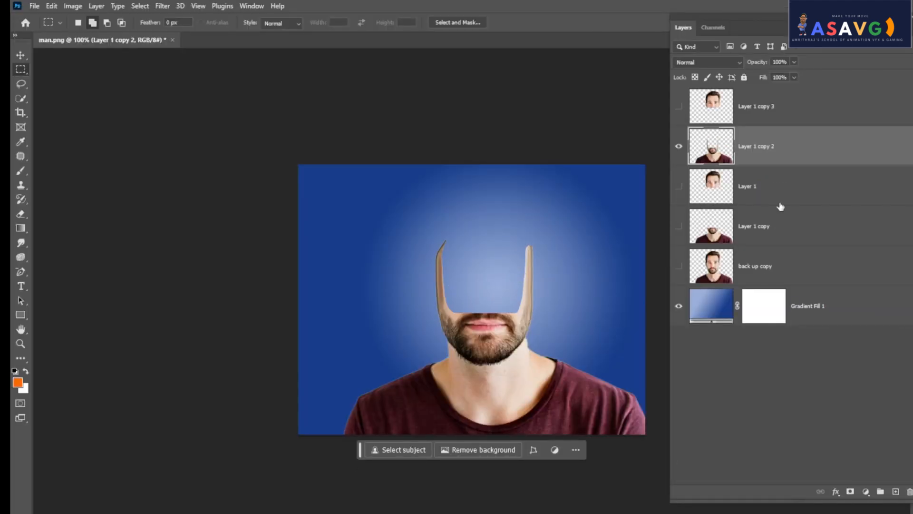
Show Layer 1 copy 3 again and toggle Layer 1 copy 2 to examine how the stretched lower portrait sits behind the head.
{"action": "left_click", "coordinate": [679, 106]}
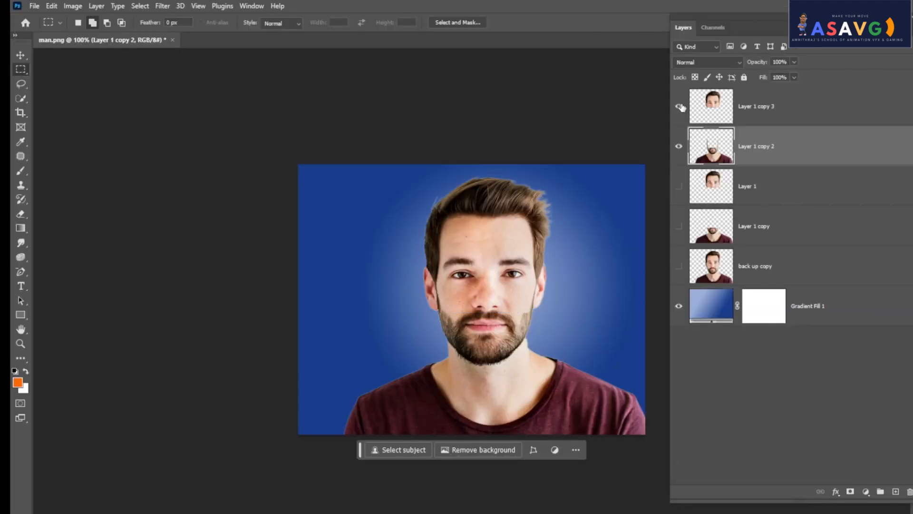
{"action": "left_click", "coordinate": [679, 147]}
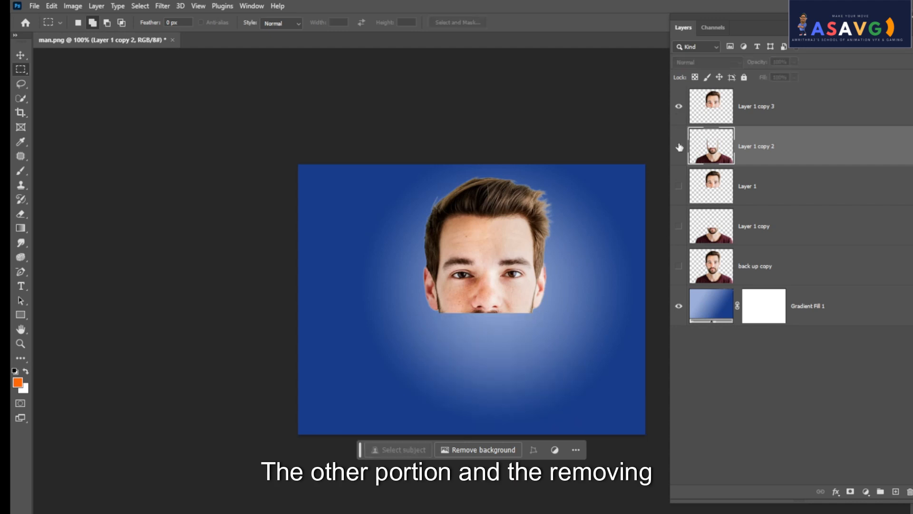
{"action": "left_click", "coordinate": [679, 147]}
{"action": "left_click", "coordinate": [679, 147]}
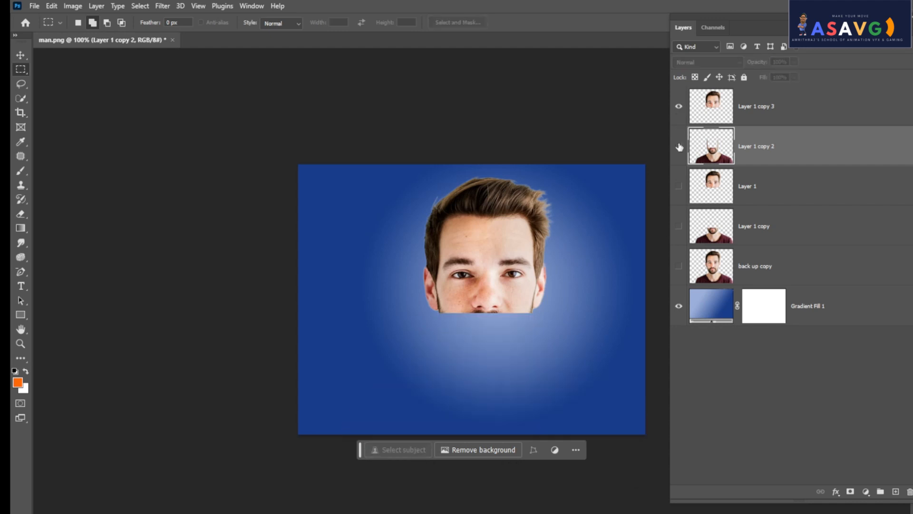
{"action": "left_click", "coordinate": [679, 147]}
{"action": "left_click", "coordinate": [679, 147]}
{"action": "left_click", "coordinate": [679, 147]}
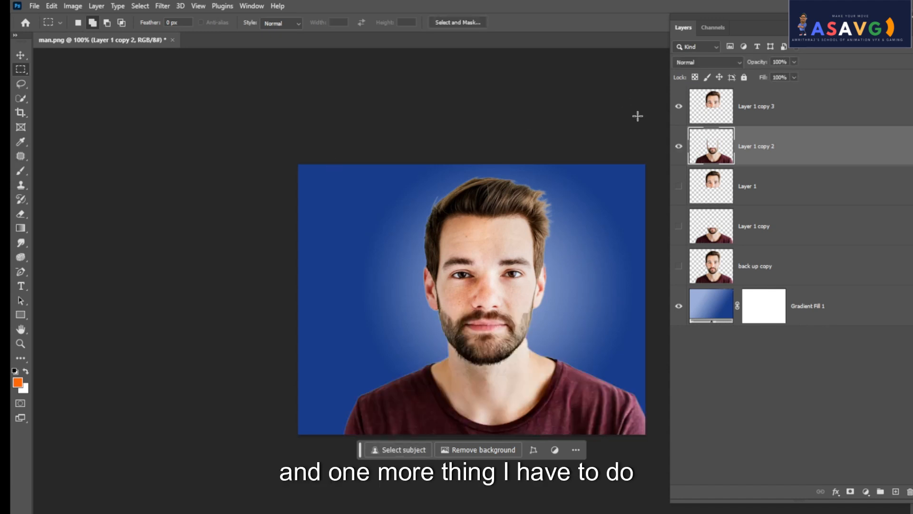
Move the upper head upward and the lower portrait downward to open a gap between the two pieces.
{"action": "left_click", "coordinate": [20, 58]}
{"action": "mouse_move", "coordinate": [481, 239]}
{"action": "left_mouse_down"}
{"action": "mouse_move", "coordinate": [488, 190]}
{"action": "mouse_move", "coordinate": [489, 209]}
{"action": "left_mouse_up"}
{"action": "left_click_drag", "start_coordinate": [488, 380], "coordinate": [486, 428]}
{"action": "mouse_move", "coordinate": [503, 252]}
{"action": "left_mouse_down"}
{"action": "mouse_move", "coordinate": [506, 242]}
{"action": "mouse_move", "coordinate": [503, 252]}
{"action": "left_mouse_up"}
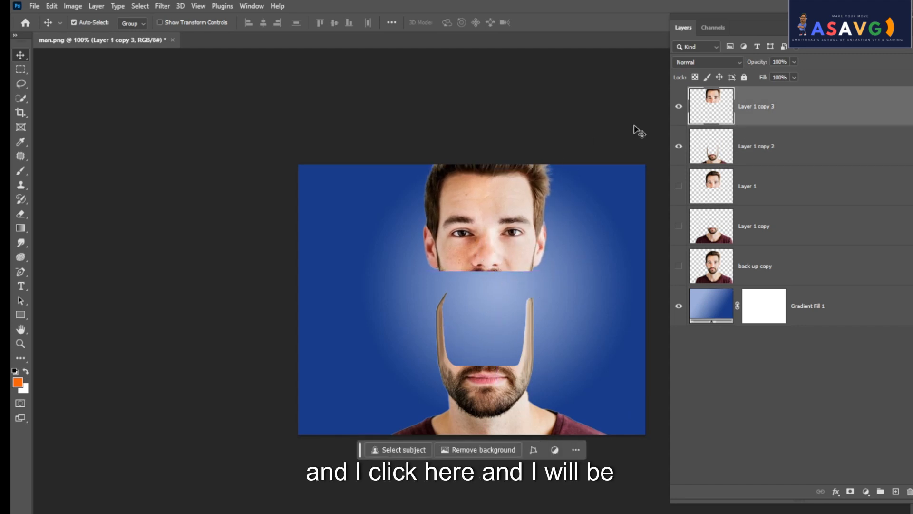
Hide Layer 1 copy 2 and, with Liquify on Layer 1 copy 3, pull both lower cheek edges down into long tapered strips.
{"action": "left_click", "coordinate": [679, 147]}
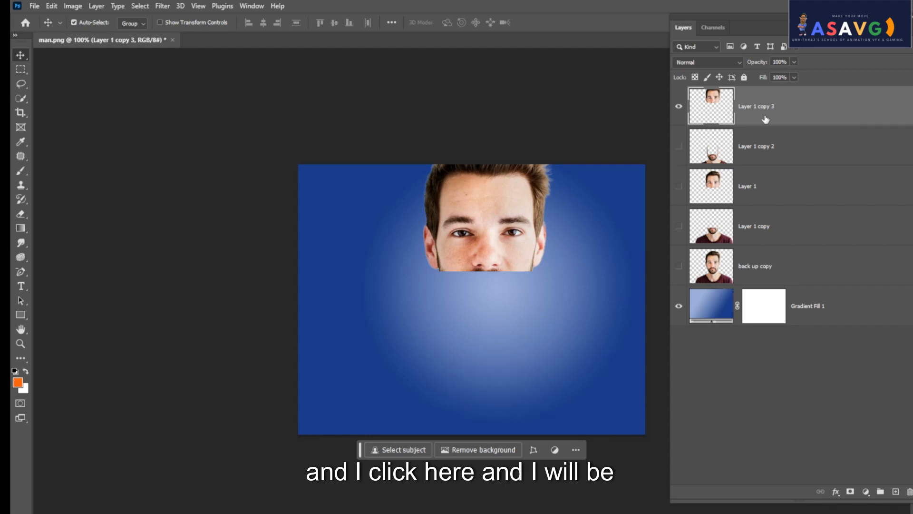
{"action": "left_click", "coordinate": [162, 6]}
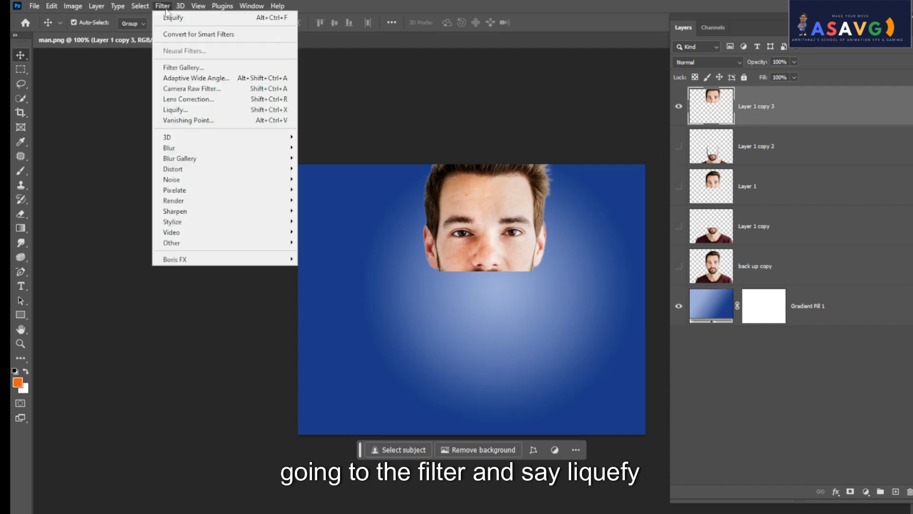
{"action": "left_click", "coordinate": [199, 110]}
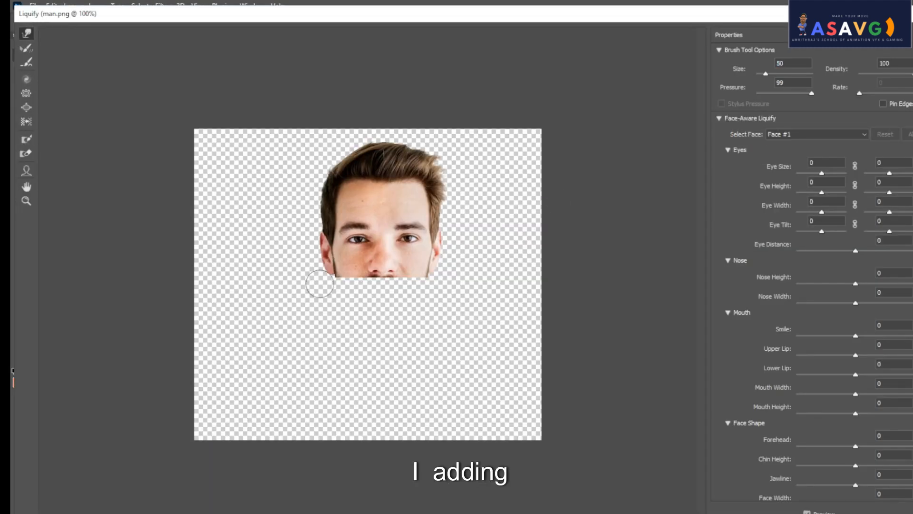
{"action": "left_click_drag", "start_coordinate": [335, 275], "coordinate": [345, 324]}
{"action": "left_click_drag", "start_coordinate": [421, 275], "coordinate": [424, 343]}
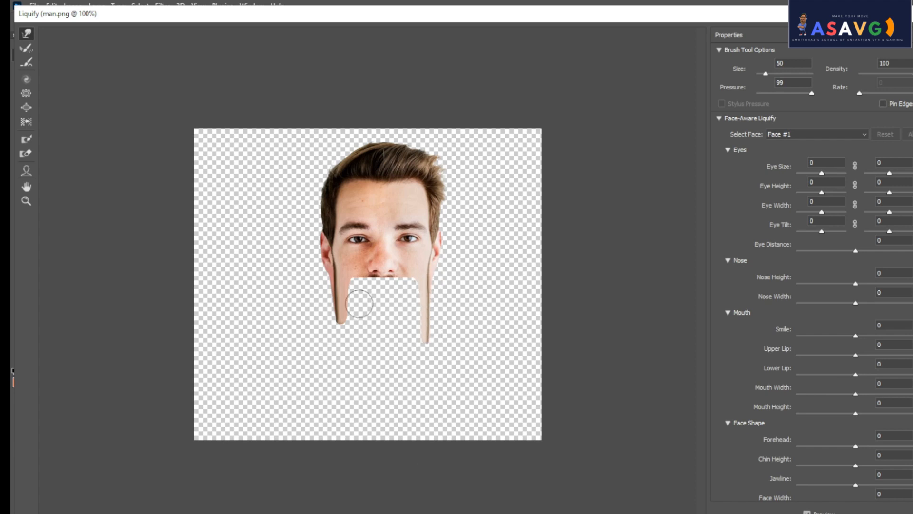
{"action": "left_click_drag", "start_coordinate": [337, 291], "coordinate": [341, 356]}
{"action": "left_click_drag", "start_coordinate": [416, 326], "coordinate": [420, 346]}
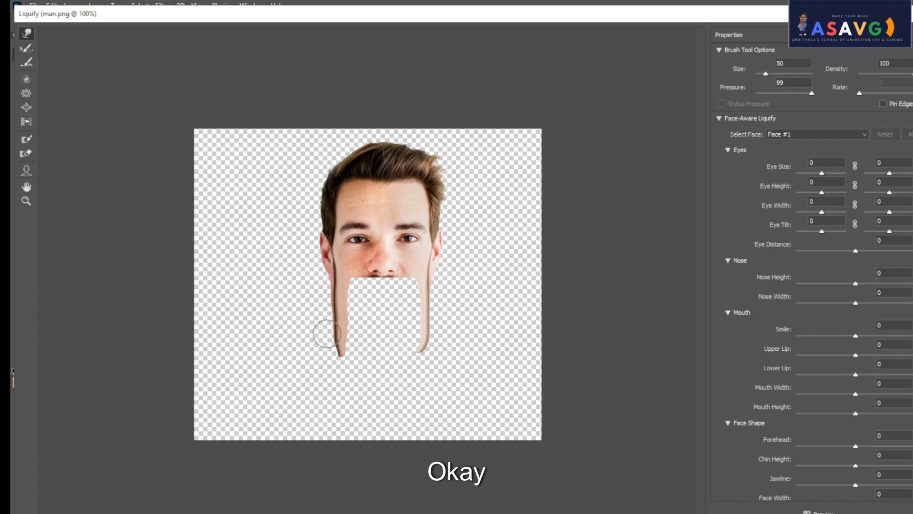
{"action": "left_click_drag", "start_coordinate": [338, 341], "coordinate": [336, 342]}
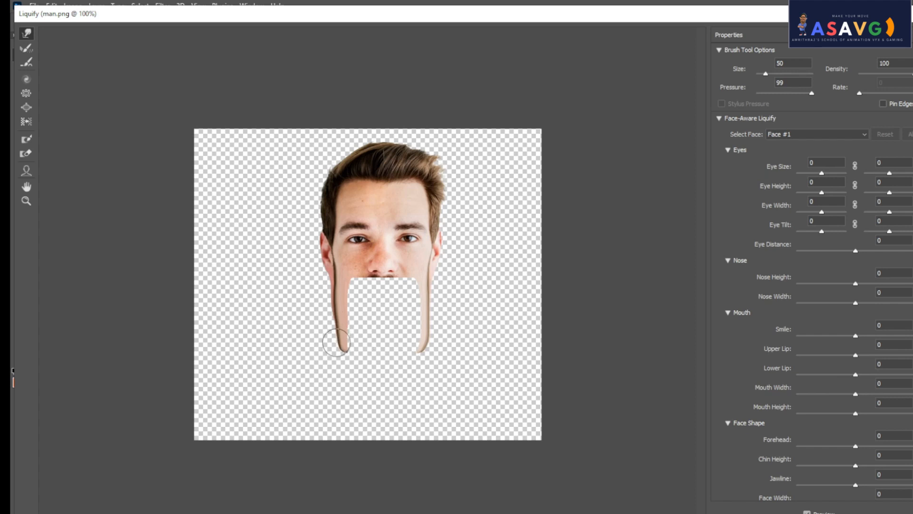
{"action": "left_click_drag", "start_coordinate": [428, 333], "coordinate": [418, 350]}
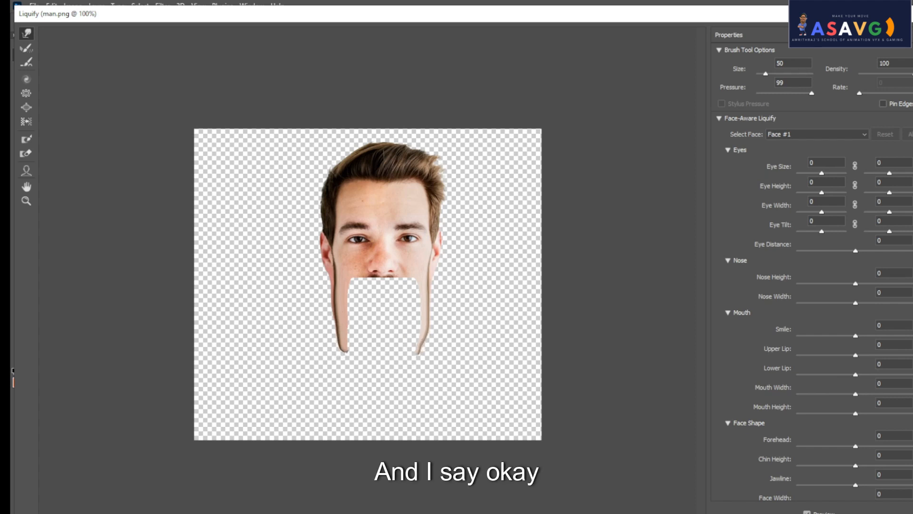
{"action": "key", "text": "Return"}
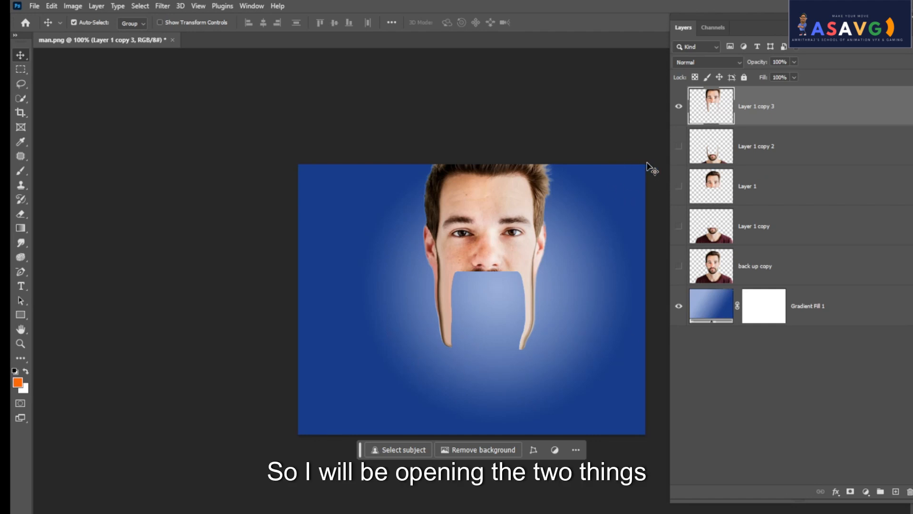
Show and select the lower-portrait layer, Layer 1 copy 2, and hide the upper-head layer, Layer 1 copy 3.
{"action": "left_click", "coordinate": [678, 146]}
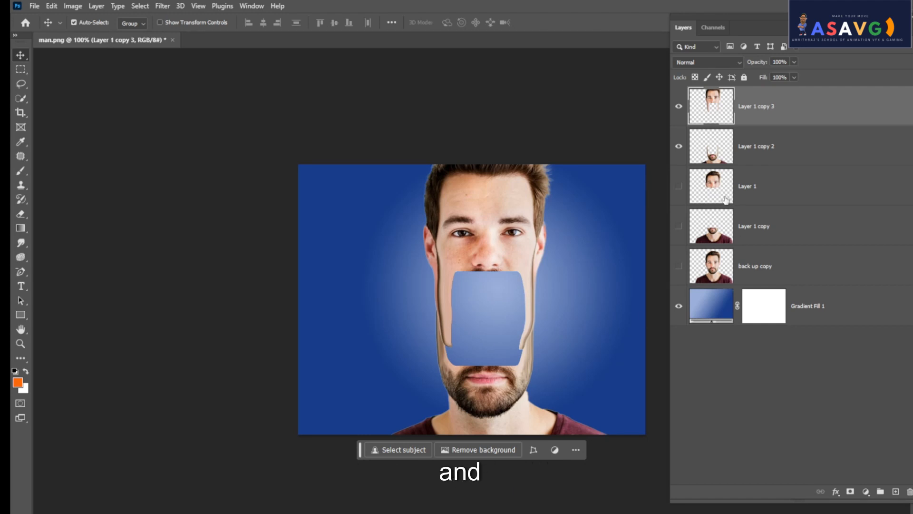
{"action": "left_click", "coordinate": [773, 200]}
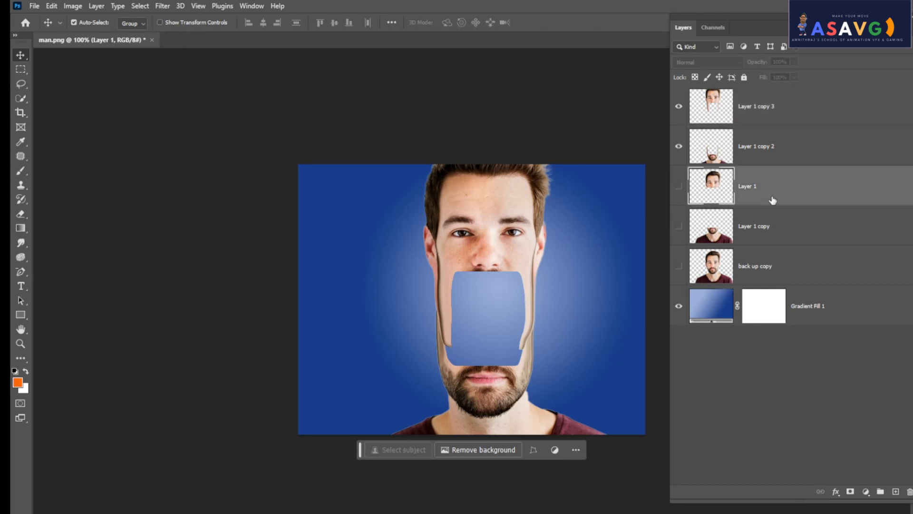
{"action": "left_click", "coordinate": [725, 152]}
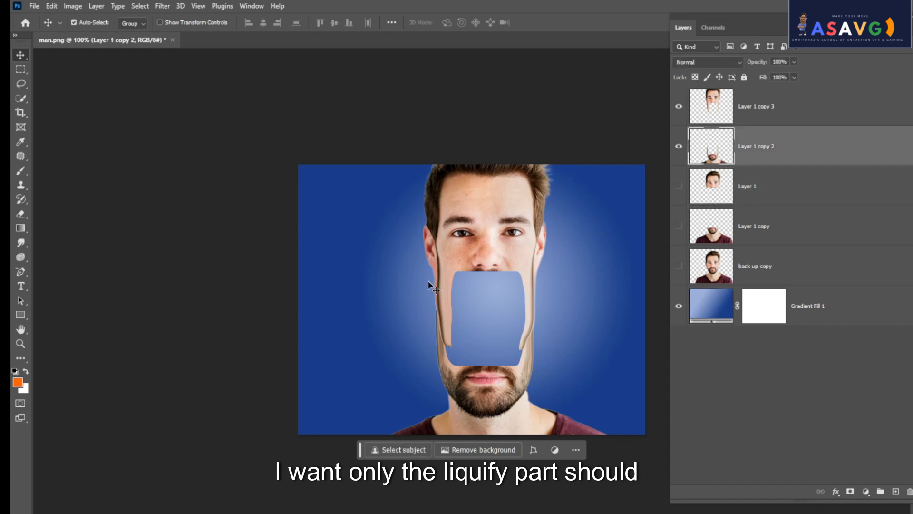
{"action": "left_click", "coordinate": [683, 106]}
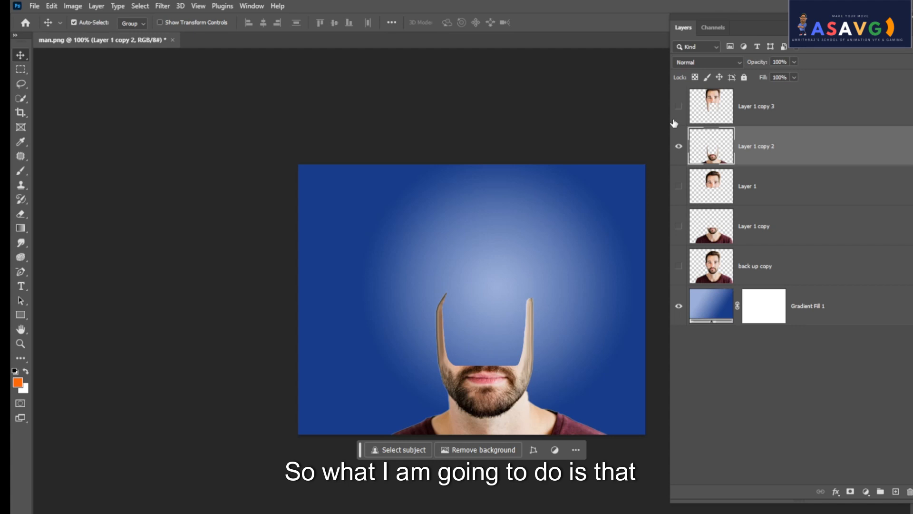
Marquee the stretched strips above the mouth on Layer 1 copy 2, cut them to a new layer, and hide Layer 1 copy 2.
{"action": "left_click", "coordinate": [17, 71]}
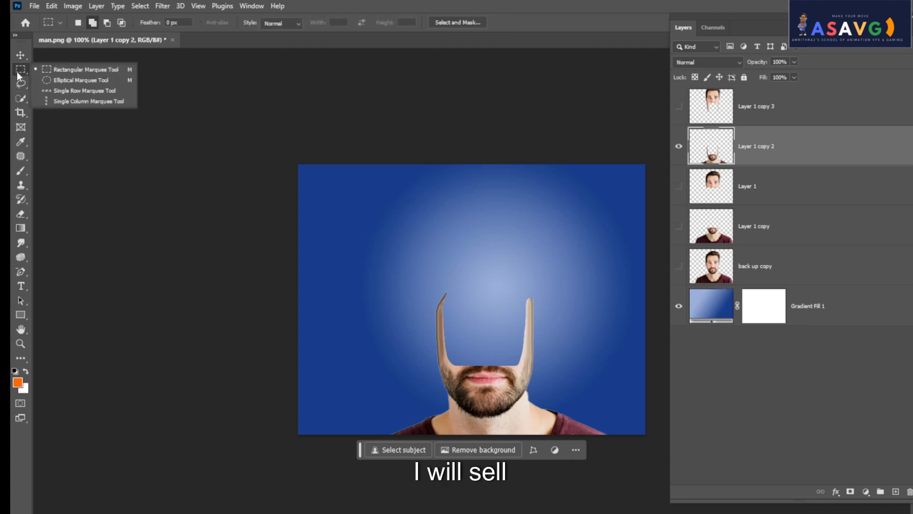
{"action": "left_click", "coordinate": [66, 67]}
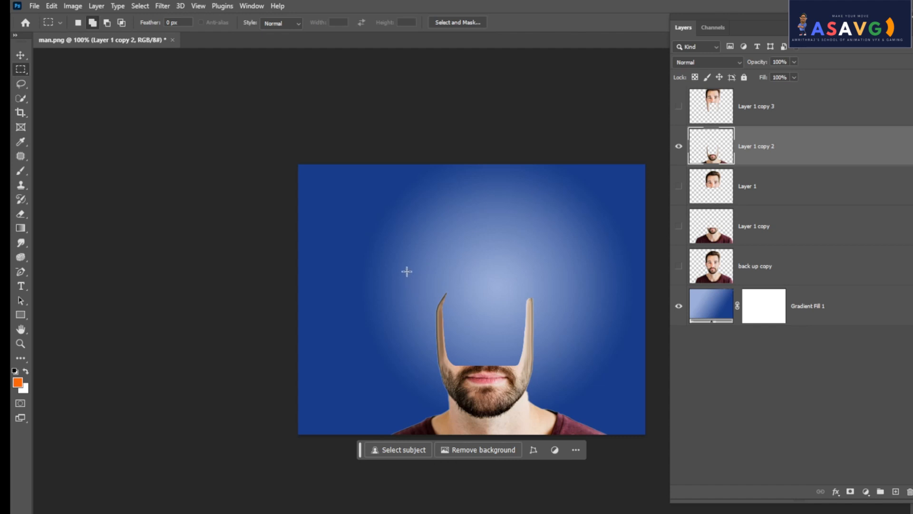
{"action": "left_click_drag", "start_coordinate": [404, 265], "coordinate": [561, 367]}
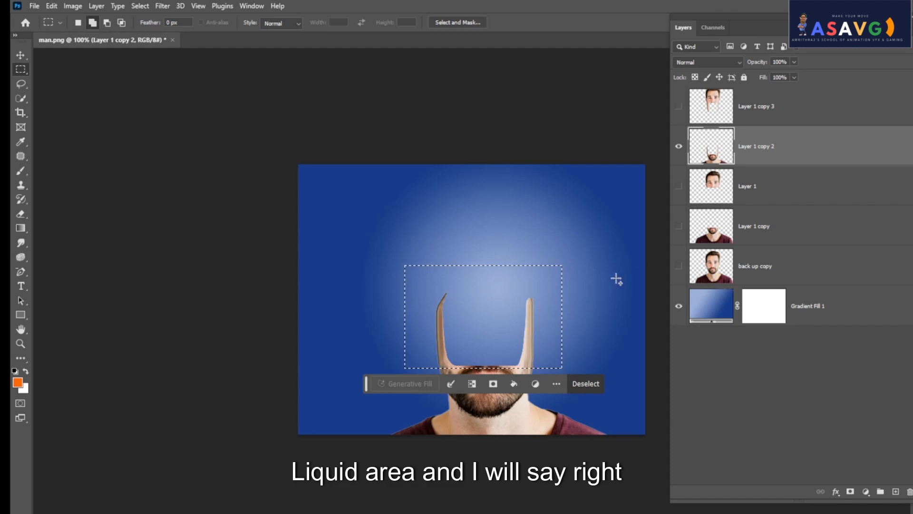
{"action": "right_click", "coordinate": [556, 318]}
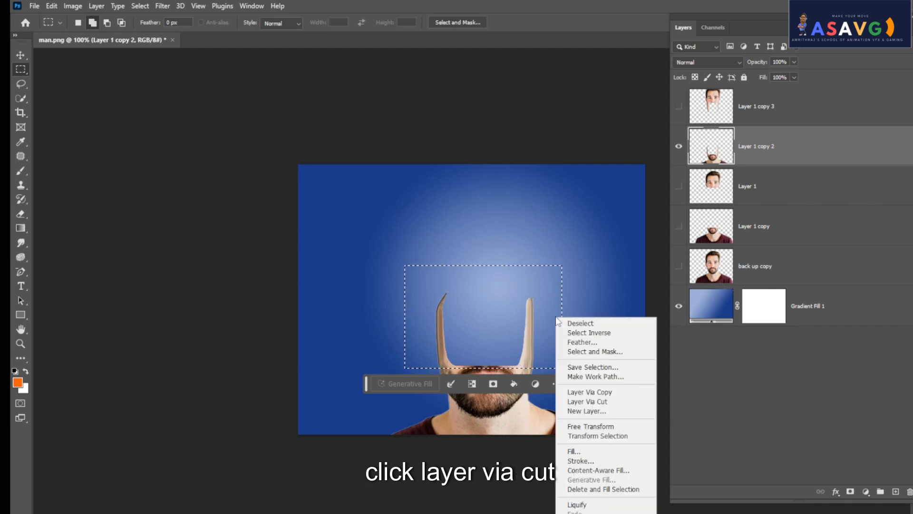
{"action": "left_click", "coordinate": [580, 402]}
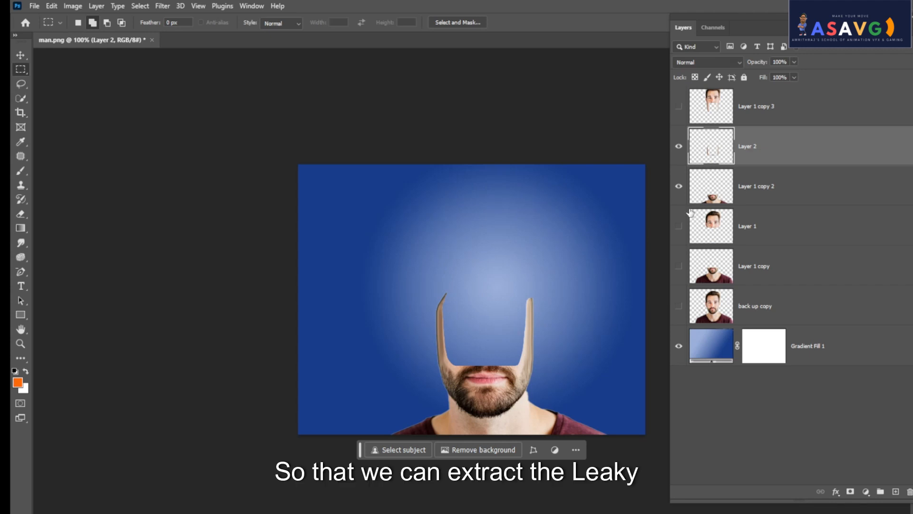
{"action": "left_click", "coordinate": [679, 187]}
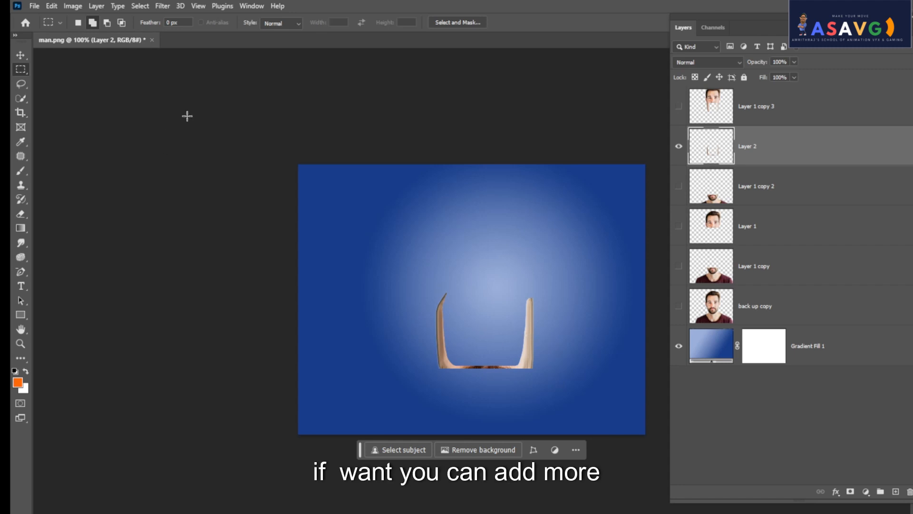
Liquify Layer 2, pushing the middle of its horizontal edge into a small bump and reshaping the left strip upward with a curved tip.
{"action": "left_click", "coordinate": [163, 5]}
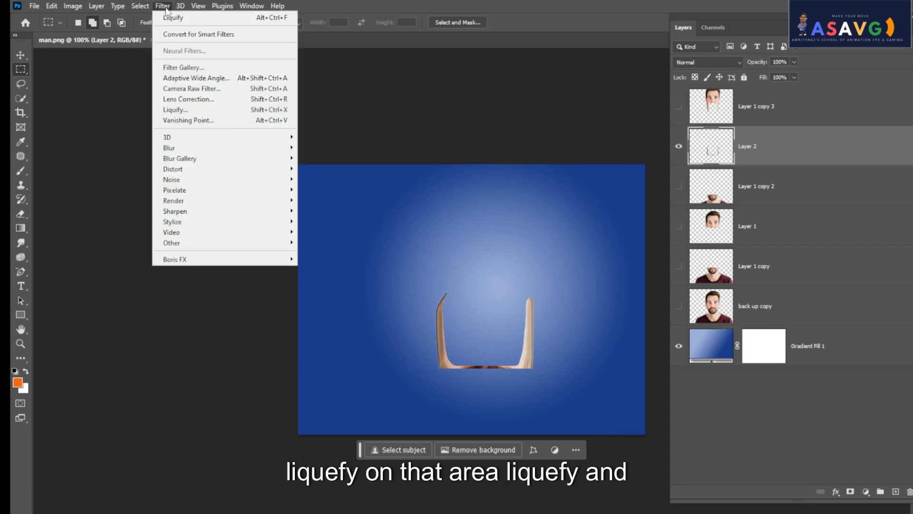
{"action": "left_click", "coordinate": [180, 110]}
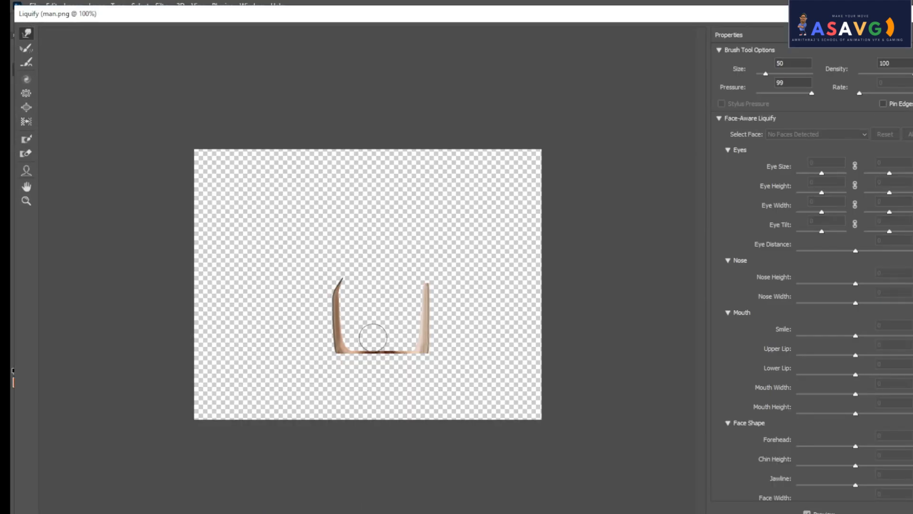
{"action": "mouse_move", "coordinate": [373, 337]}
{"action": "left_mouse_down"}
{"action": "mouse_move", "coordinate": [373, 320]}
{"action": "mouse_move", "coordinate": [375, 342]}
{"action": "mouse_move", "coordinate": [378, 333]}
{"action": "mouse_move", "coordinate": [400, 354]}
{"action": "left_mouse_up"}
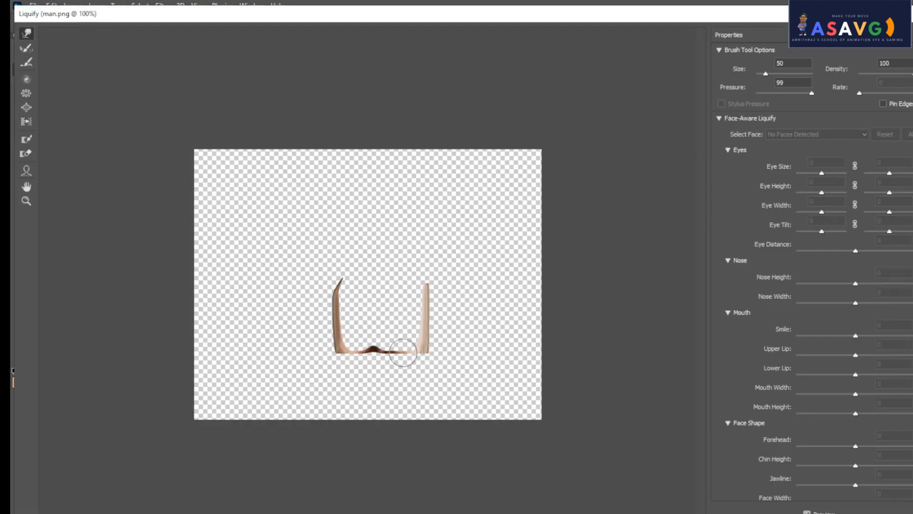
{"action": "mouse_move", "coordinate": [329, 345]}
{"action": "left_mouse_down"}
{"action": "mouse_move", "coordinate": [342, 340]}
{"action": "mouse_move", "coordinate": [340, 276]}
{"action": "left_mouse_up"}
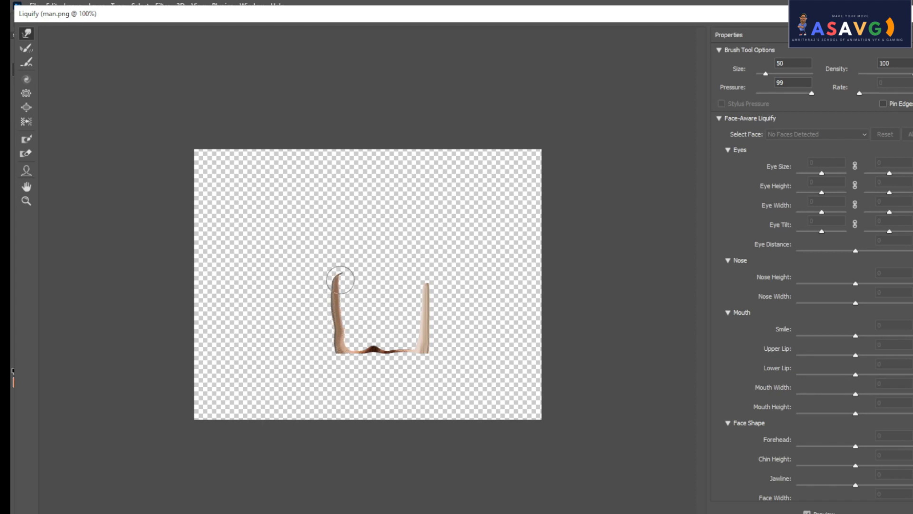
{"action": "key", "text": "Return"}
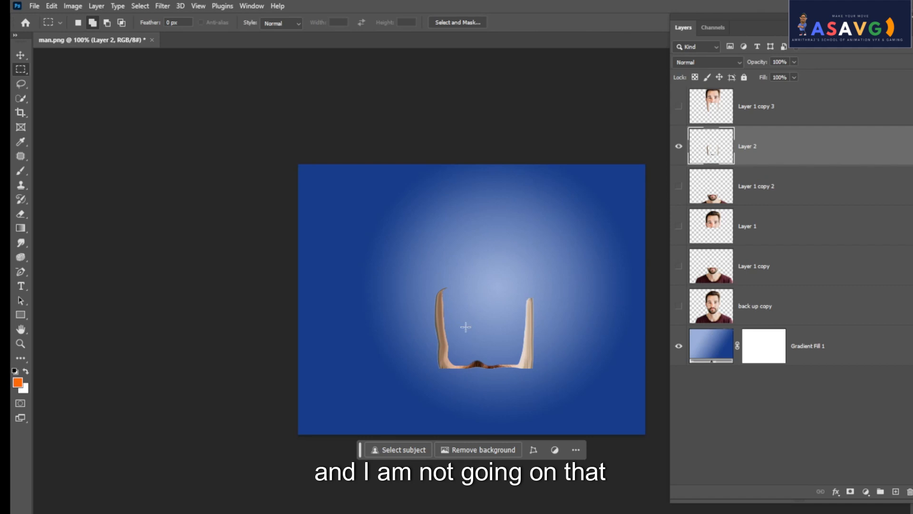
Apply a Bevel & Emboss effect to Layer 2.
{"action": "right_click", "coordinate": [784, 151]}
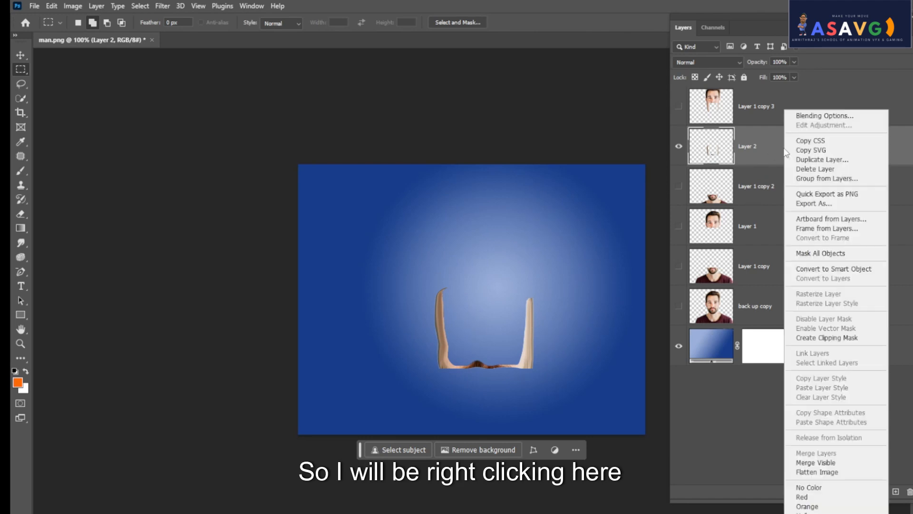
{"action": "left_click", "coordinate": [808, 116]}
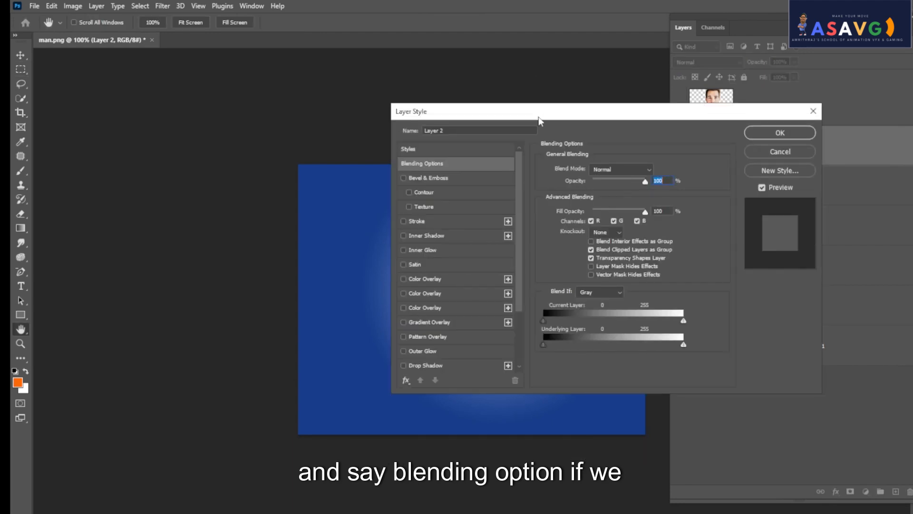
{"action": "left_click_drag", "start_coordinate": [538, 114], "coordinate": [685, 113]}
{"action": "left_click", "coordinate": [551, 171]}
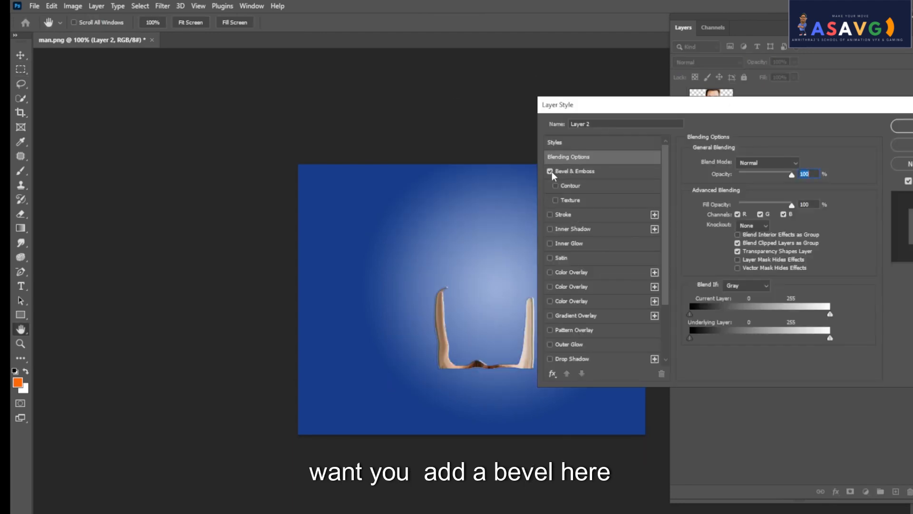
{"action": "left_click", "coordinate": [562, 172]}
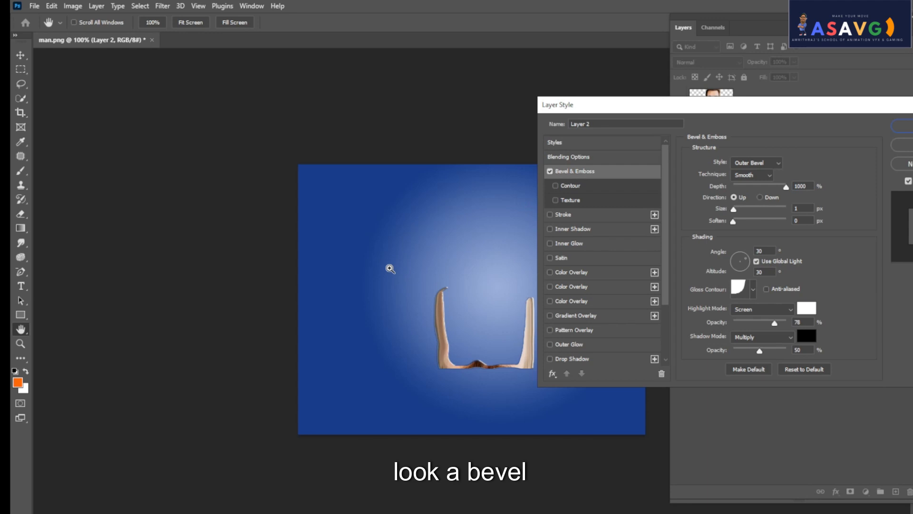
{"action": "left_click", "coordinate": [390, 268]}
{"action": "key", "text": "Return"}
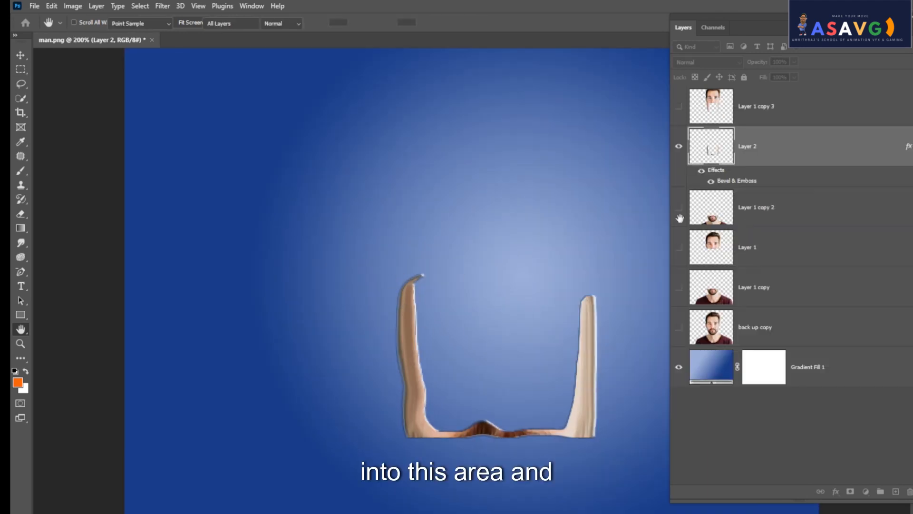
{"action": "key", "text": "m"}
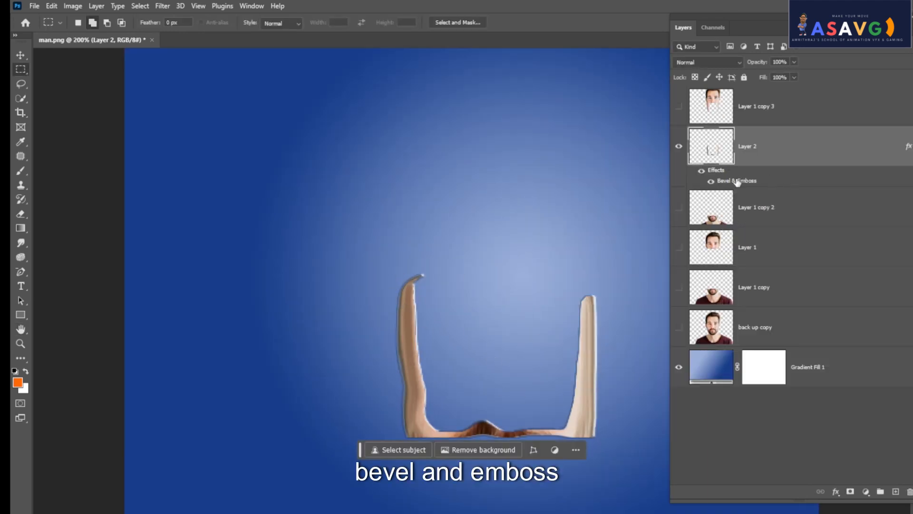
Reopen Layer 2's Bevel & Emboss settings and set the bevel size to 2 px.
{"action": "double_click", "coordinate": [759, 184]}
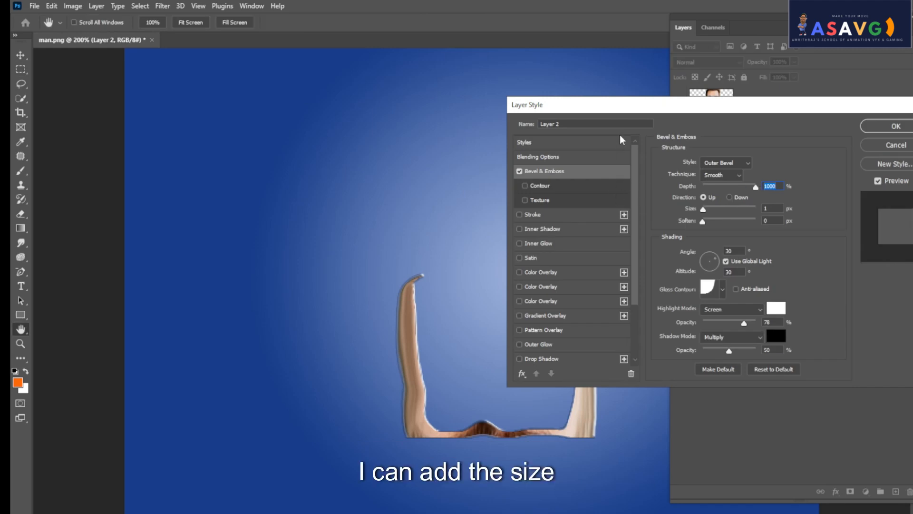
{"action": "left_click_drag", "start_coordinate": [781, 204], "coordinate": [782, 205]}
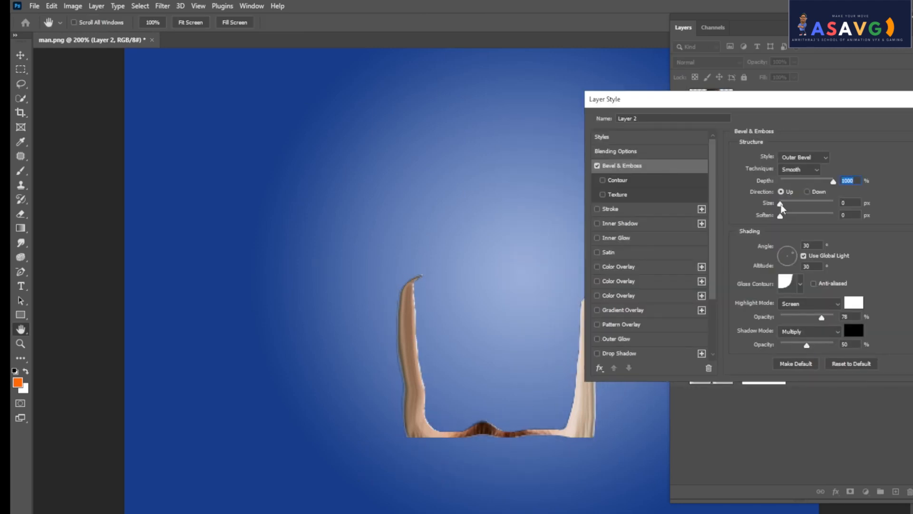
Try the Inner Bevel, Emboss, Pillow Emboss and Stroke Emboss styles on Layer 2's bevel, and return it to Outer Bevel.
{"action": "left_click", "coordinate": [811, 158]}
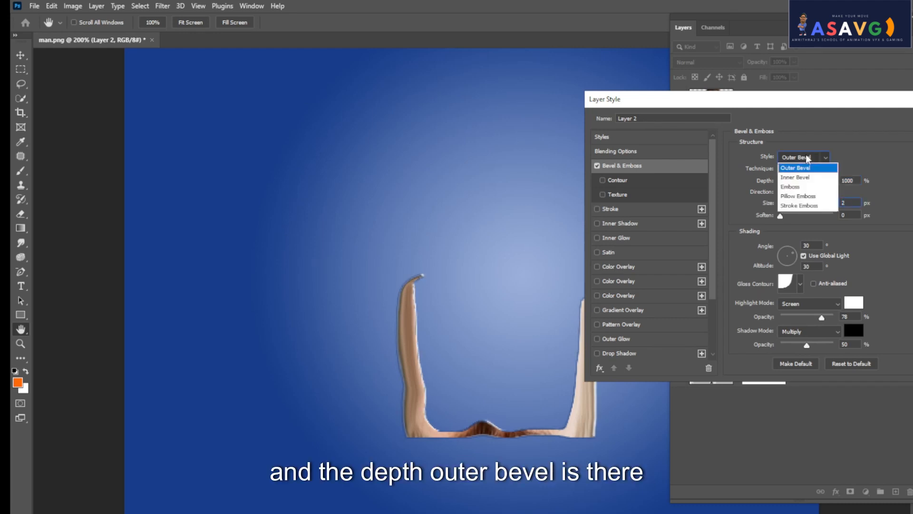
{"action": "left_click", "coordinate": [803, 175]}
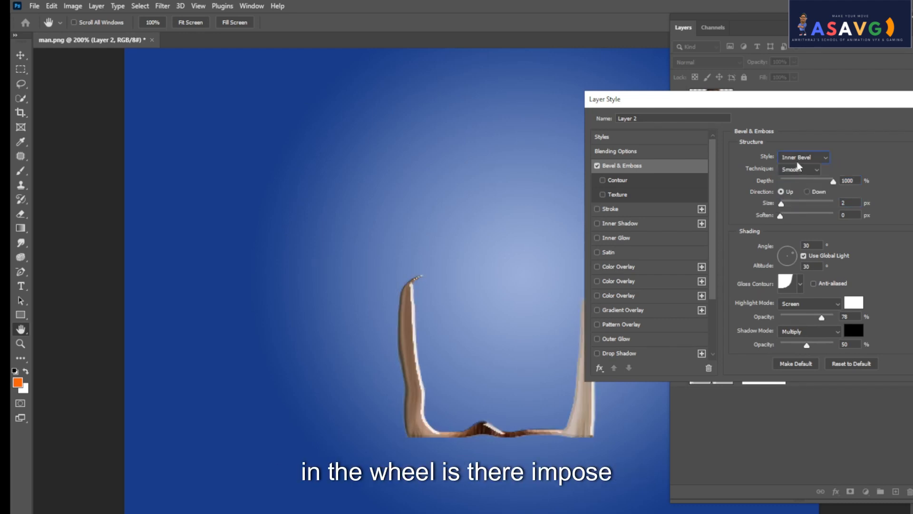
{"action": "left_click", "coordinate": [800, 159]}
{"action": "left_click", "coordinate": [798, 182]}
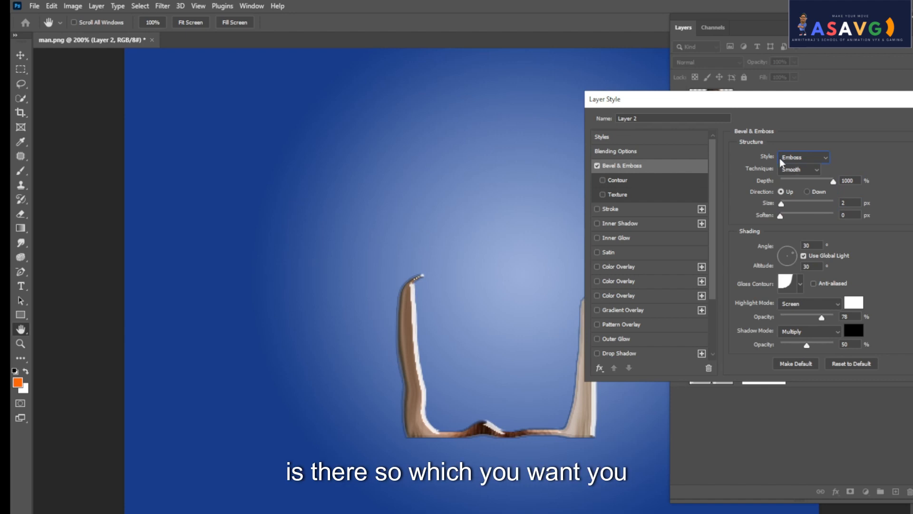
{"action": "left_click", "coordinate": [781, 158]}
{"action": "left_click", "coordinate": [798, 195]}
{"action": "left_click", "coordinate": [792, 159]}
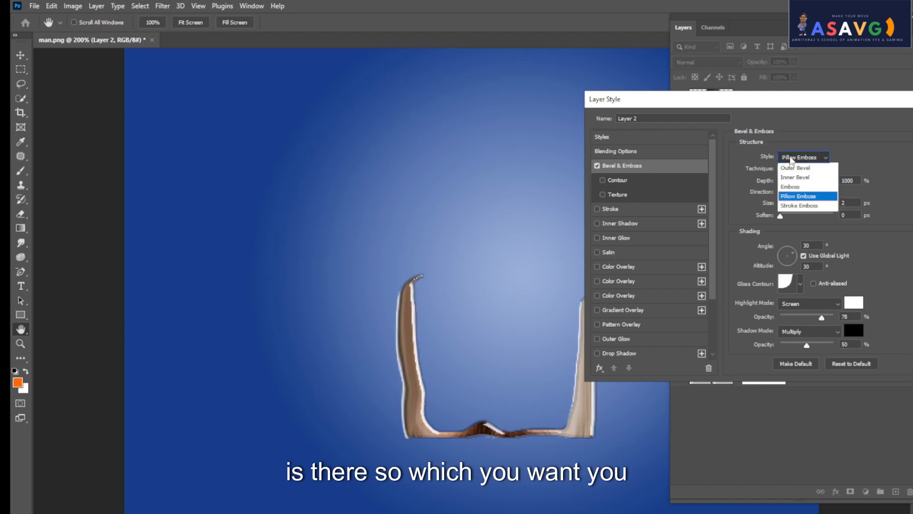
{"action": "left_click", "coordinate": [799, 206]}
{"action": "left_click", "coordinate": [793, 159]}
{"action": "left_click", "coordinate": [793, 169]}
Set the size of Layer 2's outer bevel to 5 px and apply the layer style.
{"action": "left_click", "coordinate": [783, 203]}
{"action": "left_click_drag", "start_coordinate": [785, 208], "coordinate": [783, 207]}
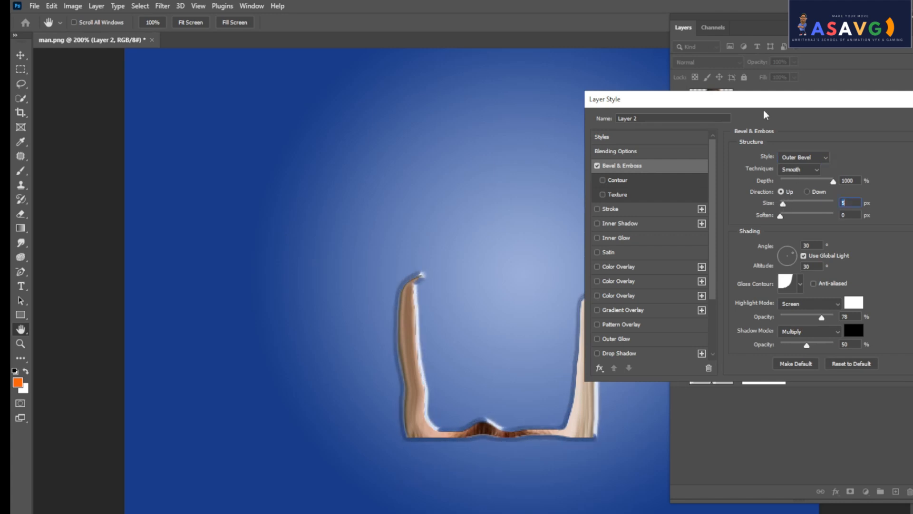
{"action": "left_click_drag", "start_coordinate": [751, 105], "coordinate": [505, 80]}
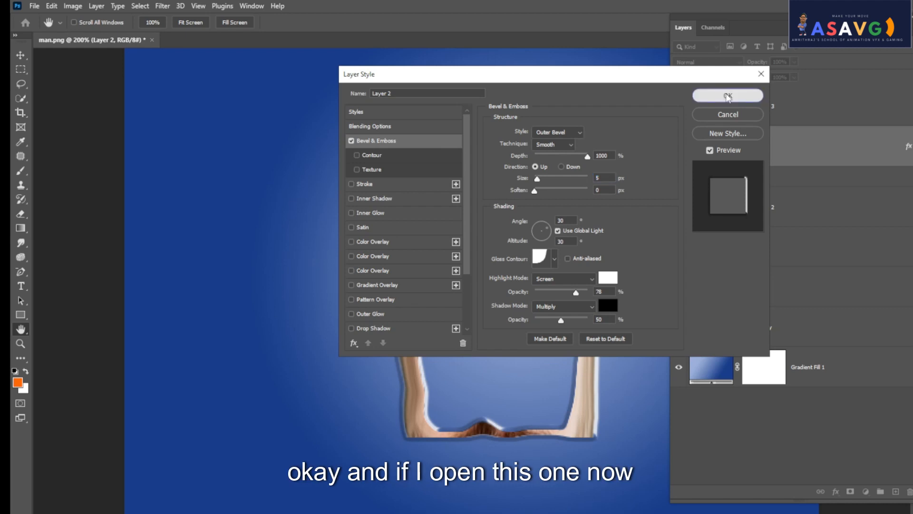
{"action": "left_click", "coordinate": [728, 96]}
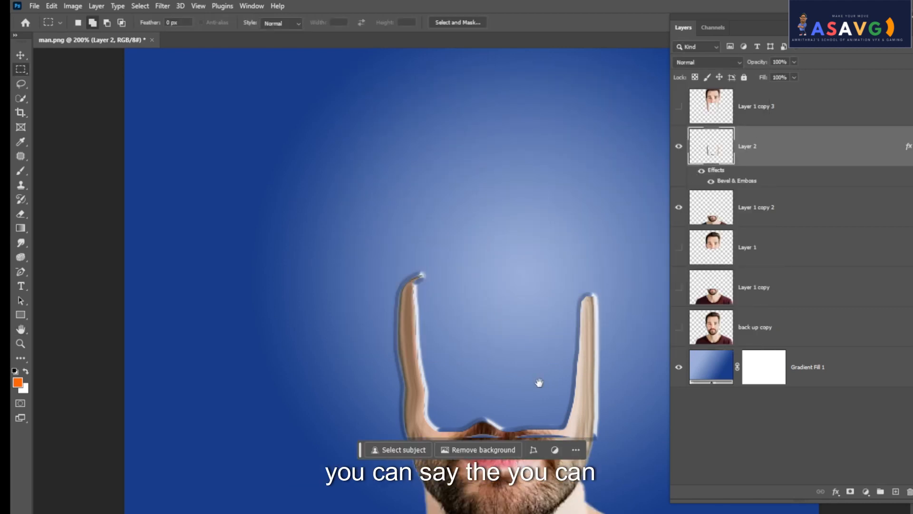
With Layer 1 copy 2 shown, align Layer 2's strips with the cut edge above the mouth and inspect the seam.
{"action": "left_click_drag", "start_coordinate": [621, 386], "coordinate": [547, 306]}
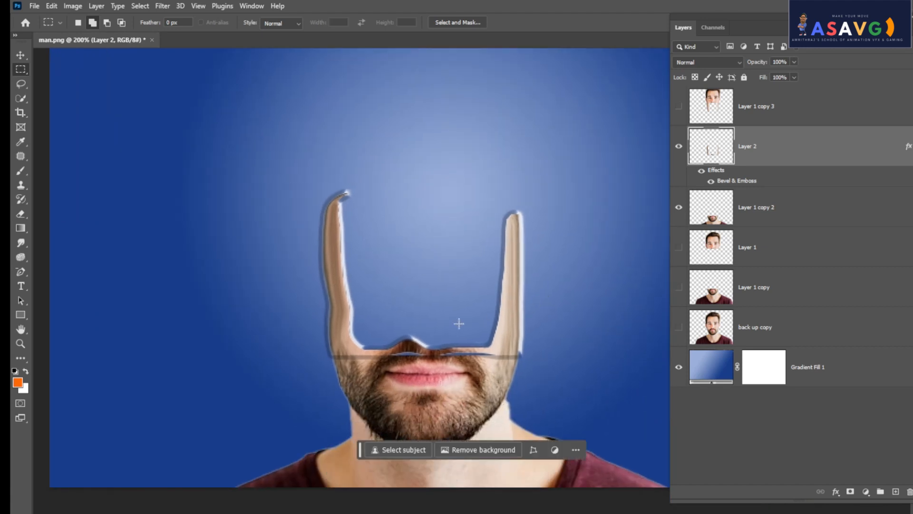
{"action": "left_click", "coordinate": [20, 55]}
{"action": "left_click_drag", "start_coordinate": [341, 338], "coordinate": [340, 339]}
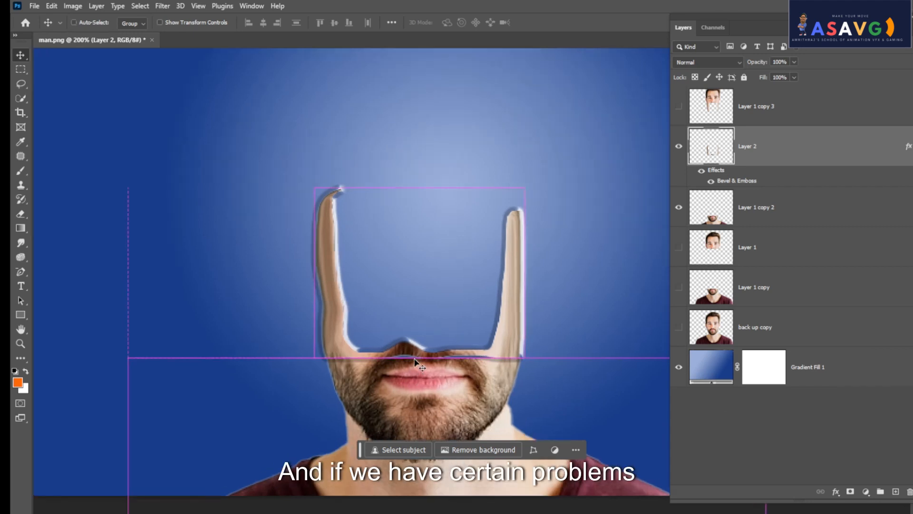
{"action": "key", "text": "ctrl+plus"}
{"action": "key", "text": "ctrl+plus"}
{"action": "left_click_drag", "start_coordinate": [490, 426], "coordinate": [513, 353]}
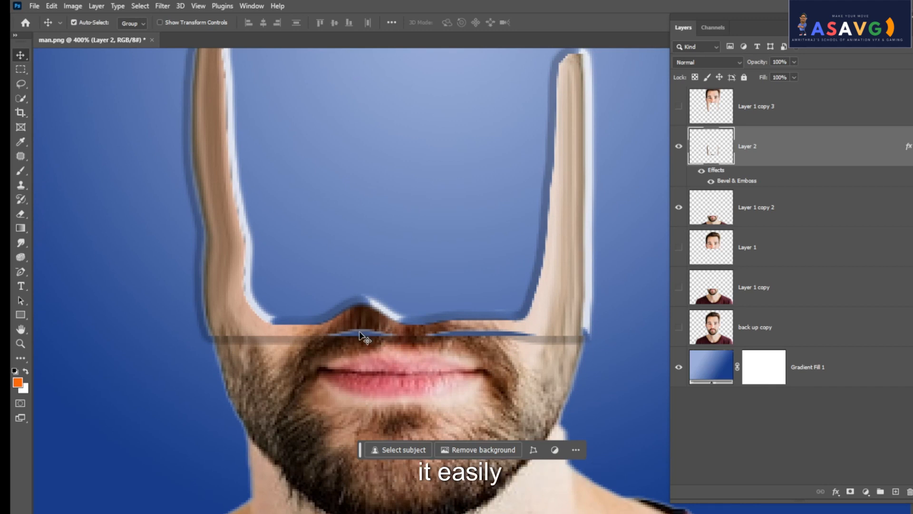
{"action": "key", "text": "ctrl+minus"}
{"action": "key", "text": "ctrl+minus"}
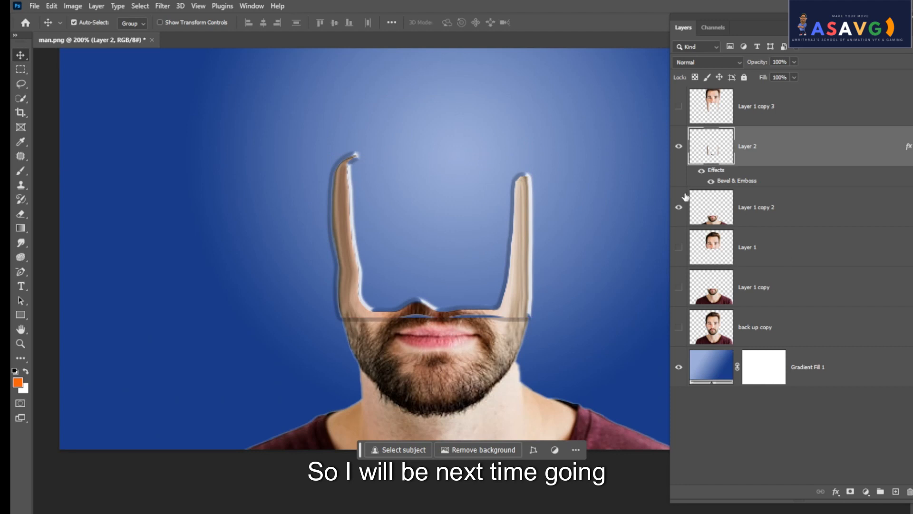
Hide Layer 2 and Layer 1 copy 2, and show and select the upper-head layer, Layer 1 copy 3.
{"action": "left_click", "coordinate": [679, 147]}
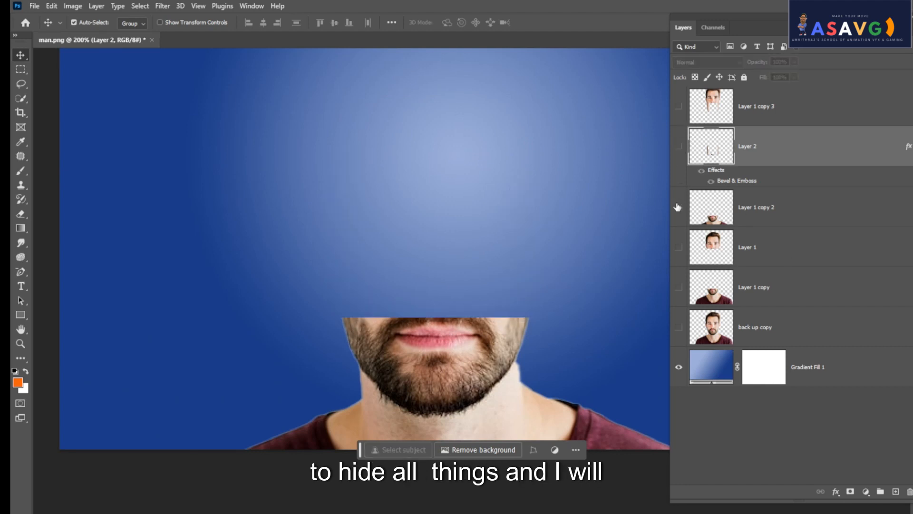
{"action": "left_click", "coordinate": [678, 207]}
{"action": "left_click", "coordinate": [679, 107]}
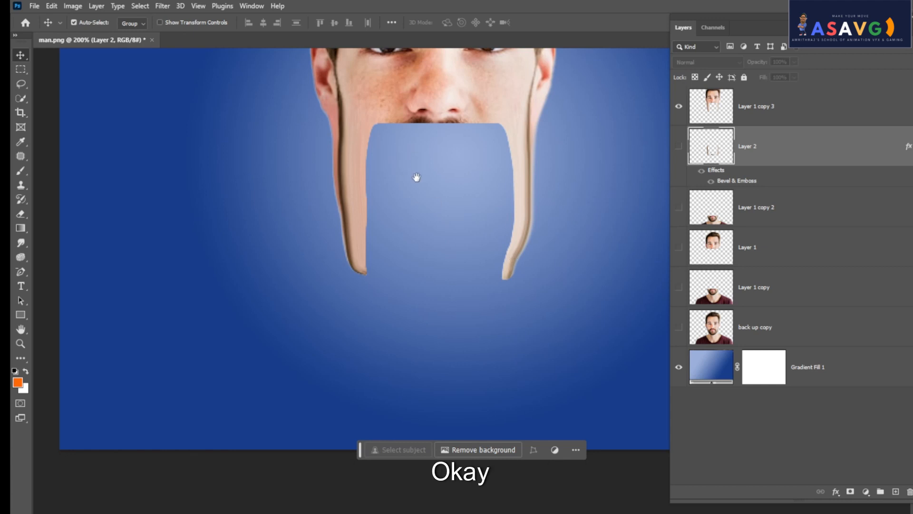
{"action": "left_click", "coordinate": [706, 105]}
Marquee the stretched strips below the nose on Layer 1 copy 3 and cut them to a new layer.
{"action": "left_click", "coordinate": [22, 72]}
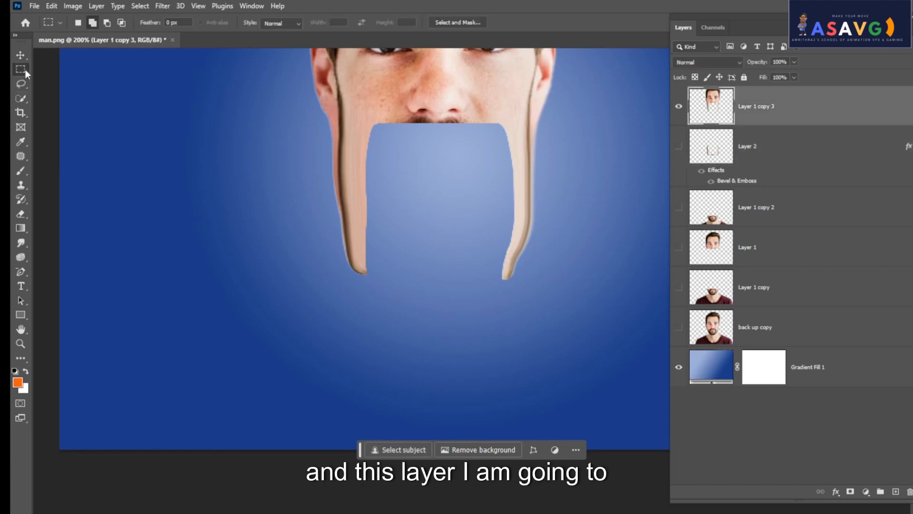
{"action": "left_click", "coordinate": [62, 71]}
{"action": "left_click_drag", "start_coordinate": [313, 121], "coordinate": [553, 301]}
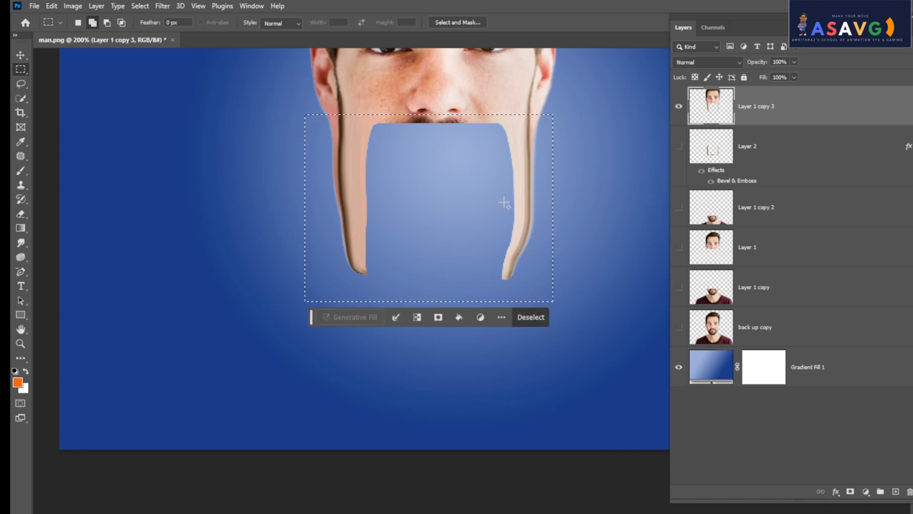
{"action": "right_click", "coordinate": [525, 162]}
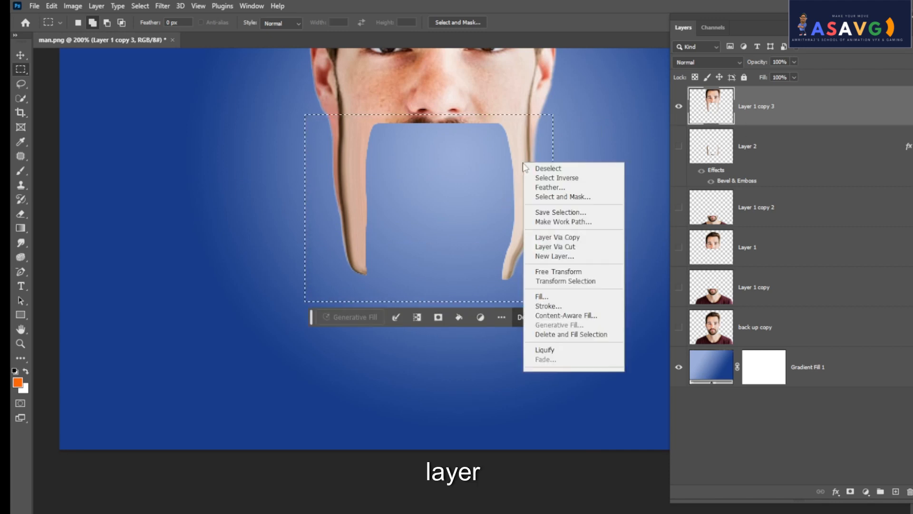
{"action": "left_click", "coordinate": [574, 247]}
Apply a Bevel & Emboss effect with a 5 px Outer Bevel to the newly cut upper-head strips layer.
{"action": "right_click", "coordinate": [818, 118]}
{"action": "left_click", "coordinate": [845, 115]}
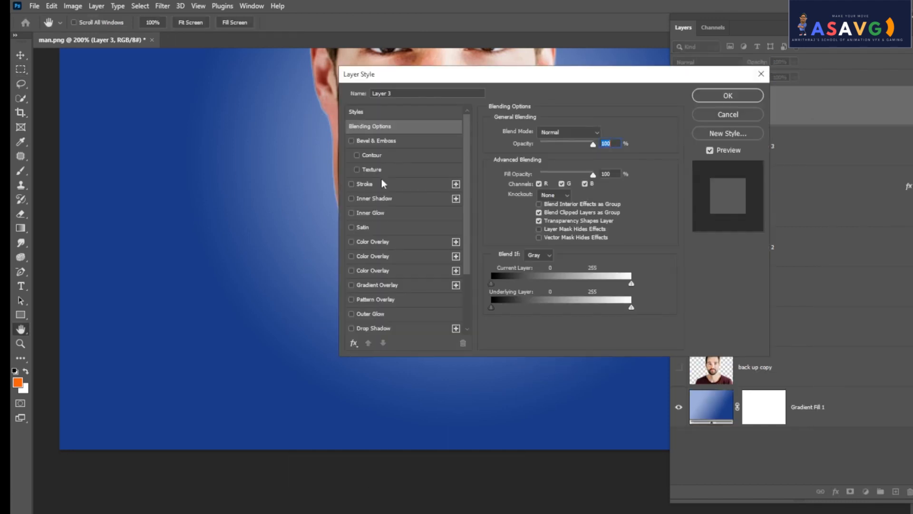
{"action": "left_click", "coordinate": [351, 140]}
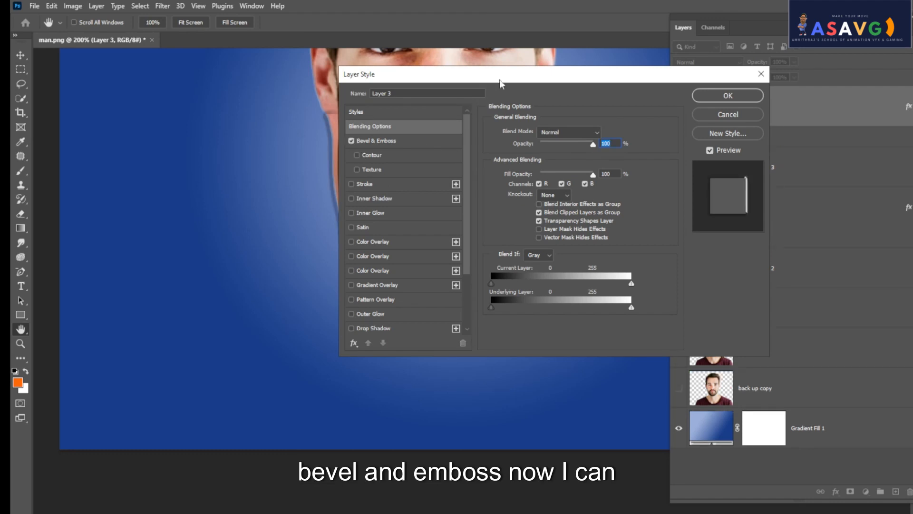
{"action": "left_click_drag", "start_coordinate": [488, 82], "coordinate": [693, 93]}
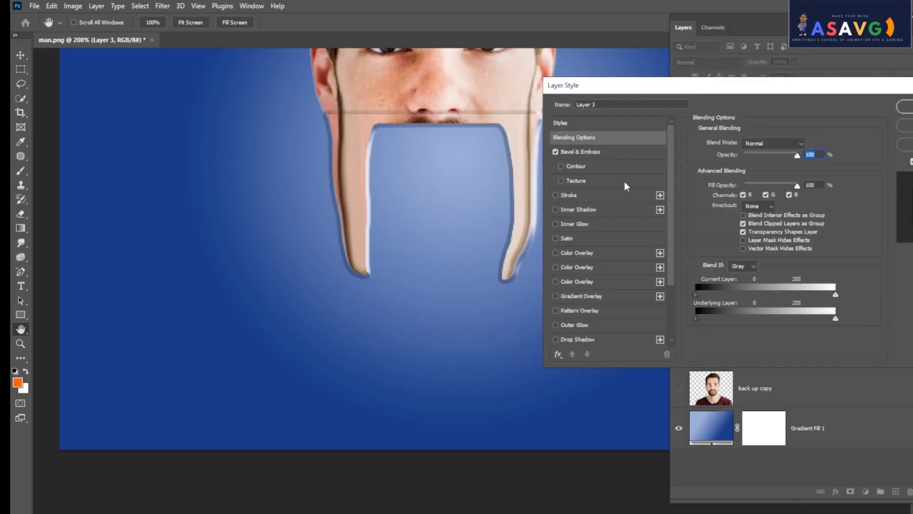
{"action": "left_click", "coordinate": [589, 151]}
{"action": "left_click_drag", "start_coordinate": [756, 190], "coordinate": [743, 193]}
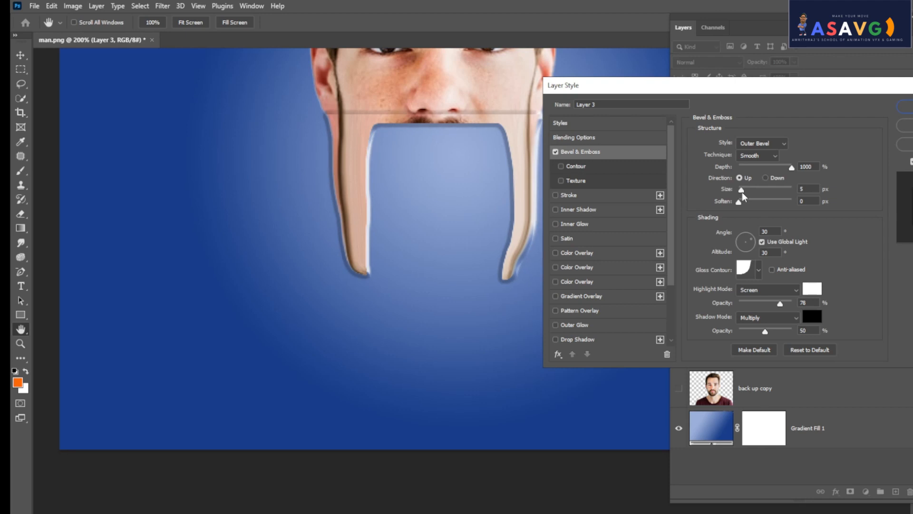
{"action": "left_click", "coordinate": [906, 106]}
{"action": "key", "text": "m"}
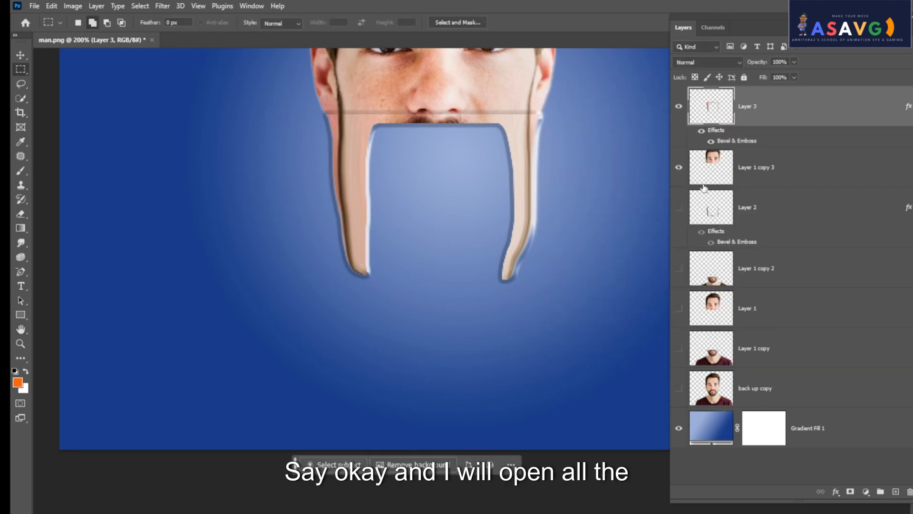
Toggle the visibility of Layer 2, back up copy, Layer 1, Layer 1 copy and Layer 1 copy 2 to compare the head pieces.
{"action": "left_click", "coordinate": [679, 206]}
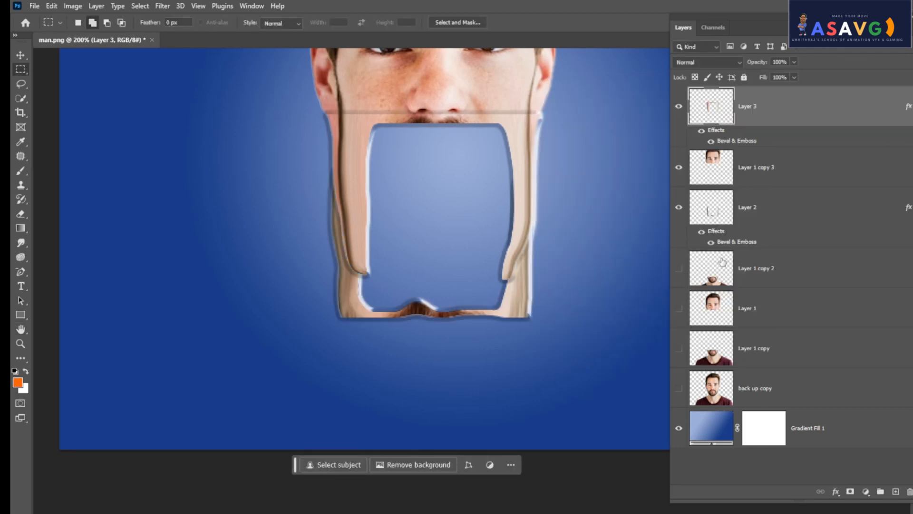
{"action": "left_click", "coordinate": [679, 349]}
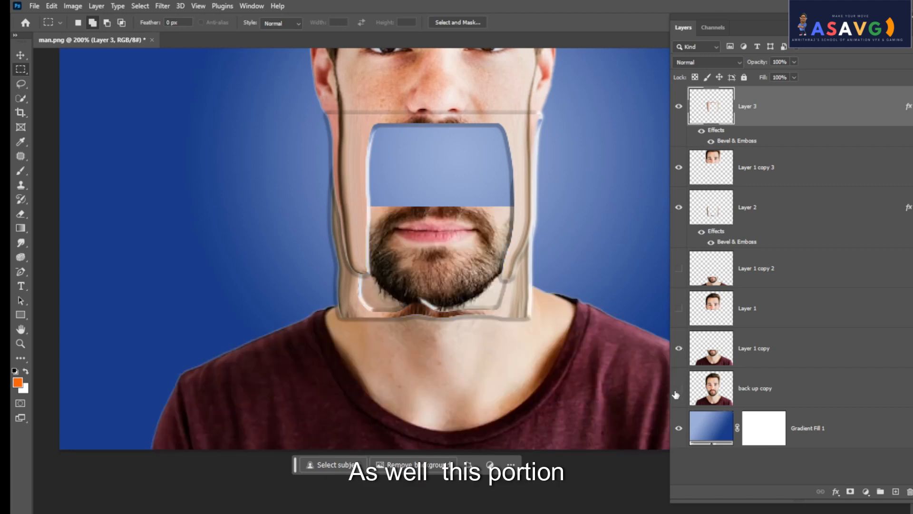
{"action": "left_click", "coordinate": [679, 388]}
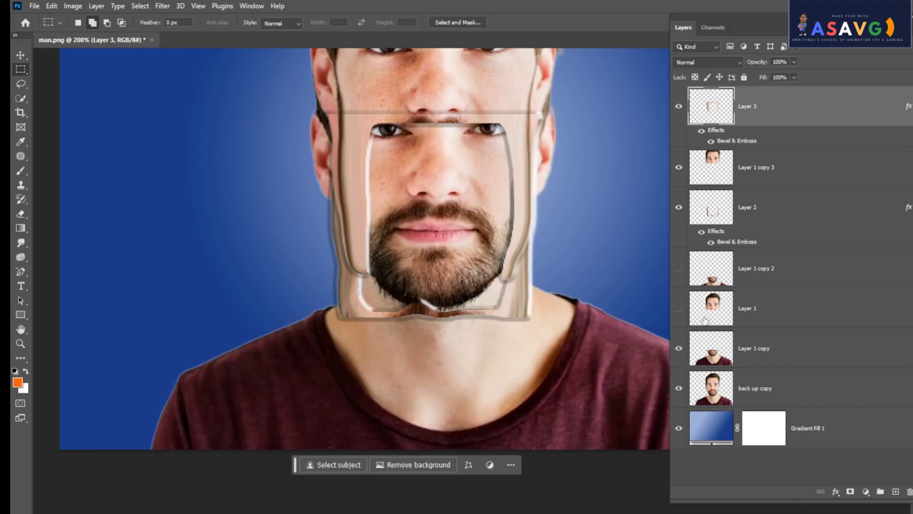
{"action": "left_click", "coordinate": [680, 308]}
{"action": "left_click", "coordinate": [679, 309]}
{"action": "left_click", "coordinate": [679, 348]}
{"action": "left_click", "coordinate": [678, 269]}
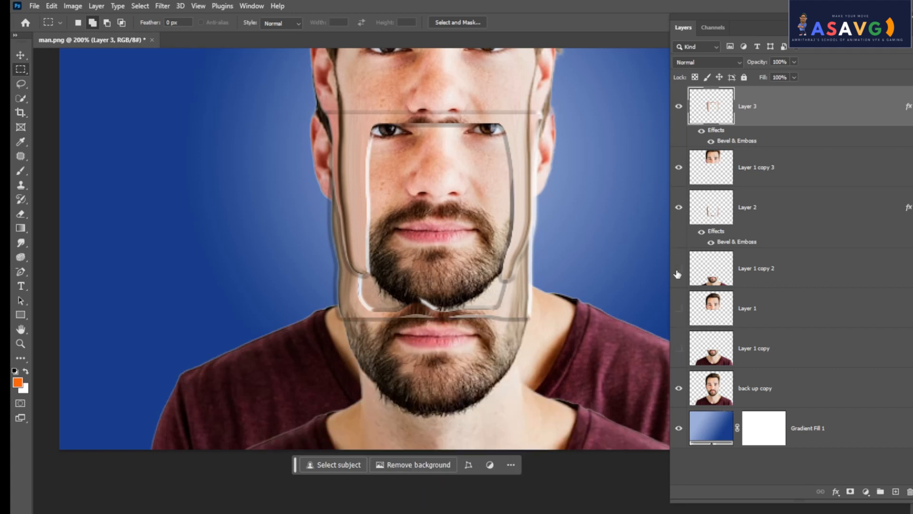
{"action": "left_click", "coordinate": [678, 270]}
Show only Layer 3, Layer 1 copy 3, Layer 2 and Layer 1 copy 2 over the gradient, keeping back up copy hidden.
{"action": "key", "text": "ctrl+minus"}
{"action": "key", "text": "ctrl+minus"}
{"action": "left_click", "coordinate": [678, 106]}
{"action": "left_click", "coordinate": [678, 167]}
{"action": "left_click", "coordinate": [678, 207]}
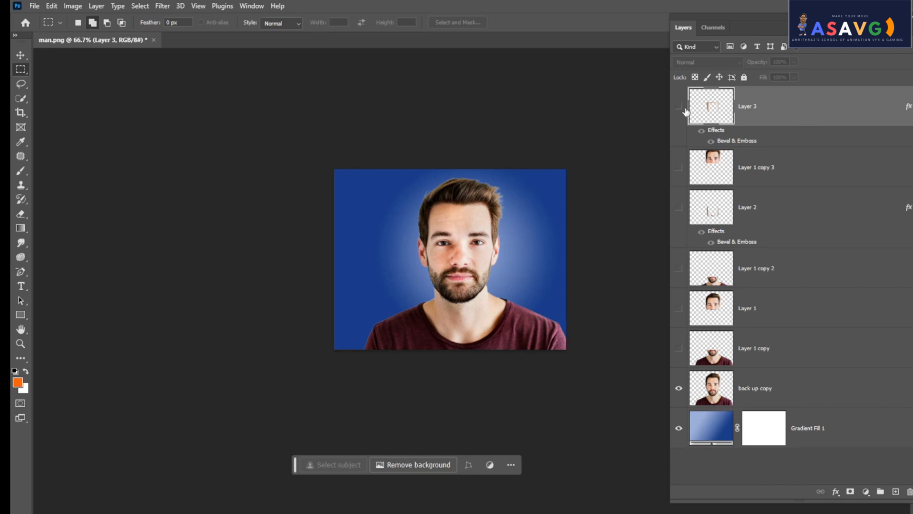
{"action": "left_click", "coordinate": [680, 167]}
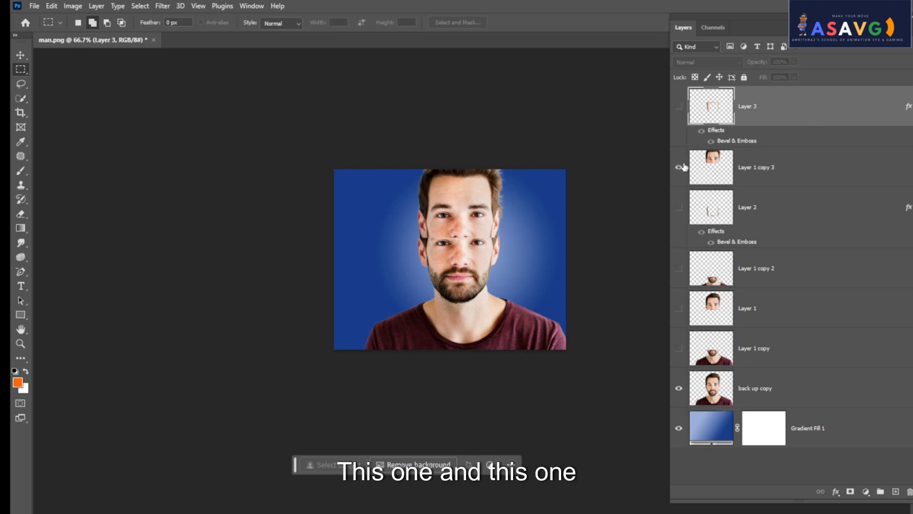
{"action": "left_click", "coordinate": [680, 269]}
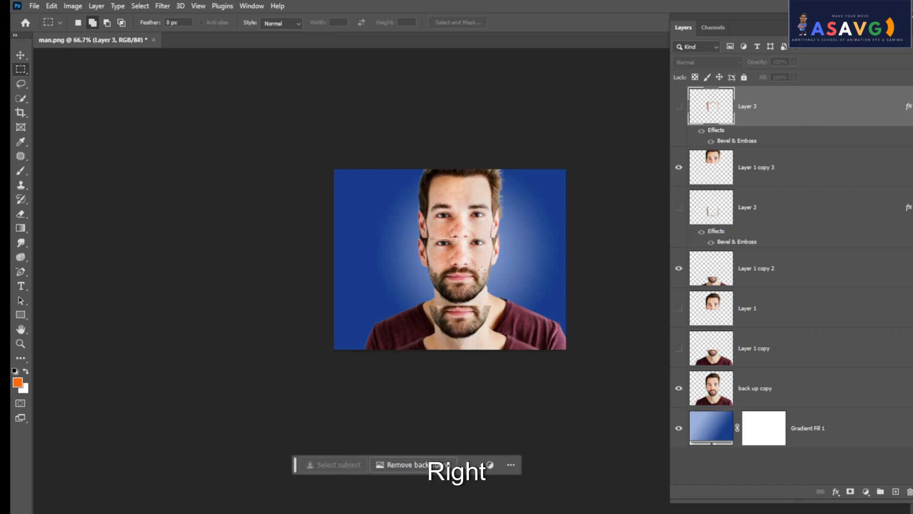
{"action": "left_click", "coordinate": [679, 389]}
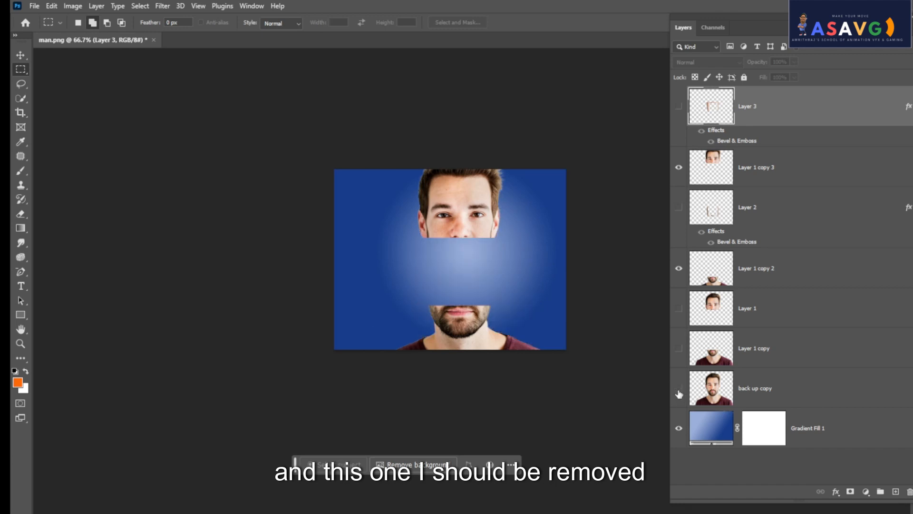
{"action": "left_click", "coordinate": [679, 107]}
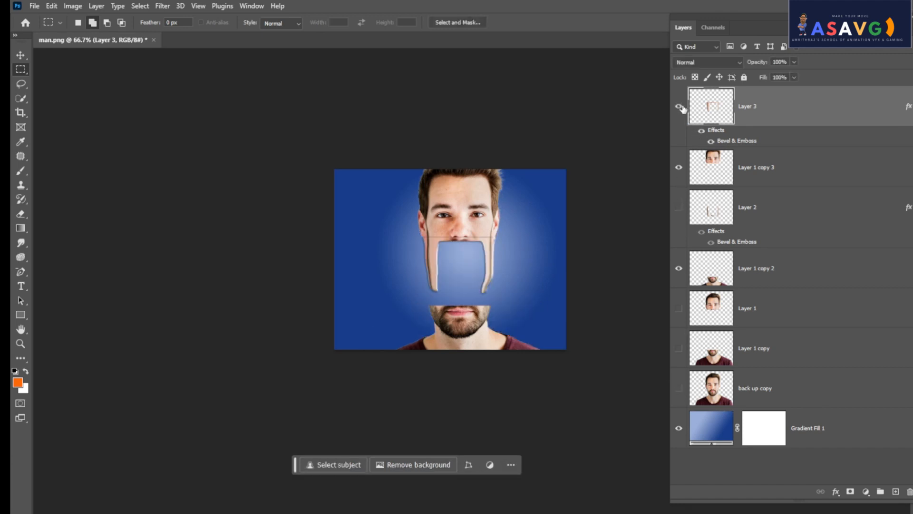
{"action": "left_click", "coordinate": [679, 207]}
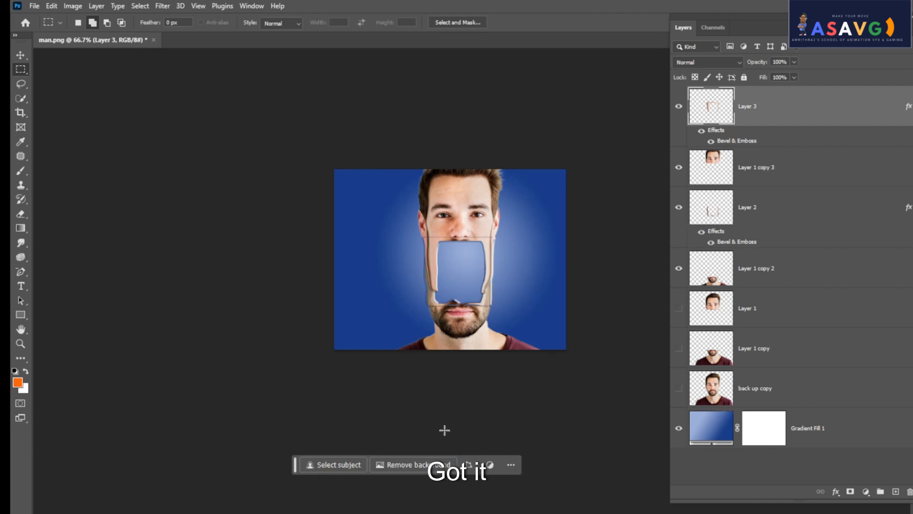
Merge Layer 3, Layer 1 copy 3, Layer 2 and Layer 1 copy 2 into one layer.
{"action": "key", "text": "ctrl+plus"}
{"action": "key", "text": "ctrl+plus"}
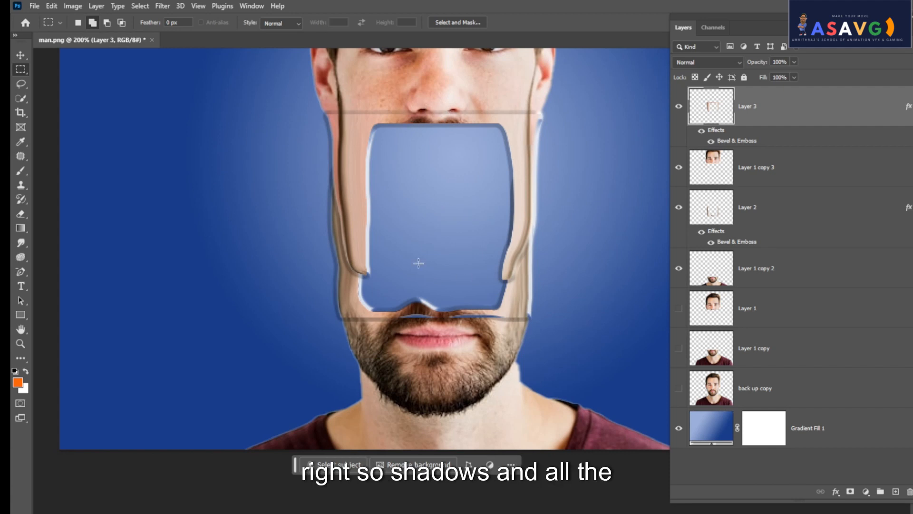
{"action": "left_click", "coordinate": [799, 179], "text": "ctrl"}
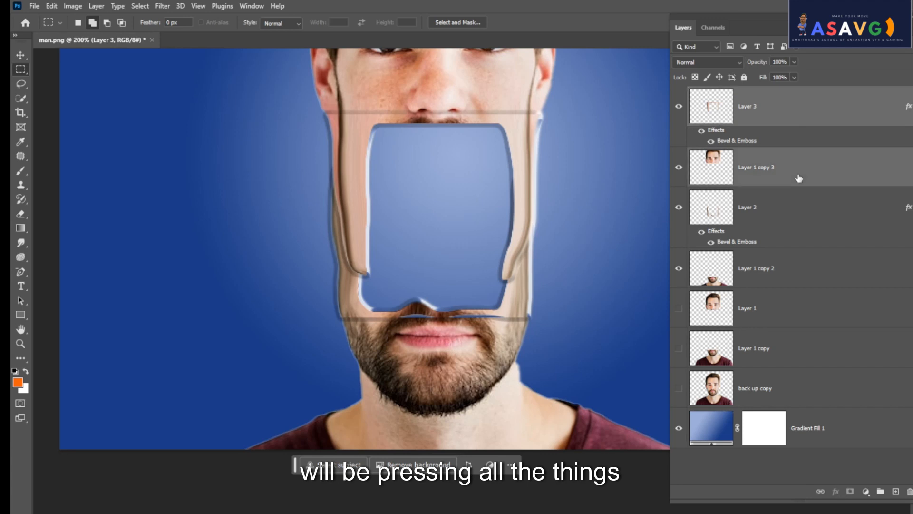
{"action": "left_click", "coordinate": [799, 203], "text": "ctrl"}
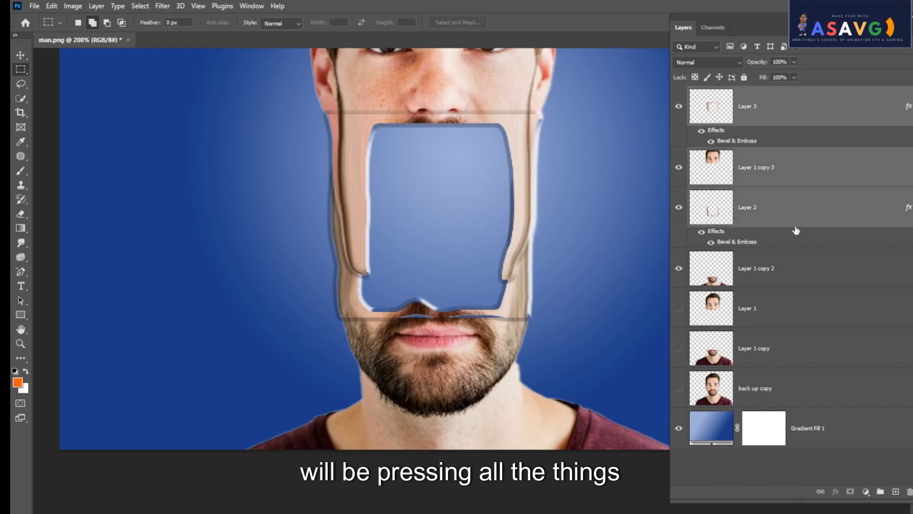
{"action": "left_click", "coordinate": [789, 272], "text": "ctrl"}
{"action": "key", "text": "ctrl+e"}
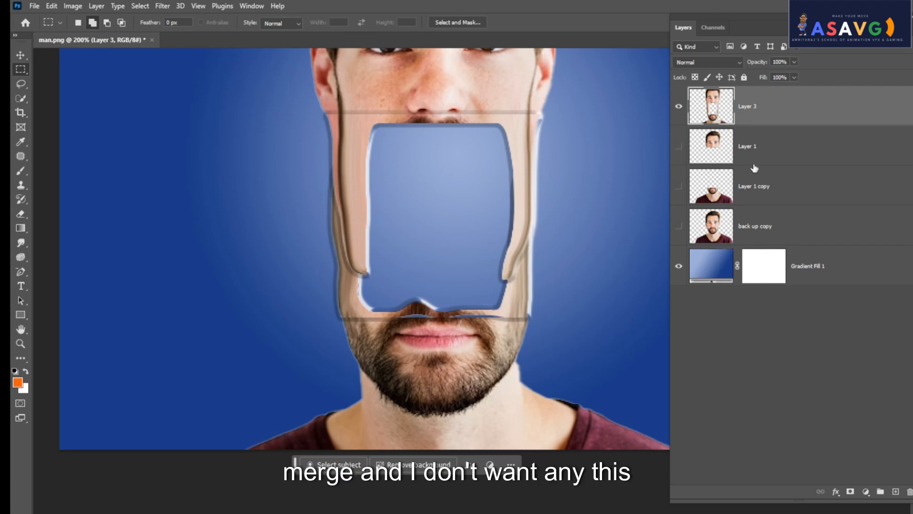
Delete the leftover hidden layers Layer 1 and Layer 1 copy.
{"action": "left_click", "coordinate": [776, 156]}
{"action": "key", "text": "Delete"}
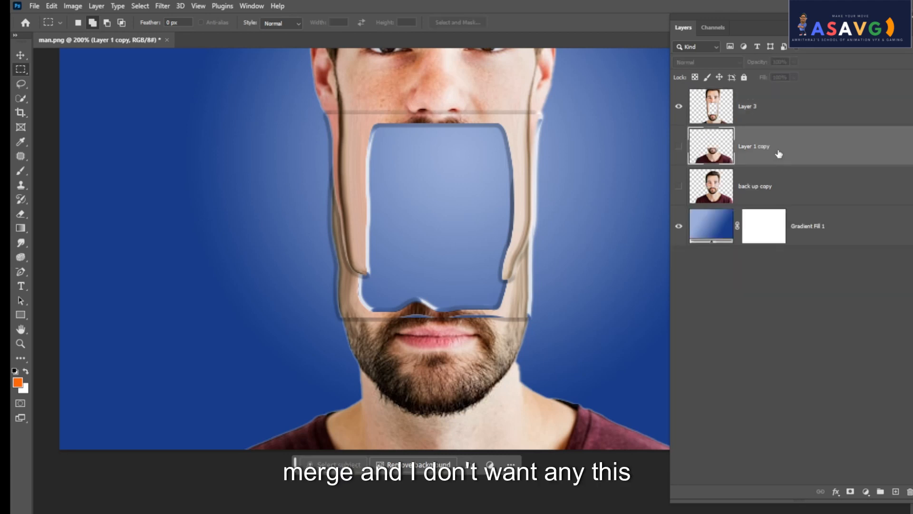
{"action": "key", "text": "Delete"}
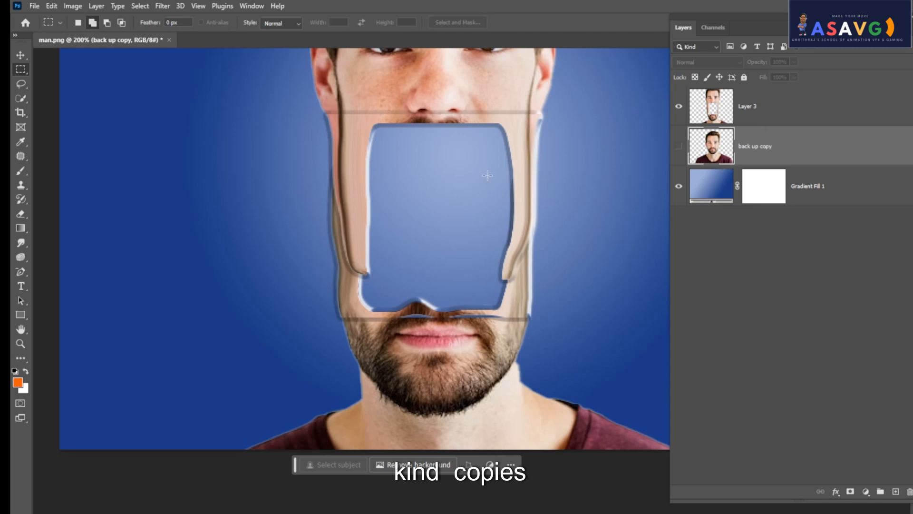
Liquify the merged Layer 3, pulling two drips down from the edge below the nose with the brush size reduced to 25.
{"action": "scroll", "coordinate": [511, 197], "scroll_direction": "up", "scroll_amount": 3}
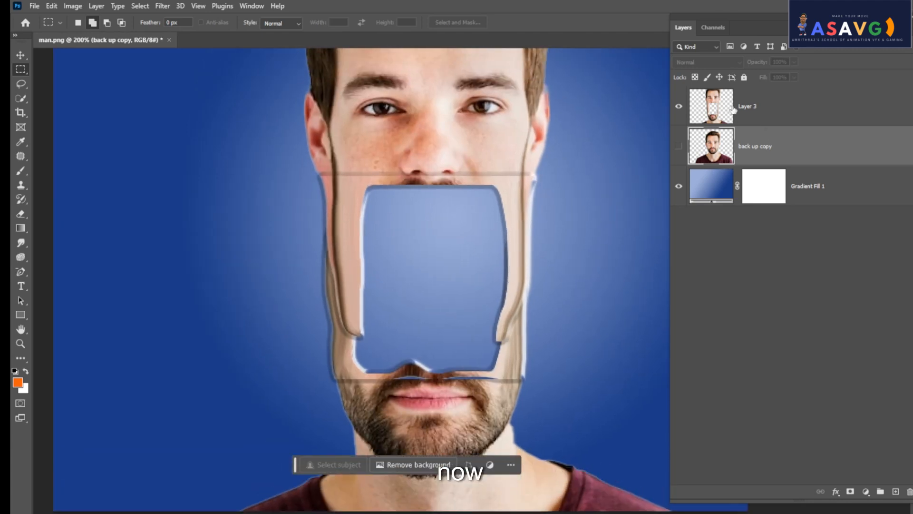
{"action": "left_click", "coordinate": [734, 111]}
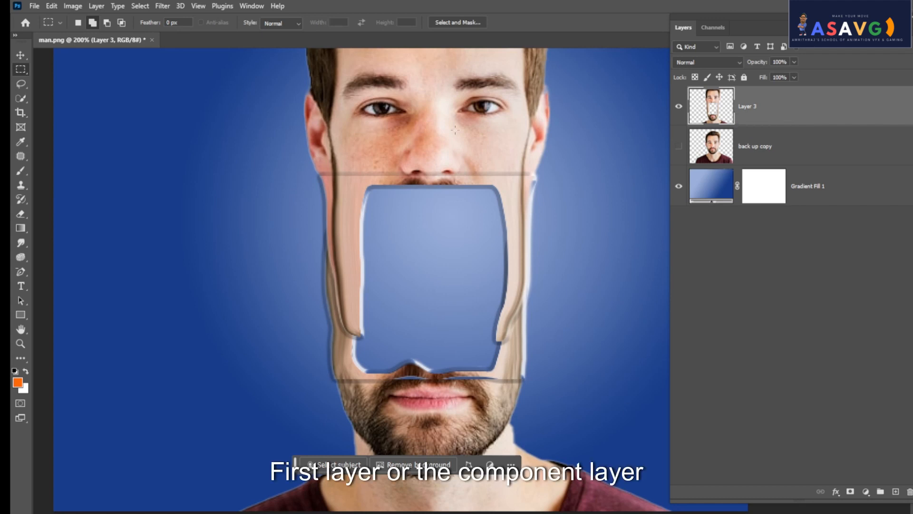
{"action": "left_click", "coordinate": [164, 7]}
{"action": "left_click", "coordinate": [194, 110]}
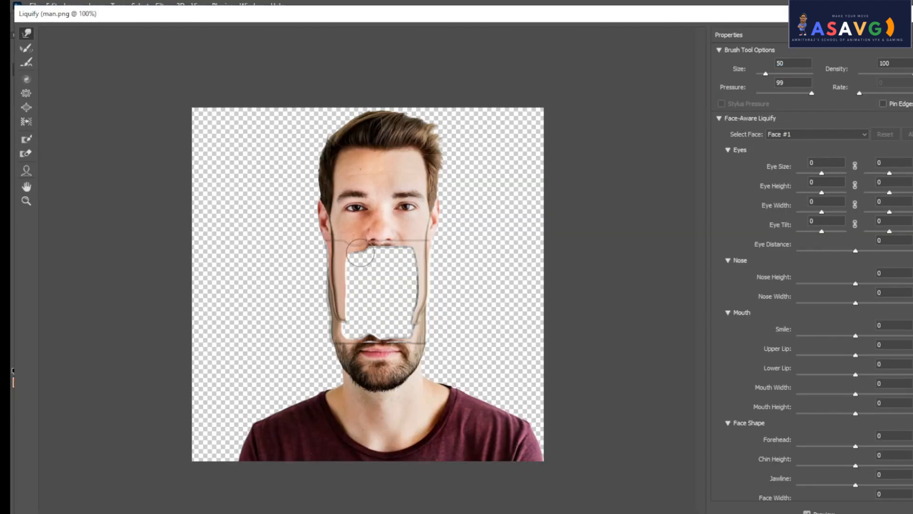
{"action": "mouse_move", "coordinate": [362, 252]}
{"action": "left_mouse_down"}
{"action": "mouse_move", "coordinate": [363, 287]}
{"action": "mouse_move", "coordinate": [401, 256]}
{"action": "left_mouse_up"}
{"action": "key", "text": "bracketleft"}
{"action": "key", "text": "bracketleft"}
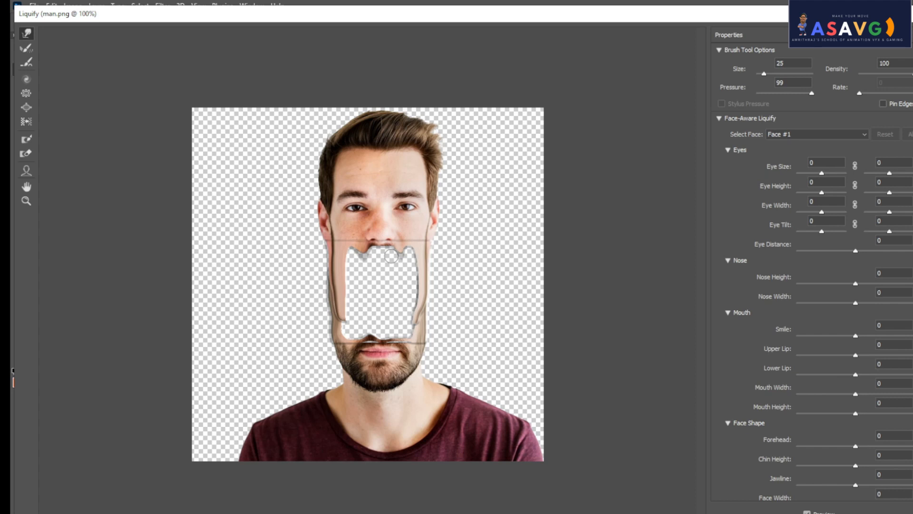
{"action": "left_click_drag", "start_coordinate": [398, 262], "coordinate": [399, 283]}
{"action": "left_click_drag", "start_coordinate": [360, 244], "coordinate": [360, 261]}
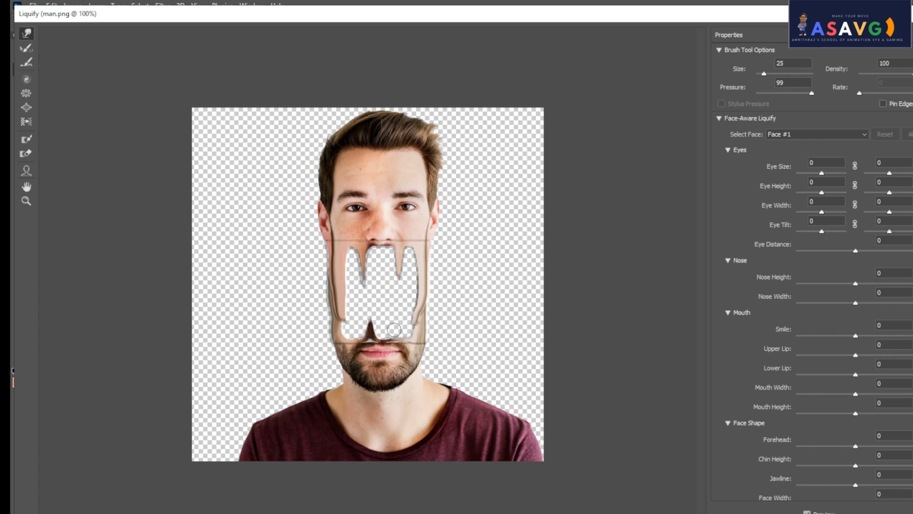
Reduce the Liquify brush size to 8 and push small peaks along the opening's lower edge, blending the right-hand strip's seam.
{"action": "key", "text": "ctrl+plus"}
{"action": "key", "text": "ctrl+plus"}
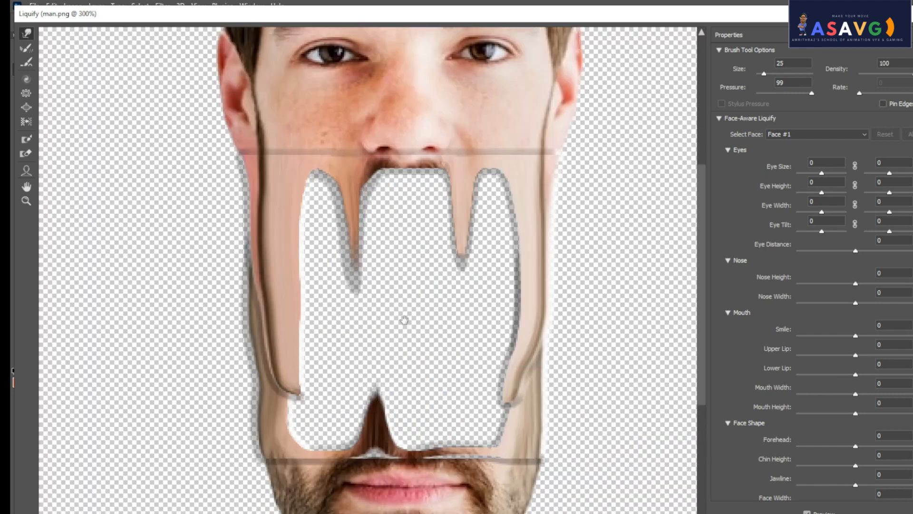
{"action": "left_click_drag", "start_coordinate": [336, 445], "coordinate": [334, 433]}
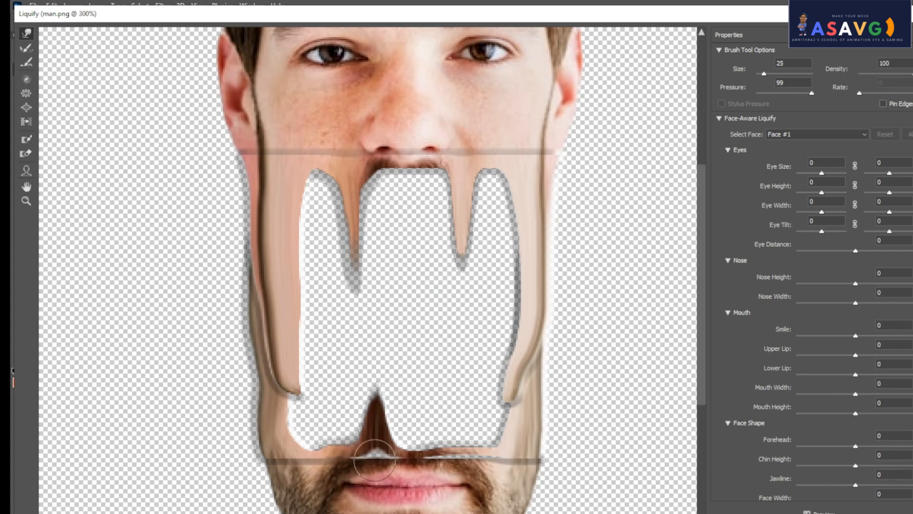
{"action": "key", "text": "bracketleft"}
{"action": "key", "text": "bracketleft"}
{"action": "key", "text": "bracketleft"}
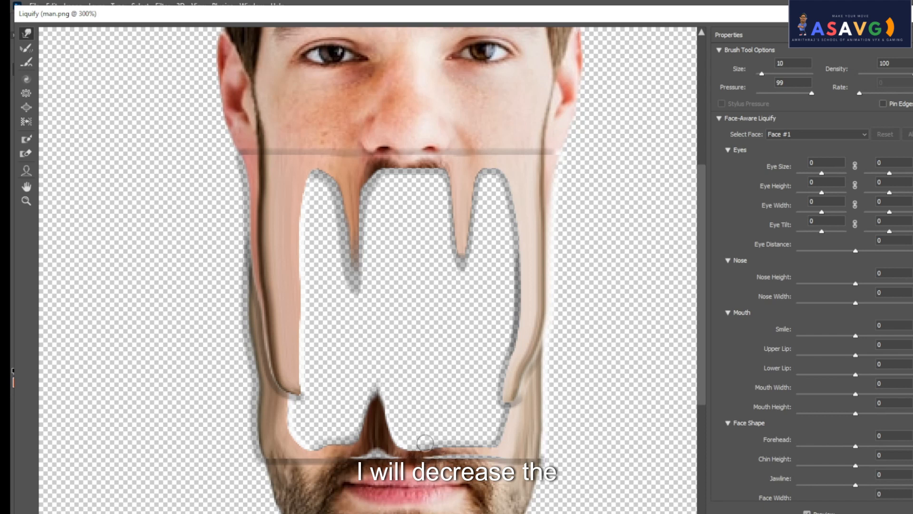
{"action": "key", "text": "bracketleft"}
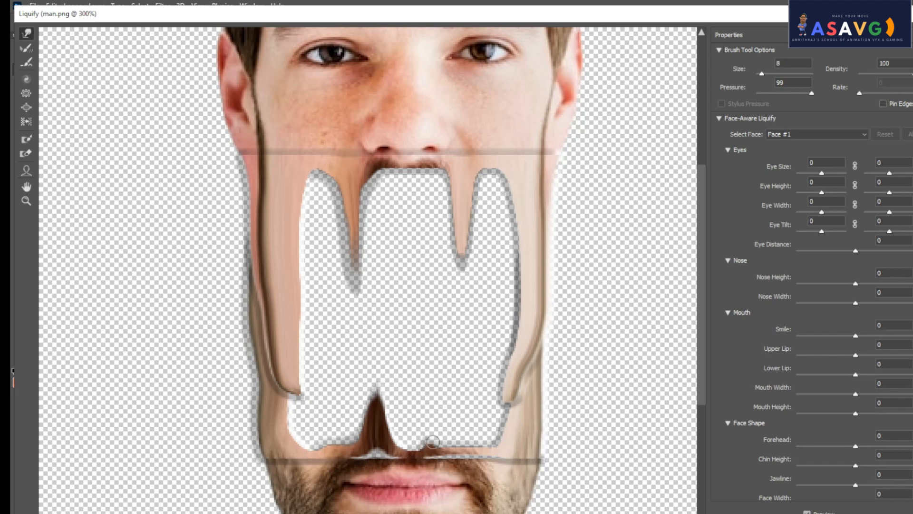
{"action": "left_click_drag", "start_coordinate": [453, 448], "coordinate": [457, 413]}
{"action": "mouse_move", "coordinate": [474, 455]}
{"action": "left_mouse_down"}
{"action": "mouse_move", "coordinate": [475, 432]}
{"action": "mouse_move", "coordinate": [489, 452]}
{"action": "mouse_move", "coordinate": [500, 423]}
{"action": "mouse_move", "coordinate": [508, 424]}
{"action": "mouse_move", "coordinate": [520, 361]}
{"action": "mouse_move", "coordinate": [512, 415]}
{"action": "left_mouse_up"}
{"action": "mouse_move", "coordinate": [525, 362]}
{"action": "left_mouse_down"}
{"action": "mouse_move", "coordinate": [500, 432]}
{"action": "mouse_move", "coordinate": [535, 365]}
{"action": "mouse_move", "coordinate": [498, 443]}
{"action": "left_mouse_up"}
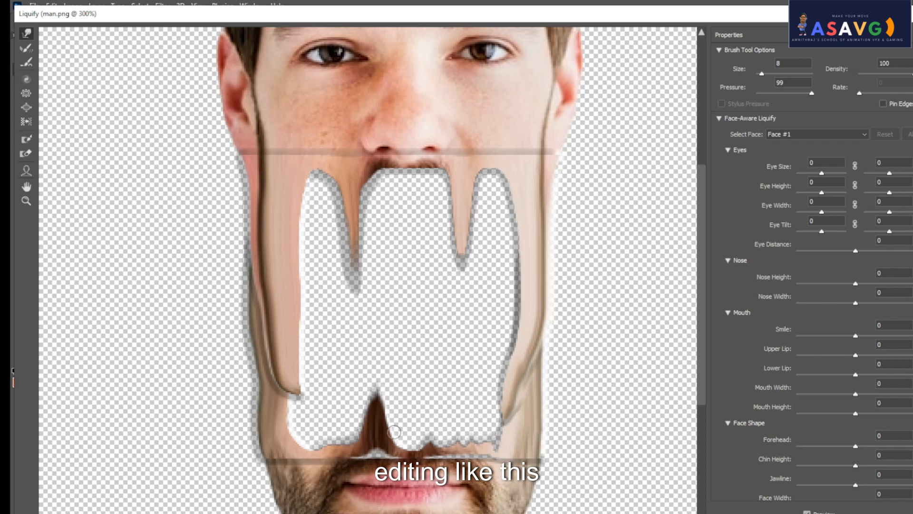
Push the overlapping seam along the left-hand strip to blend it and apply the Liquify changes.
{"action": "left_click_drag", "start_coordinate": [263, 284], "coordinate": [280, 401]}
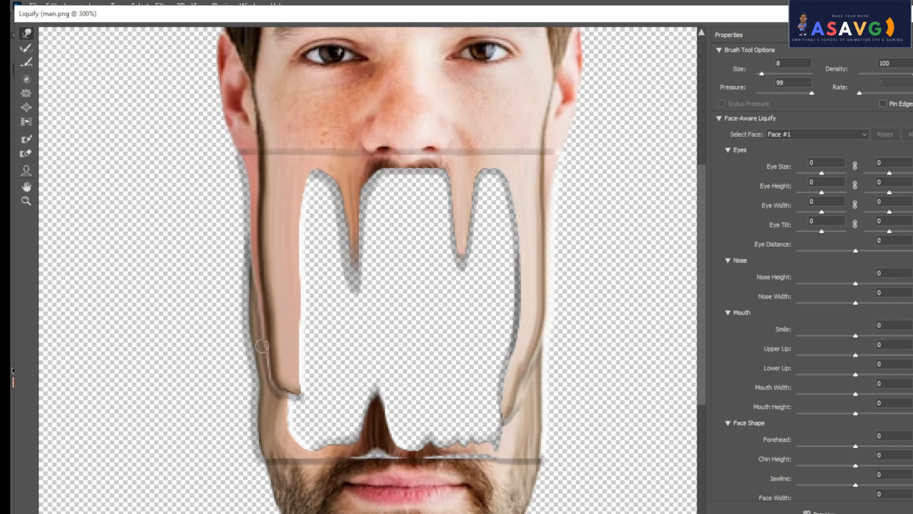
{"action": "left_click_drag", "start_coordinate": [266, 348], "coordinate": [283, 404]}
{"action": "key", "text": "Return"}
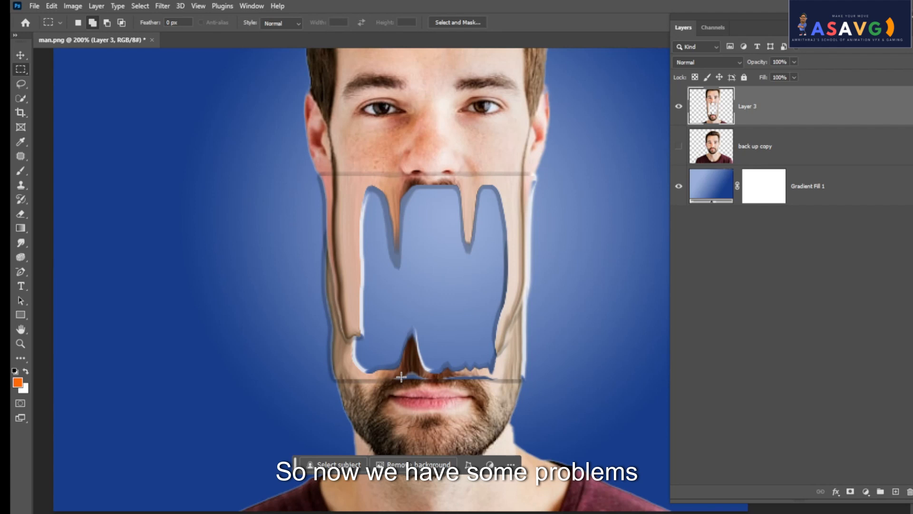
Heal the gaps and seam line above the upper lip on Layer 3 using the Spot Healing Brush at size 10.
{"action": "key", "text": "ctrl+plus"}
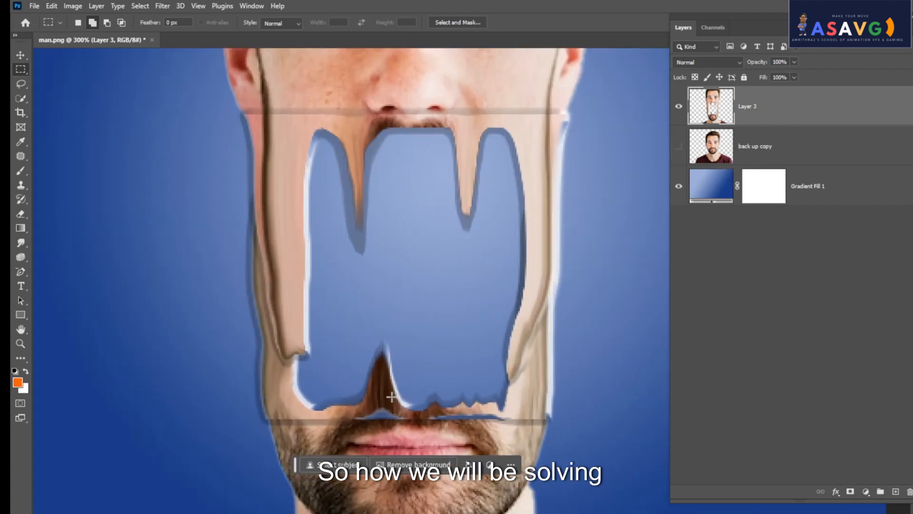
{"action": "left_click_drag", "start_coordinate": [390, 396], "coordinate": [385, 353]}
{"action": "left_click", "coordinate": [20, 172]}
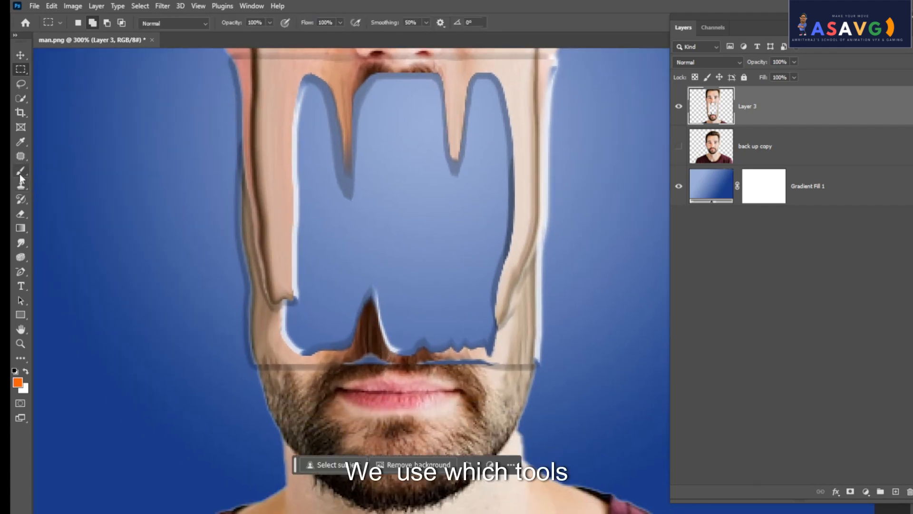
{"action": "left_click", "coordinate": [19, 173]}
{"action": "left_click", "coordinate": [15, 157]}
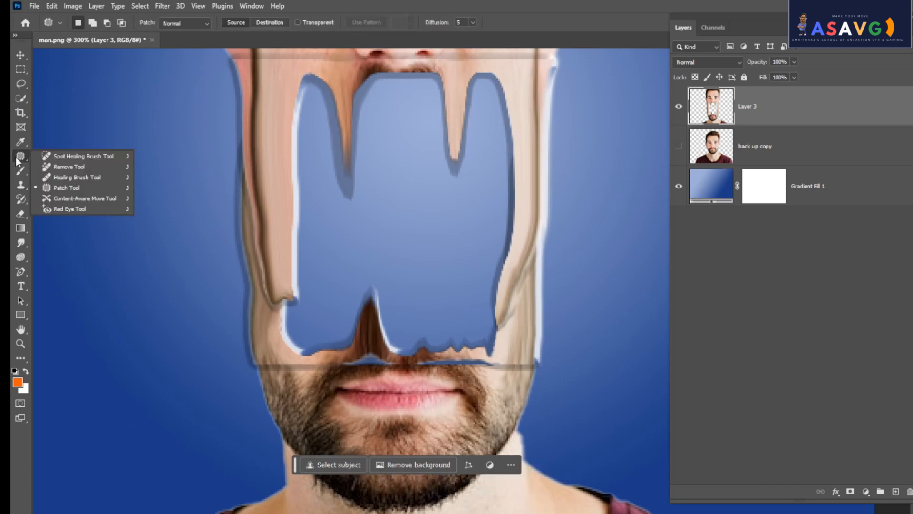
{"action": "left_click", "coordinate": [61, 156]}
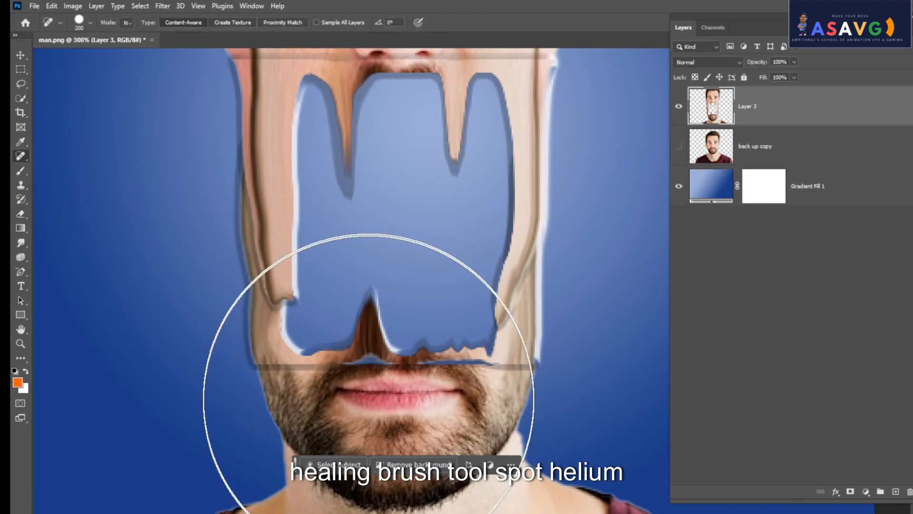
{"action": "key", "text": "bracketleft"}
{"action": "key", "text": "bracketleft"}
{"action": "key", "text": "bracketleft"}
{"action": "key", "text": "bracketleft"}
{"action": "key", "text": "bracketleft"}
{"action": "key", "text": "bracketleft"}
{"action": "key", "text": "bracketleft"}
{"action": "key", "text": "bracketleft"}
{"action": "key", "text": "bracketleft"}
{"action": "key", "text": "bracketleft"}
{"action": "key", "text": "bracketleft"}
{"action": "key", "text": "bracketleft"}
{"action": "key", "text": "bracketleft"}
{"action": "left_click_drag", "start_coordinate": [357, 363], "coordinate": [417, 354]}
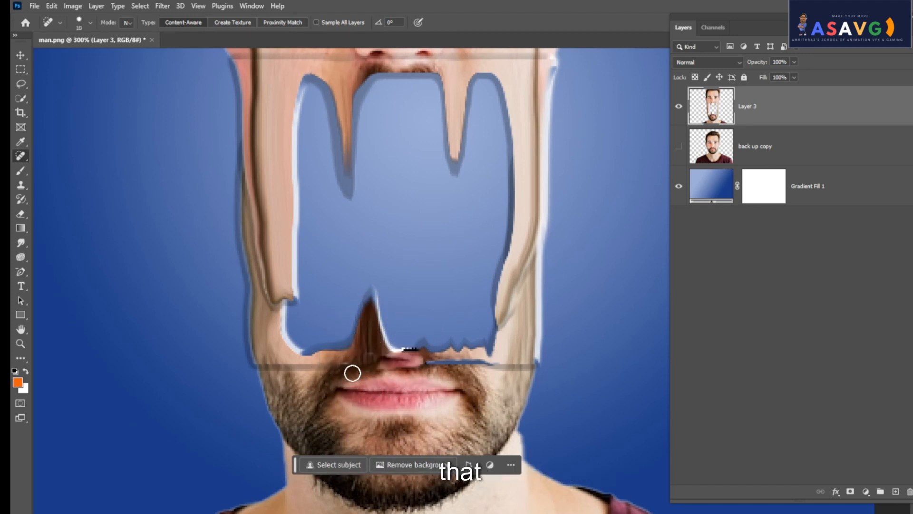
{"action": "key", "text": "ctrl+z"}
{"action": "mouse_move", "coordinate": [351, 366]}
{"action": "left_mouse_down"}
{"action": "mouse_move", "coordinate": [371, 356]}
{"action": "mouse_move", "coordinate": [492, 362]}
{"action": "mouse_move", "coordinate": [426, 362]}
{"action": "mouse_move", "coordinate": [497, 363]}
{"action": "left_mouse_up"}
Spot-heal the remaining seam on the right-hand cheek and the overlap line along the right-hand strip.
{"action": "left_click", "coordinate": [498, 370]}
{"action": "left_click", "coordinate": [516, 369]}
{"action": "left_click", "coordinate": [501, 368]}
{"action": "left_click", "coordinate": [520, 369]}
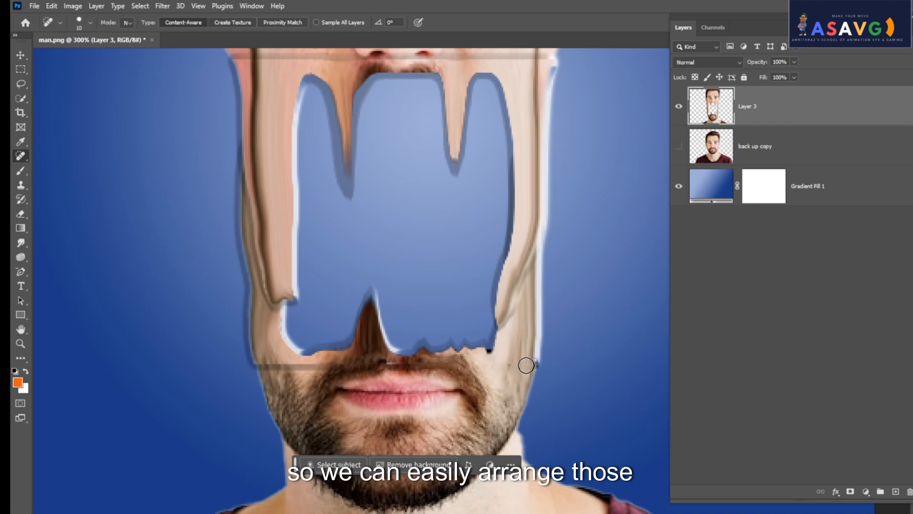
{"action": "left_click_drag", "start_coordinate": [529, 258], "coordinate": [521, 314]}
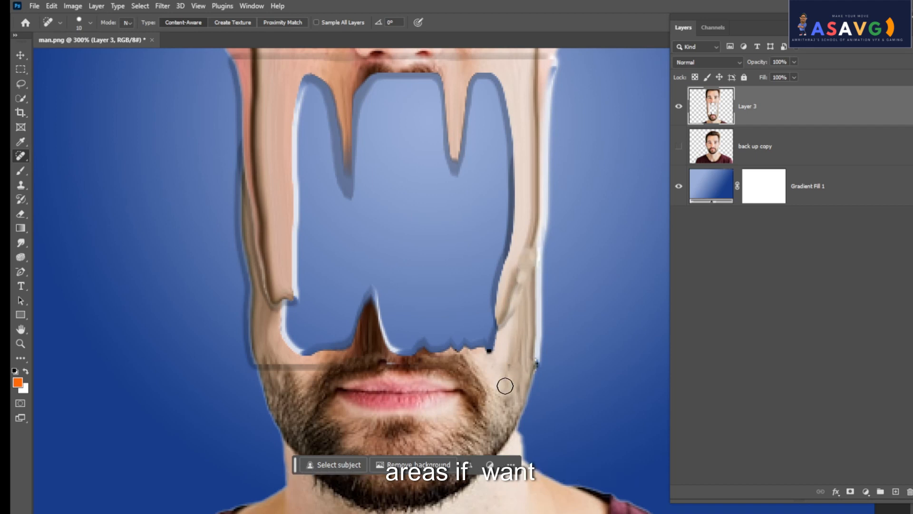
Spot-heal the remaining patch on the right-hand strip and the dark overlap line running down the left-hand strip.
{"action": "left_click_drag", "start_coordinate": [517, 270], "coordinate": [504, 327]}
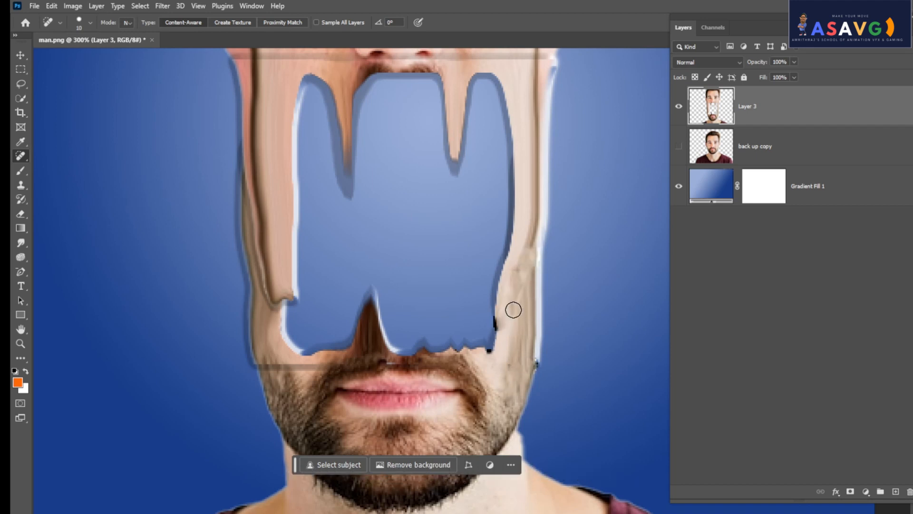
{"action": "mouse_move", "coordinate": [233, 129]}
{"action": "left_mouse_down"}
{"action": "mouse_move", "coordinate": [264, 255]}
{"action": "mouse_move", "coordinate": [269, 371]}
{"action": "mouse_move", "coordinate": [285, 432]}
{"action": "left_mouse_up"}
{"action": "key", "text": "ctrl+z"}
{"action": "left_click_drag", "start_coordinate": [267, 282], "coordinate": [283, 449]}
{"action": "left_click", "coordinate": [283, 446]}
{"action": "left_click_drag", "start_coordinate": [276, 411], "coordinate": [279, 380]}
{"action": "left_click_drag", "start_coordinate": [273, 433], "coordinate": [264, 341]}
{"action": "left_click_drag", "start_coordinate": [275, 390], "coordinate": [267, 203]}
{"action": "left_click_drag", "start_coordinate": [270, 334], "coordinate": [283, 425]}
{"action": "left_click_drag", "start_coordinate": [260, 376], "coordinate": [282, 490]}
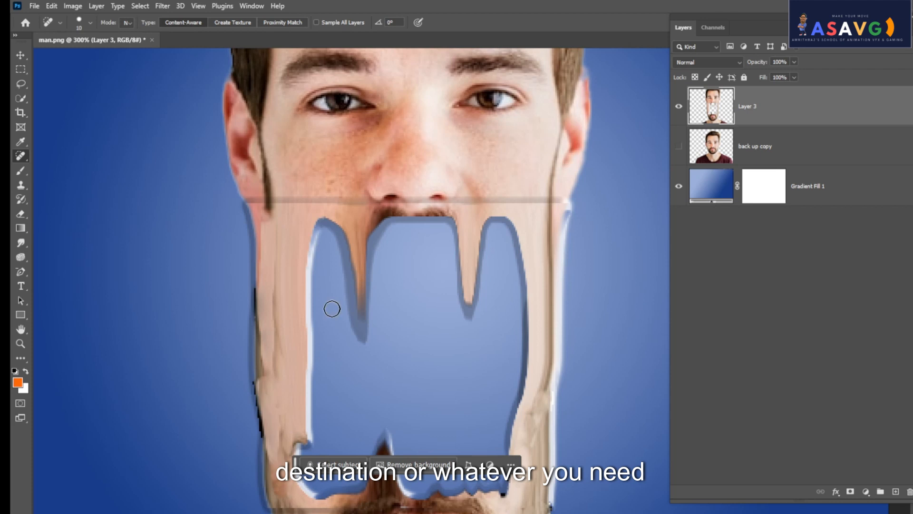
Spot-heal the horizontal seam across both cheeks and beneath the nose, including its remnant beside the right-hand strip.
{"action": "key", "text": "ctrl+minus"}
{"action": "key", "text": "ctrl+minus"}
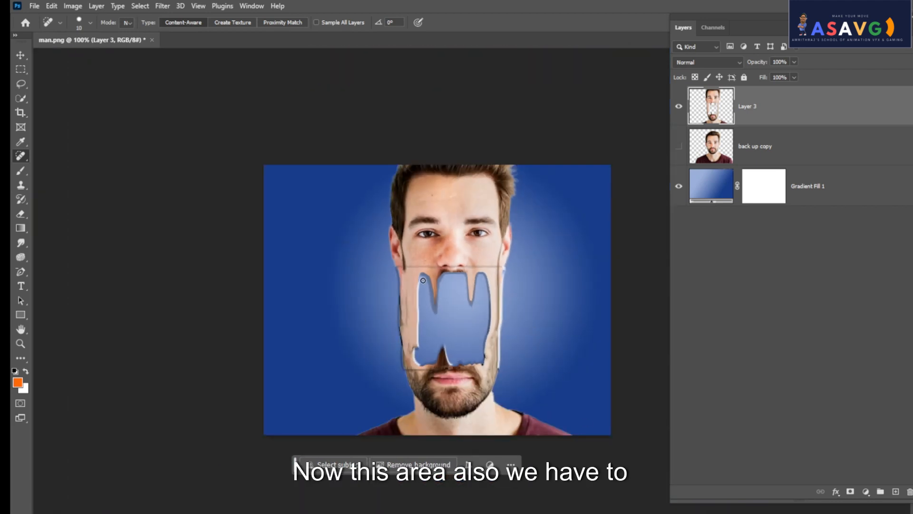
{"action": "key", "text": "ctrl+plus"}
{"action": "key", "text": "ctrl+plus"}
{"action": "key", "text": "ctrl+plus"}
{"action": "mouse_move", "coordinate": [265, 195]}
{"action": "left_mouse_down"}
{"action": "mouse_move", "coordinate": [273, 222]}
{"action": "mouse_move", "coordinate": [241, 254]}
{"action": "mouse_move", "coordinate": [246, 268]}
{"action": "mouse_move", "coordinate": [291, 285]}
{"action": "mouse_move", "coordinate": [337, 285]}
{"action": "left_mouse_up"}
{"action": "left_click_drag", "start_coordinate": [217, 285], "coordinate": [212, 285]}
{"action": "left_click_drag", "start_coordinate": [492, 287], "coordinate": [602, 286]}
{"action": "left_click_drag", "start_coordinate": [392, 289], "coordinate": [490, 288]}
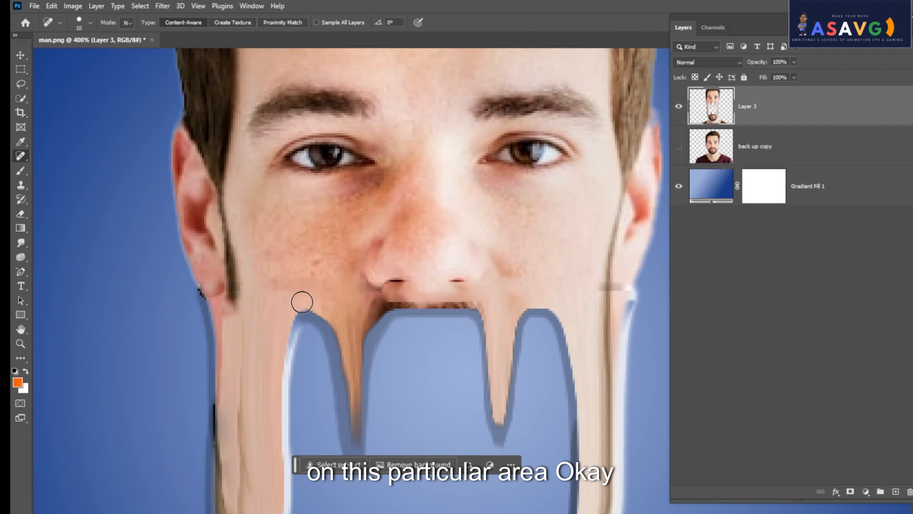
{"action": "left_click_drag", "start_coordinate": [616, 288], "coordinate": [616, 290]}
{"action": "left_click_drag", "start_coordinate": [604, 326], "coordinate": [584, 205]}
{"action": "left_click_drag", "start_coordinate": [582, 153], "coordinate": [591, 178]}
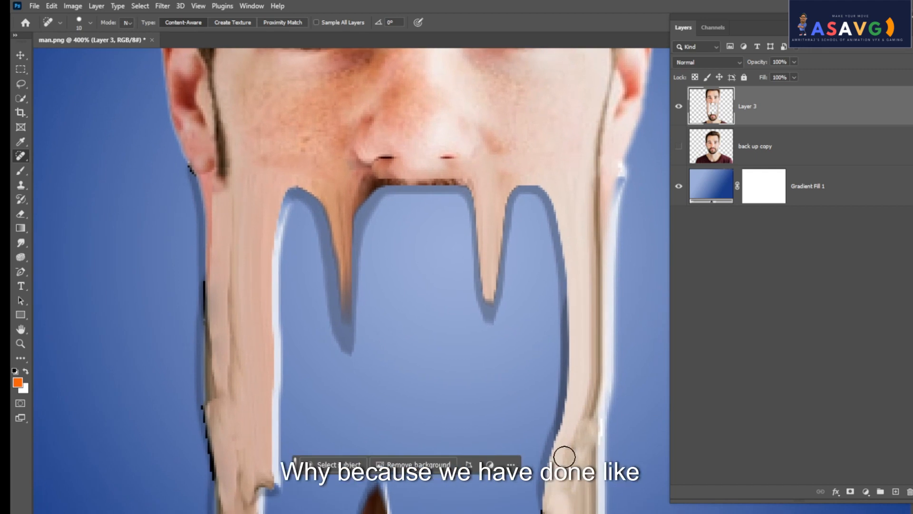
{"action": "scroll", "coordinate": [607, 285], "scroll_direction": "down", "scroll_amount": 3}
{"action": "key", "text": "ctrl+minus"}
{"action": "key", "text": "ctrl+minus"}
{"action": "key", "text": "ctrl+minus"}
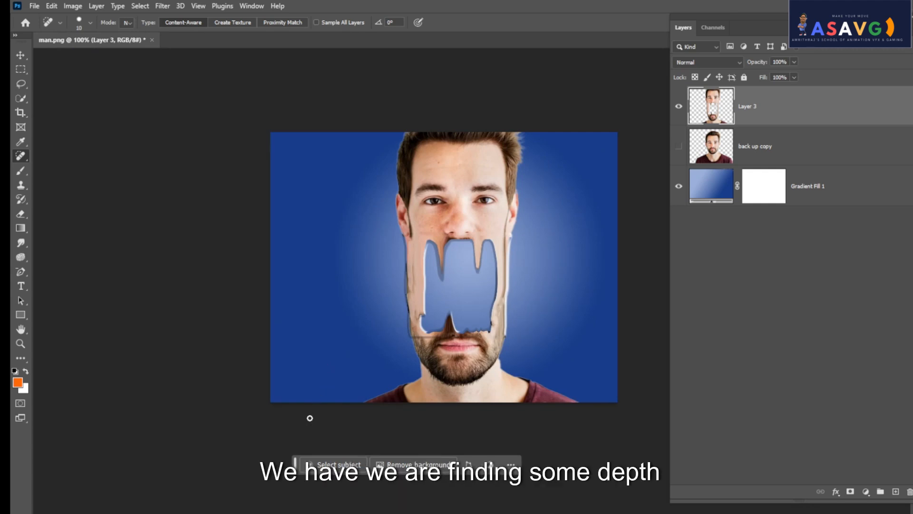
{"action": "key", "text": "ctrl+plus"}
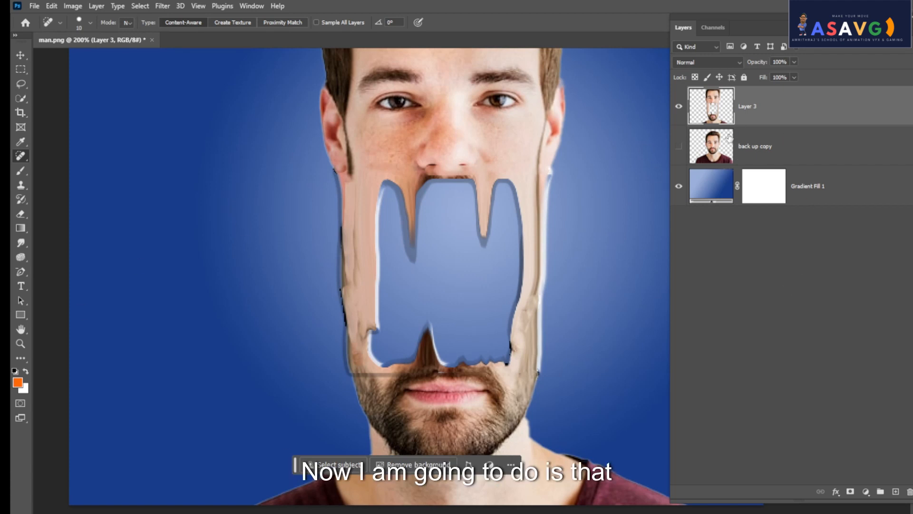
{"action": "left_click", "coordinate": [51, 7]}
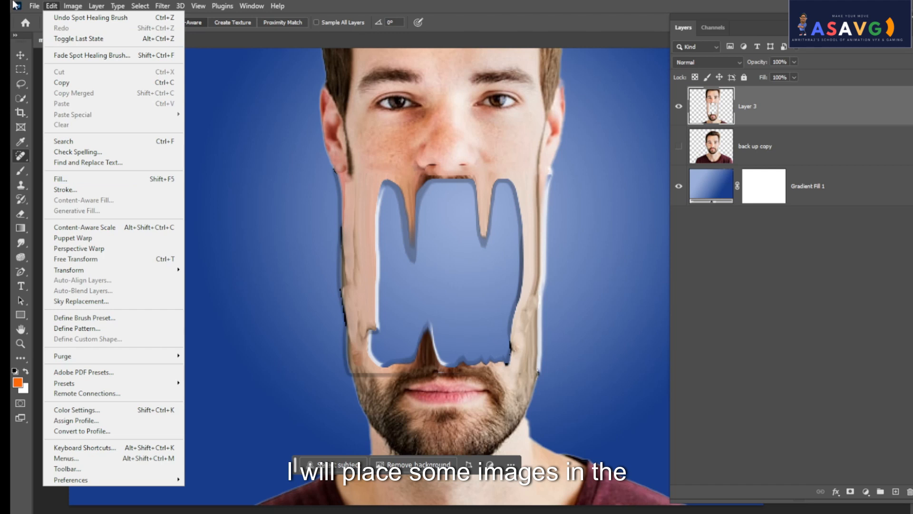
{"action": "left_click", "coordinate": [783, 123]}
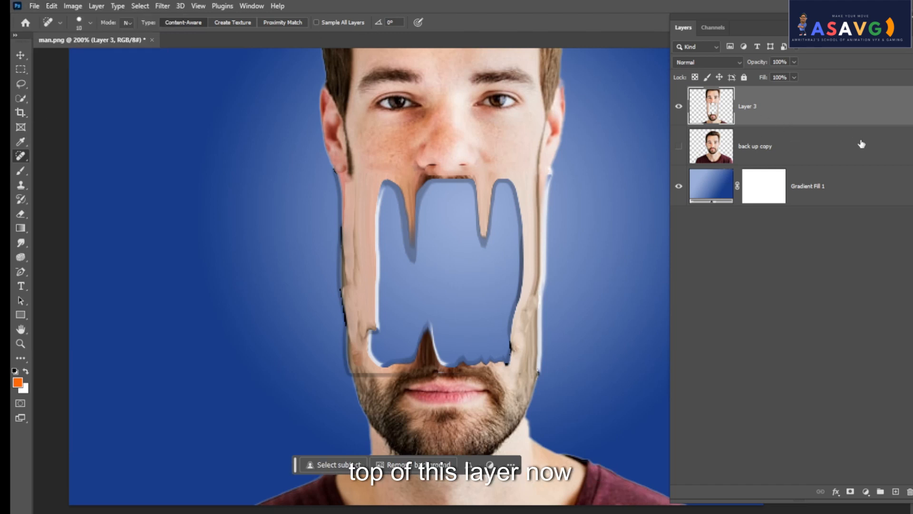
Place flowers.png as a linked image above the back up copy layer, positioned beside the face.
{"action": "left_click", "coordinate": [758, 145]}
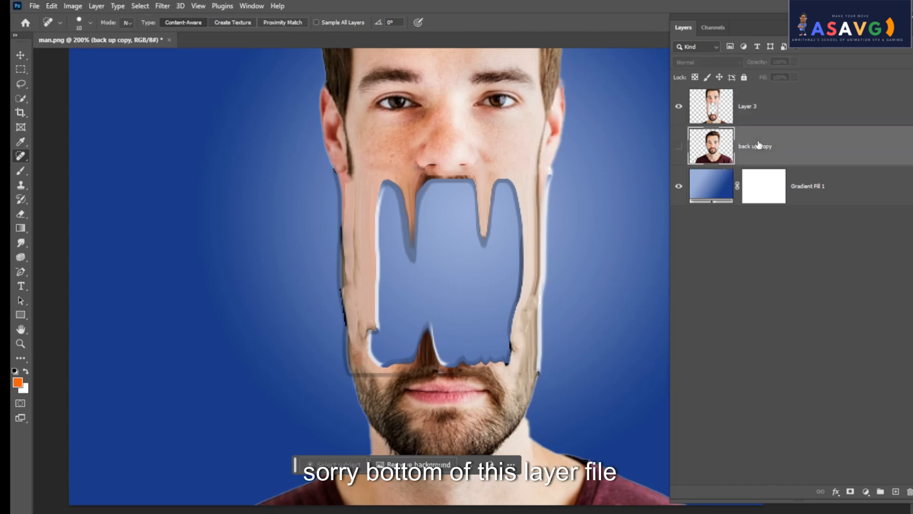
{"action": "left_click", "coordinate": [34, 6]}
{"action": "left_click", "coordinate": [67, 234]}
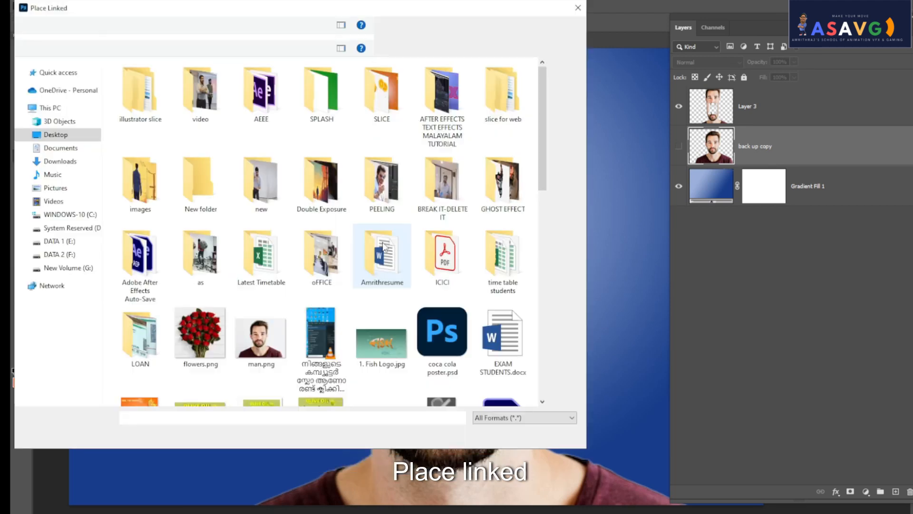
{"action": "double_click", "coordinate": [216, 337]}
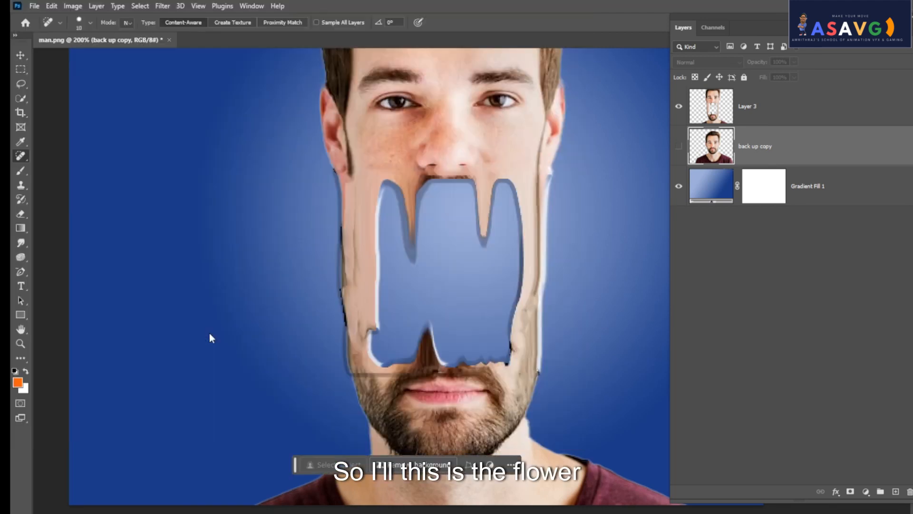
{"action": "left_click_drag", "start_coordinate": [343, 322], "coordinate": [110, 327]}
{"action": "key", "text": "Return"}
{"action": "key", "text": "j"}
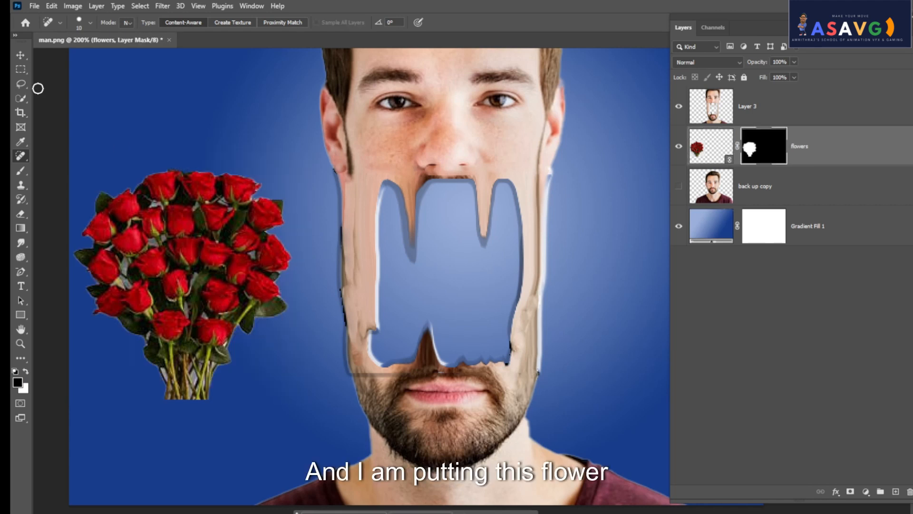
Move the flowers behind the face opening, scale them to about 133% and rotate them about 20°.
{"action": "left_click", "coordinate": [22, 51]}
{"action": "left_click_drag", "start_coordinate": [207, 307], "coordinate": [453, 318]}
{"action": "key", "text": "ctrl+t"}
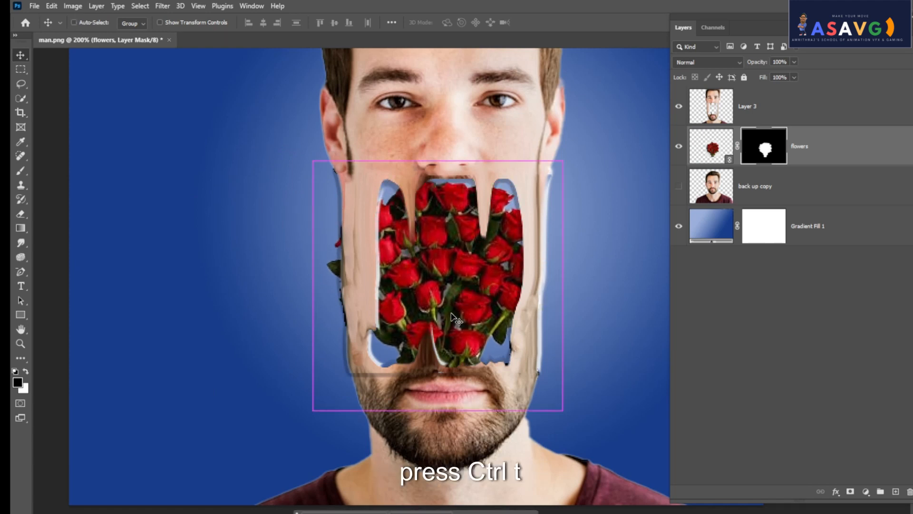
{"action": "left_click_drag", "start_coordinate": [564, 412], "coordinate": [604, 453]}
{"action": "left_click_drag", "start_coordinate": [602, 104], "coordinate": [661, 163]}
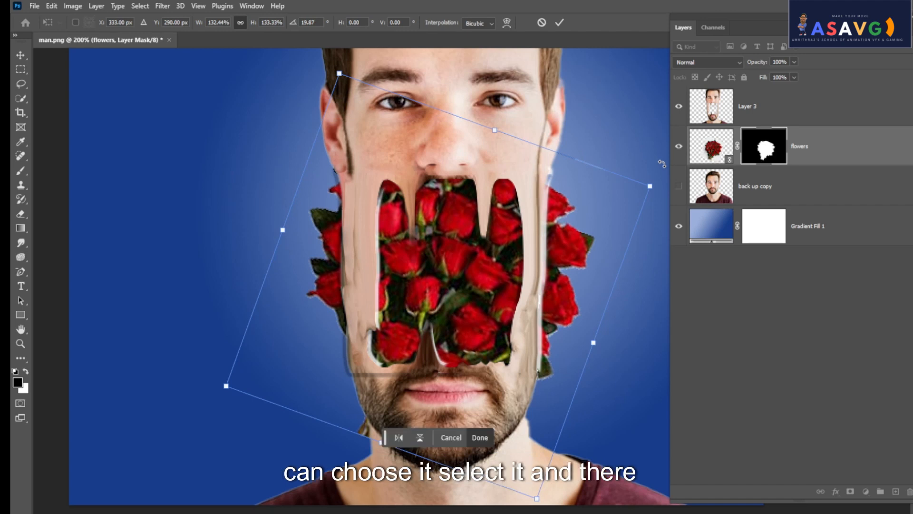
{"action": "key", "text": "Return"}
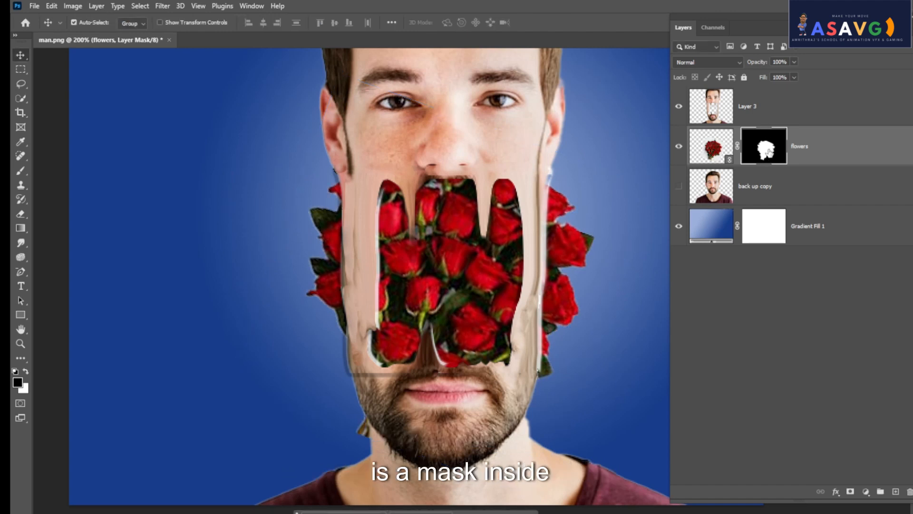
Convert the flowers layer to a smart object and rasterize it.
{"action": "right_click", "coordinate": [828, 151]}
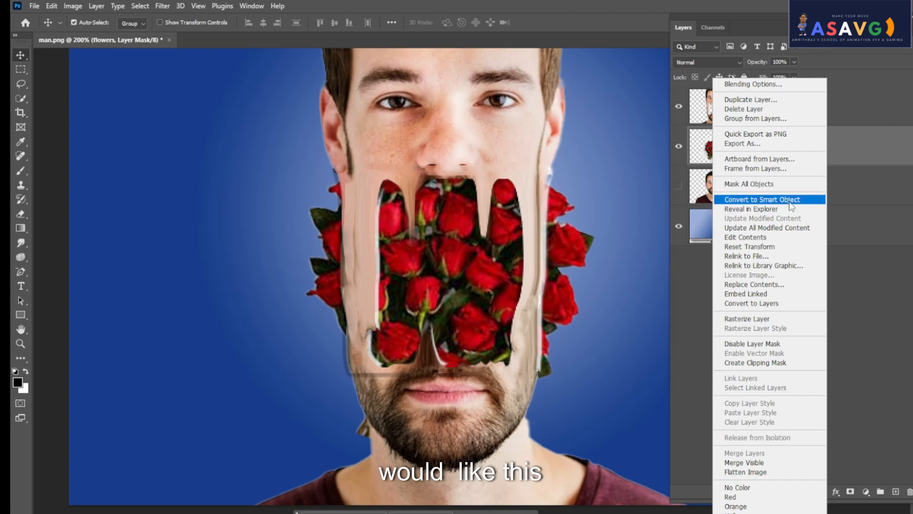
{"action": "left_click", "coordinate": [790, 204]}
{"action": "right_click", "coordinate": [815, 157]}
{"action": "left_click", "coordinate": [858, 319]}
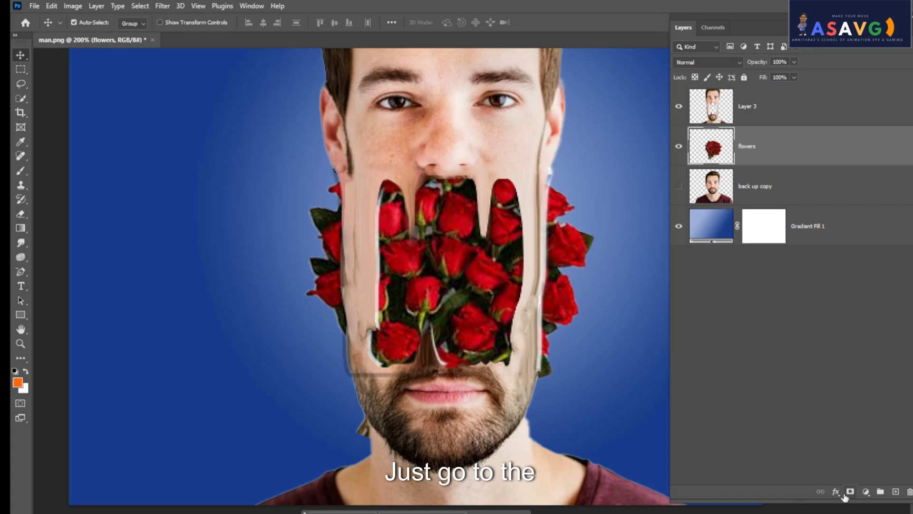
Add a layer mask to the flowers layer and paint it black at brush size 90 to hide everything outside the face.
{"action": "left_click_drag", "start_coordinate": [758, 29], "coordinate": [783, 39]}
{"action": "left_click", "coordinate": [282, 499]}
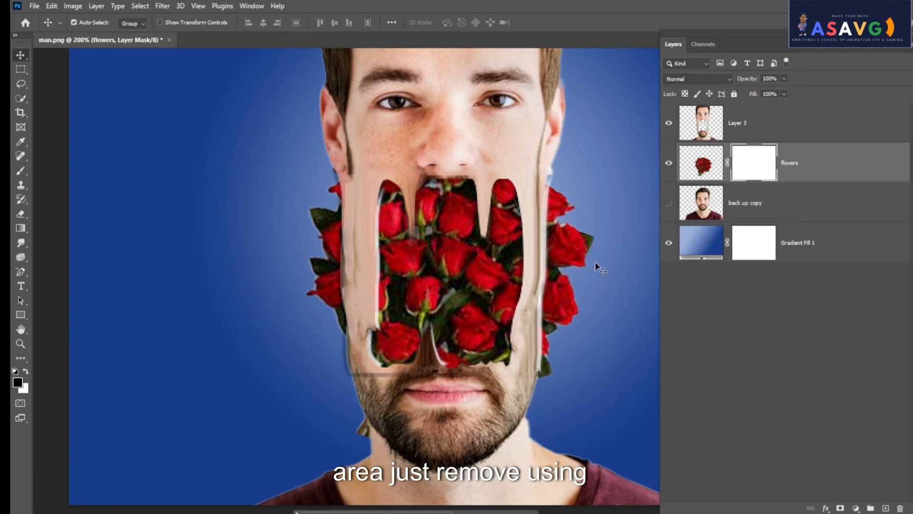
{"action": "left_click_drag", "start_coordinate": [21, 170], "coordinate": [44, 170]}
{"action": "mouse_move", "coordinate": [596, 257]}
{"action": "left_mouse_down"}
{"action": "mouse_move", "coordinate": [597, 183]}
{"action": "mouse_move", "coordinate": [603, 314]}
{"action": "mouse_move", "coordinate": [589, 355]}
{"action": "mouse_move", "coordinate": [577, 342]}
{"action": "mouse_move", "coordinate": [568, 206]}
{"action": "left_mouse_up"}
{"action": "left_click_drag", "start_coordinate": [304, 305], "coordinate": [322, 163]}
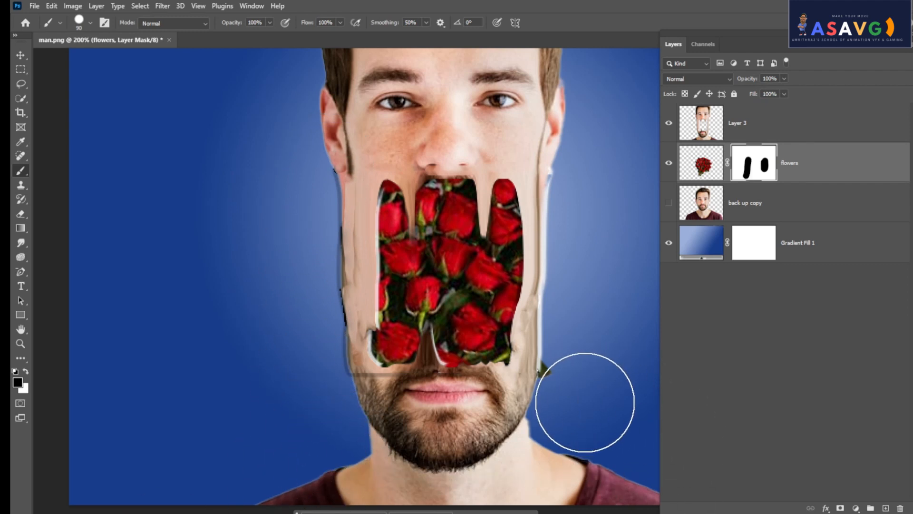
{"action": "left_click_drag", "start_coordinate": [571, 387], "coordinate": [566, 383]}
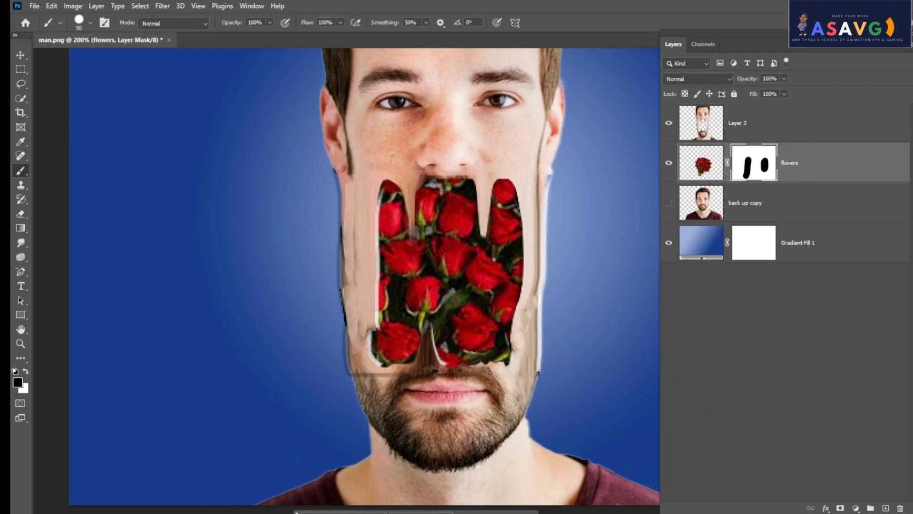
Check the masked flowers in the overall composition and select Layer 3 for retouching.
{"action": "key", "text": "ctrl+minus"}
{"action": "key", "text": "ctrl+minus"}
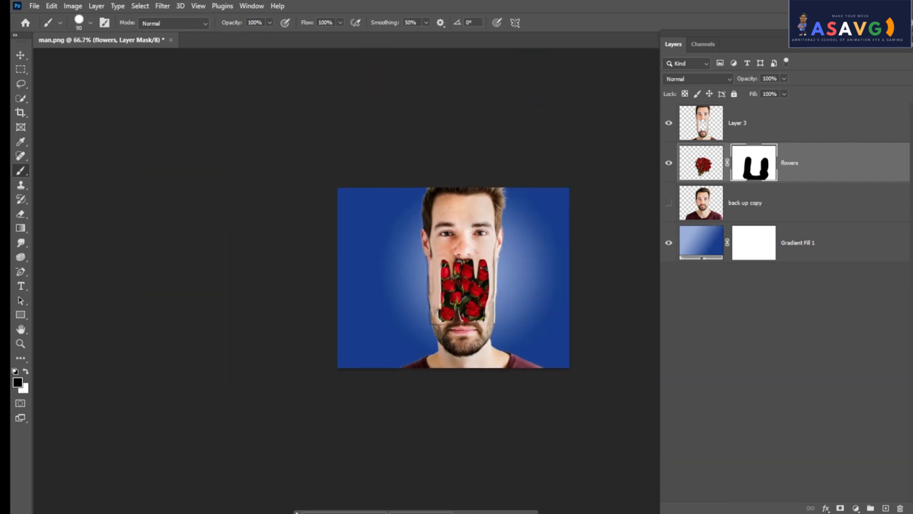
{"action": "key", "text": "ctrl+plus"}
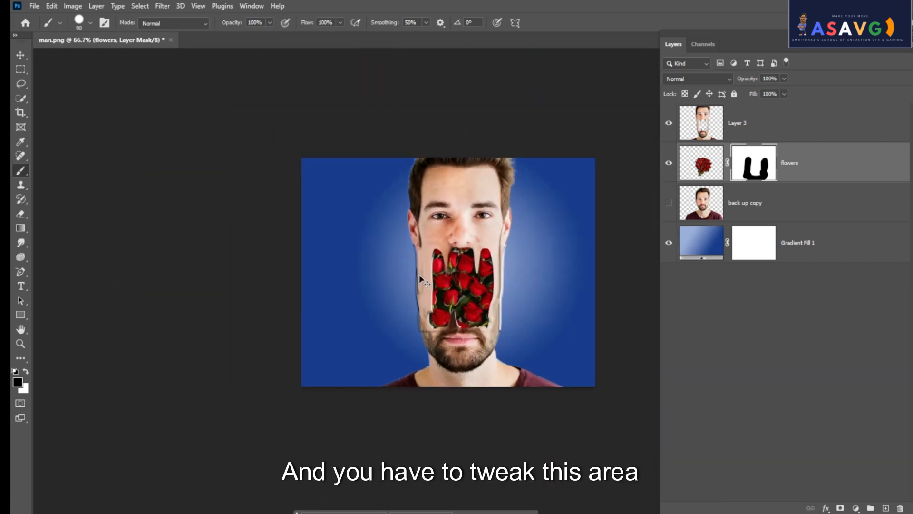
{"action": "key", "text": "ctrl+plus"}
{"action": "key", "text": "ctrl+plus"}
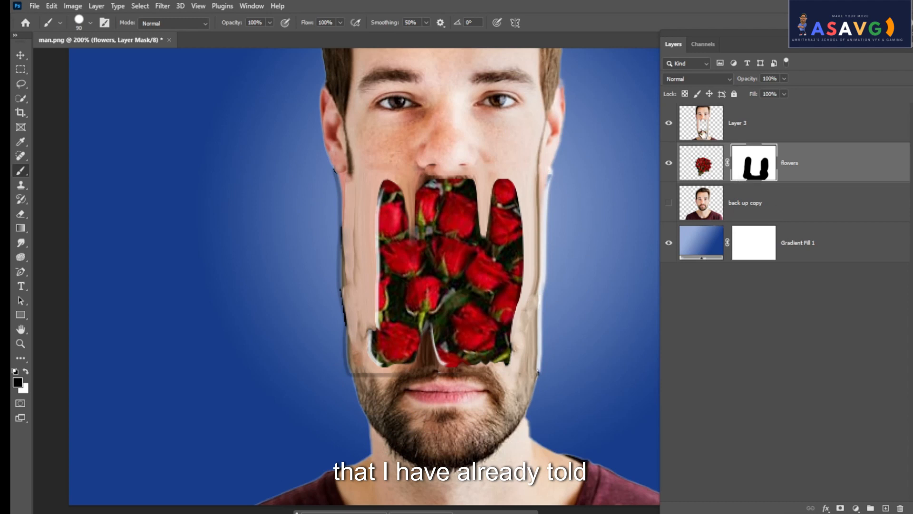
{"action": "left_click", "coordinate": [703, 134]}
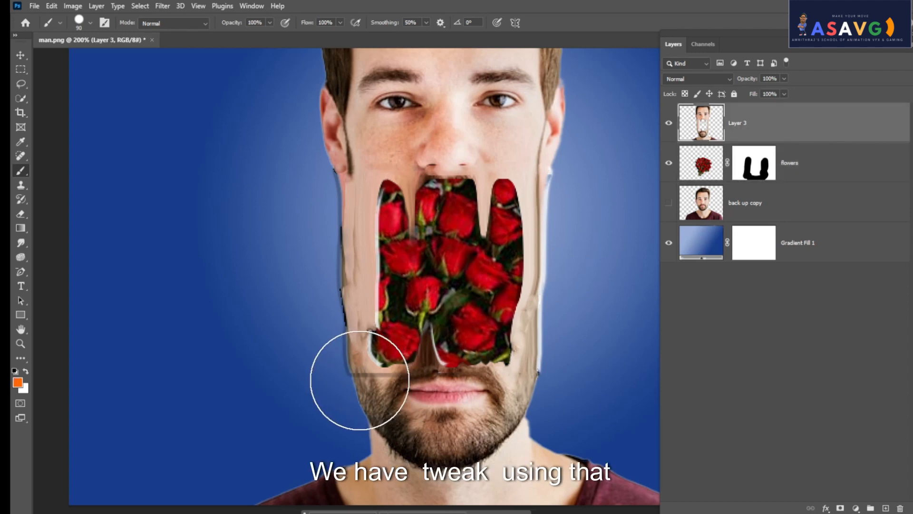
{"action": "right_click", "coordinate": [20, 170]}
{"action": "left_click", "coordinate": [57, 172]}
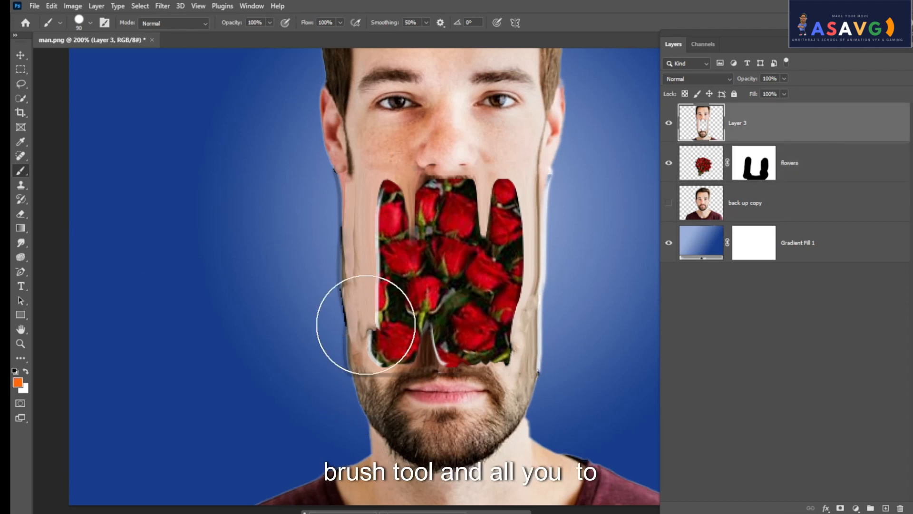
{"action": "key", "text": "bracketleft"}
{"action": "key", "text": "bracketleft"}
{"action": "key", "text": "bracketleft"}
{"action": "key", "text": "bracketleft"}
{"action": "key", "text": "bracketleft"}
{"action": "key", "text": "bracketleft"}
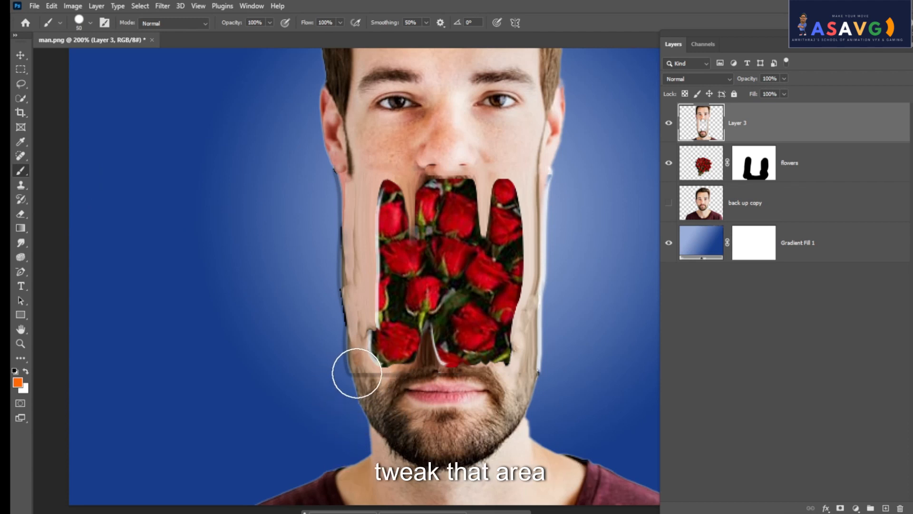
{"action": "left_click", "coordinate": [360, 372]}
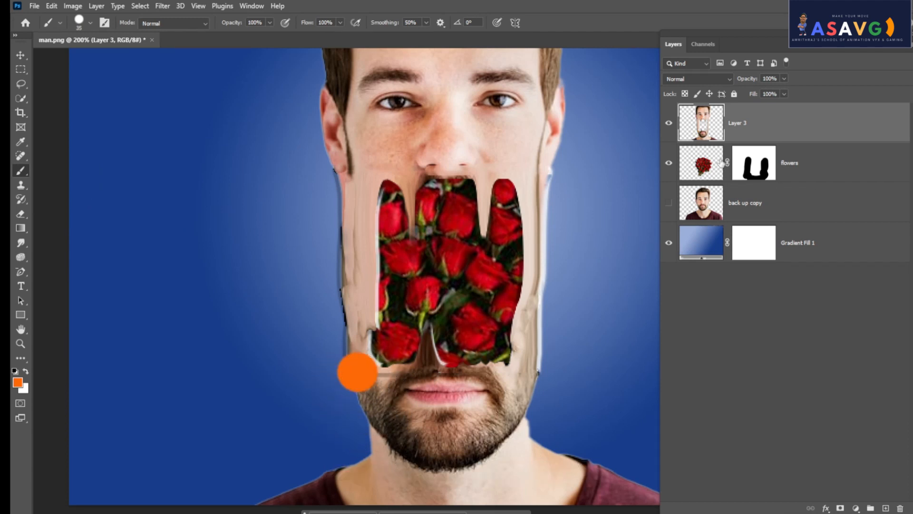
{"action": "key", "text": "ctrl+z"}
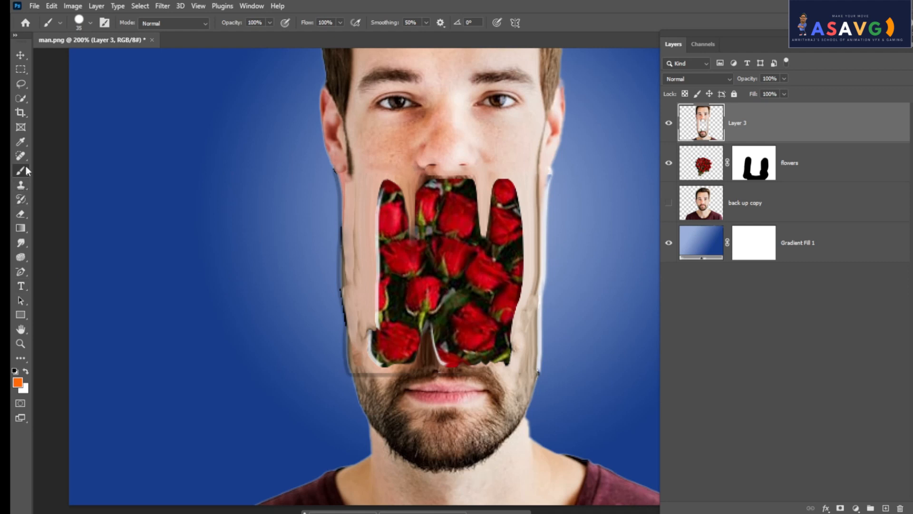
{"action": "left_click", "coordinate": [22, 189]}
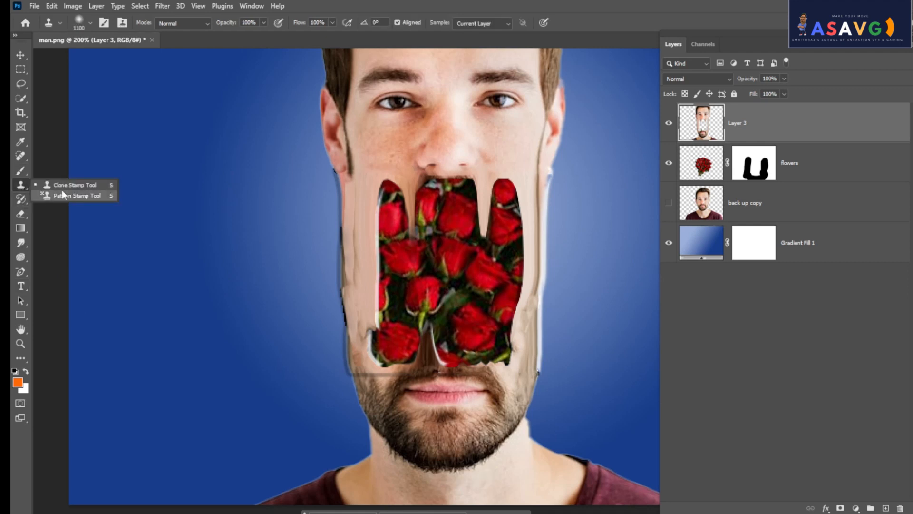
Use the Spot Healing Brush at size 10 to remove the seam above the beard and the streaks on the left-hand strip.
{"action": "left_click", "coordinate": [20, 159]}
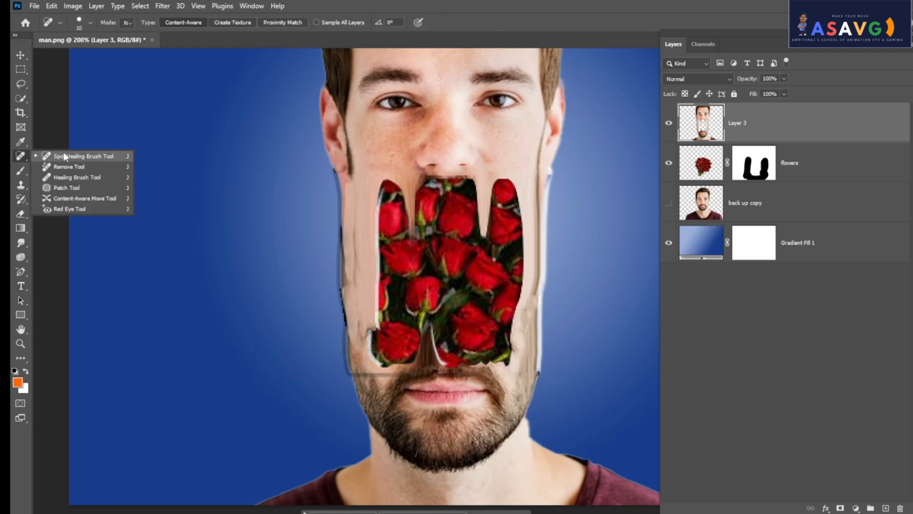
{"action": "left_click", "coordinate": [64, 156]}
{"action": "mouse_move", "coordinate": [392, 374]}
{"action": "left_mouse_down"}
{"action": "mouse_move", "coordinate": [352, 366]}
{"action": "mouse_move", "coordinate": [351, 335]}
{"action": "left_mouse_up"}
{"action": "key", "text": "ctrl+z"}
{"action": "left_click_drag", "start_coordinate": [376, 369], "coordinate": [359, 366]}
{"action": "mouse_move", "coordinate": [362, 324]}
{"action": "left_mouse_down"}
{"action": "mouse_move", "coordinate": [368, 370]}
{"action": "mouse_move", "coordinate": [358, 333]}
{"action": "left_mouse_up"}
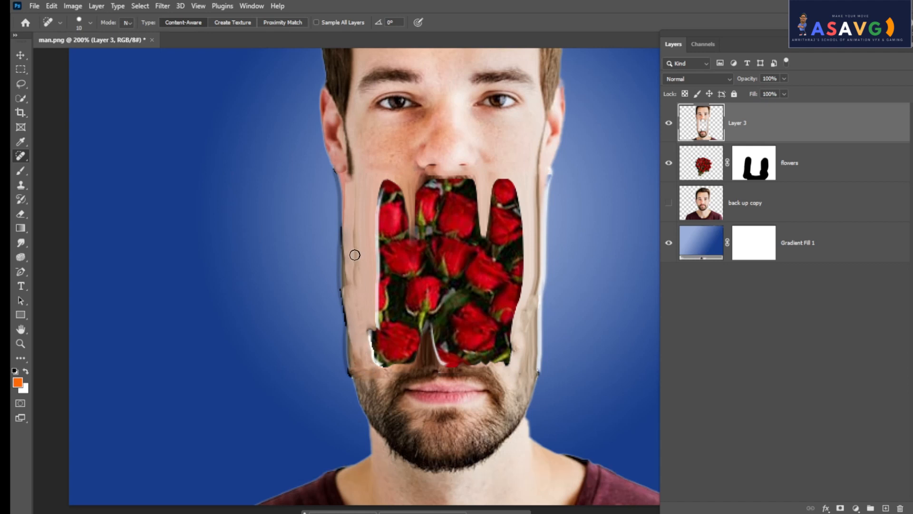
{"action": "left_click_drag", "start_coordinate": [357, 255], "coordinate": [360, 274]}
{"action": "left_click_drag", "start_coordinate": [358, 189], "coordinate": [362, 287]}
Delete the hidden back up copy layer.
{"action": "key", "text": "ctrl+minus"}
{"action": "key", "text": "ctrl+minus"}
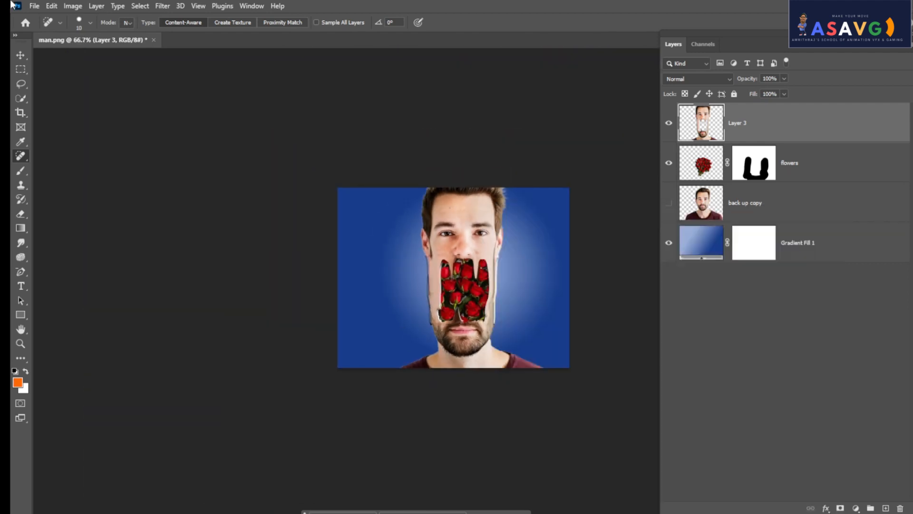
{"action": "left_click", "coordinate": [20, 58]}
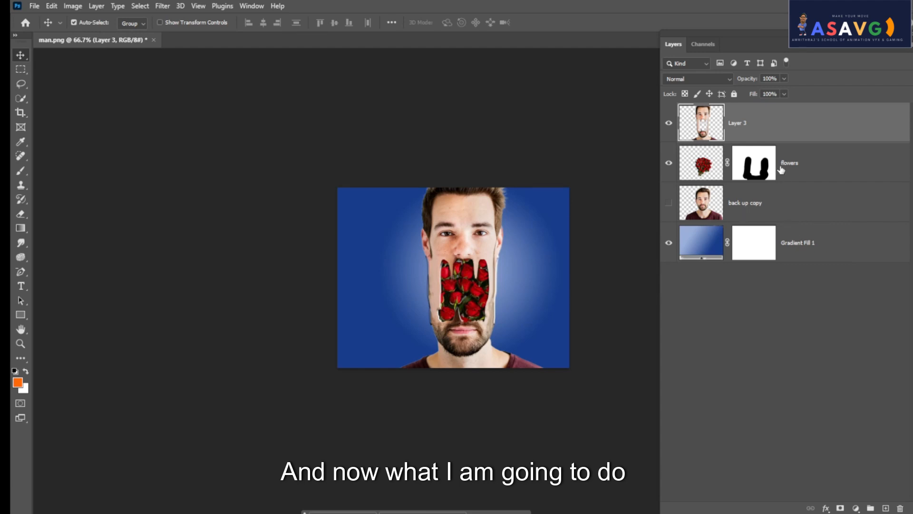
{"action": "left_click", "coordinate": [699, 249]}
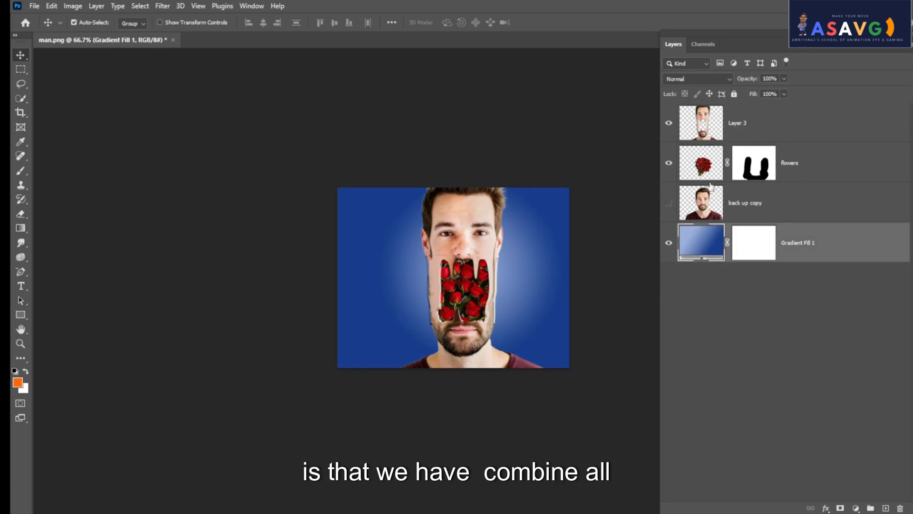
{"action": "left_click", "coordinate": [727, 205]}
{"action": "key", "text": "Delete"}
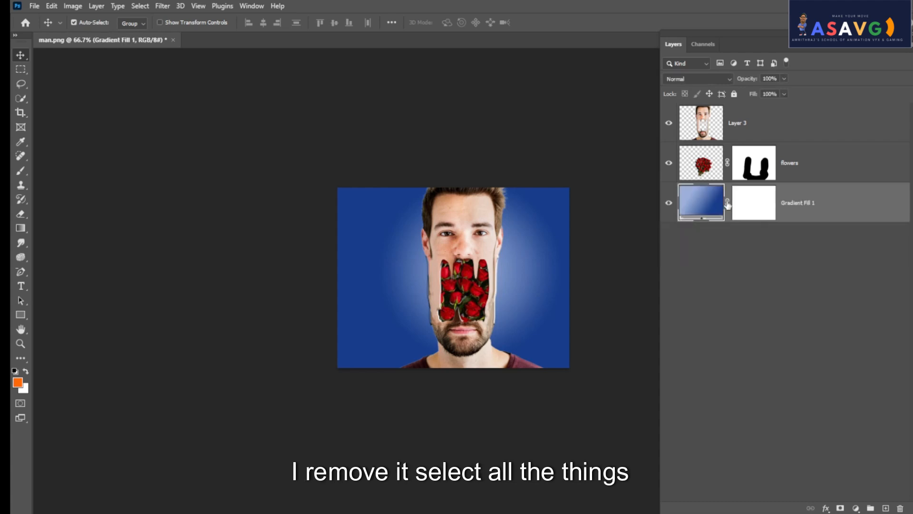
Merge the flowers layer with Gradient Fill 1.
{"action": "left_click", "coordinate": [707, 146]}
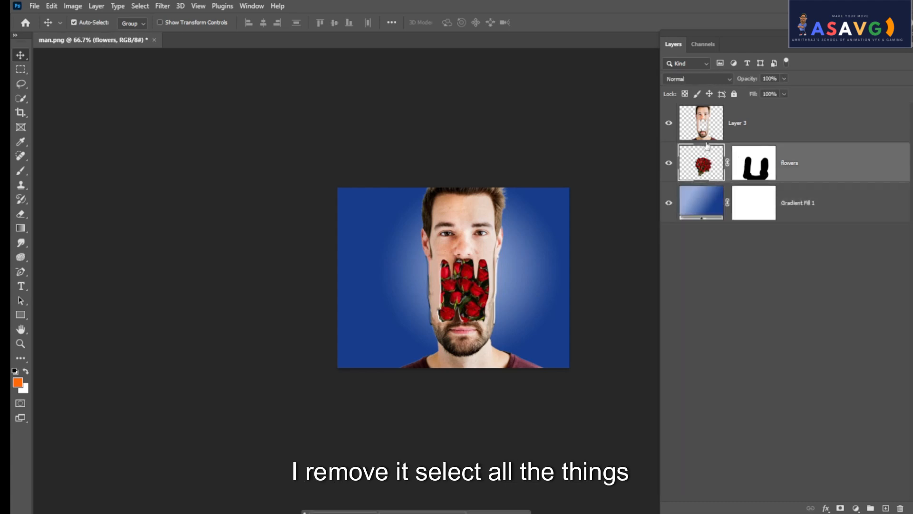
{"action": "left_click", "coordinate": [715, 201], "text": "shift"}
{"action": "key", "text": "ctrl+e"}
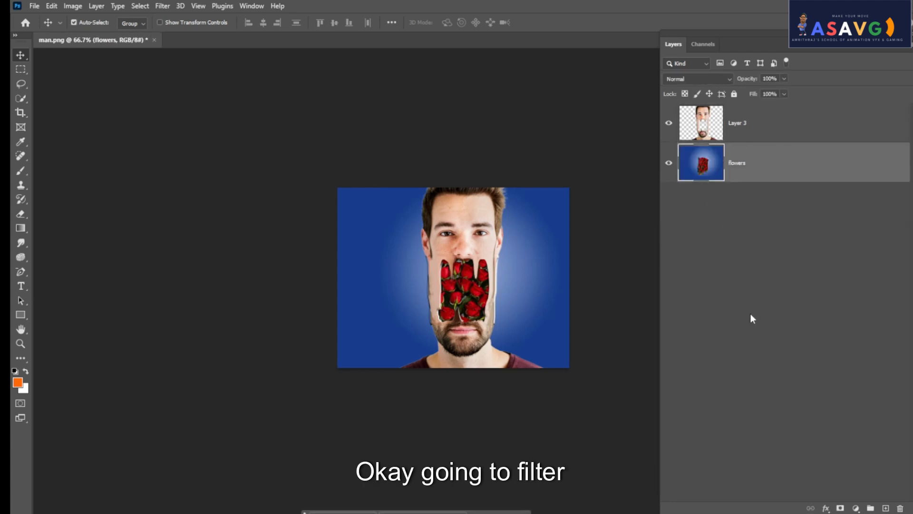
Apply a Camera Raw Filter to the merged flowers layer with temperature +16 and adjusted exposure and highlights.
{"action": "left_click", "coordinate": [164, 7]}
{"action": "left_click", "coordinate": [205, 88]}
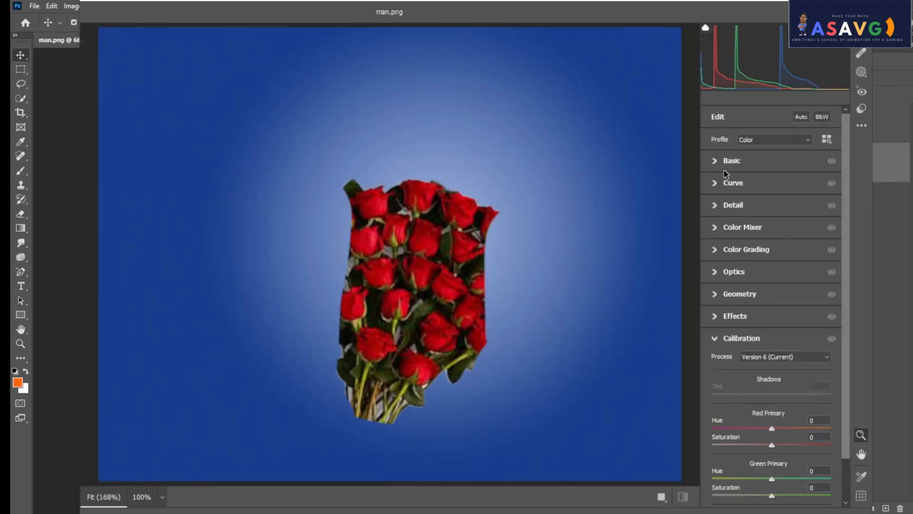
{"action": "left_click", "coordinate": [726, 164]}
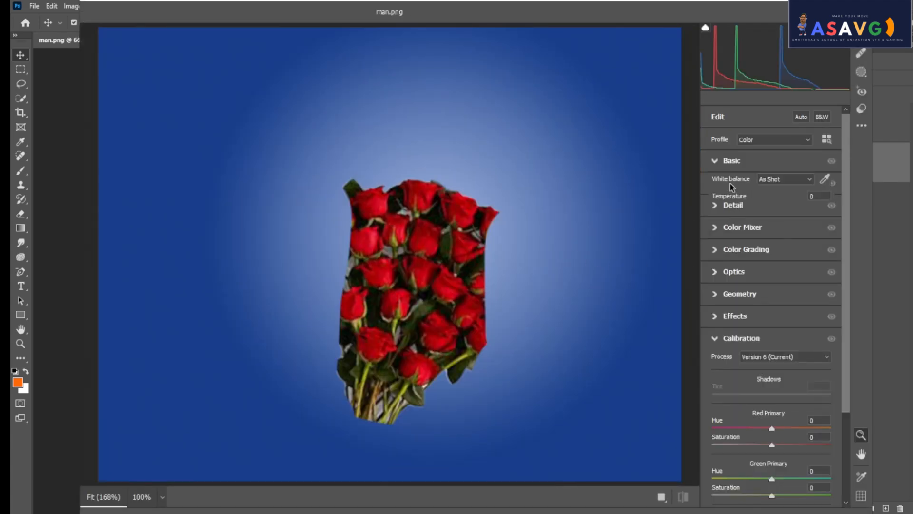
{"action": "mouse_move", "coordinate": [774, 204]}
{"action": "left_mouse_down"}
{"action": "mouse_move", "coordinate": [791, 205]}
{"action": "mouse_move", "coordinate": [781, 206]}
{"action": "left_mouse_up"}
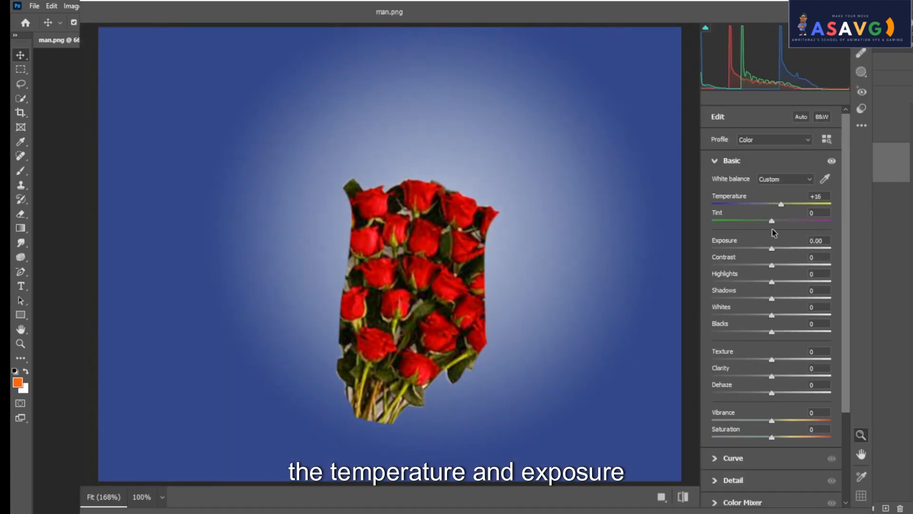
{"action": "mouse_move", "coordinate": [775, 251]}
{"action": "left_mouse_down"}
{"action": "mouse_move", "coordinate": [789, 249]}
{"action": "mouse_move", "coordinate": [780, 250]}
{"action": "left_mouse_up"}
{"action": "left_click_drag", "start_coordinate": [773, 283], "coordinate": [793, 299]}
{"action": "key", "text": "Return"}
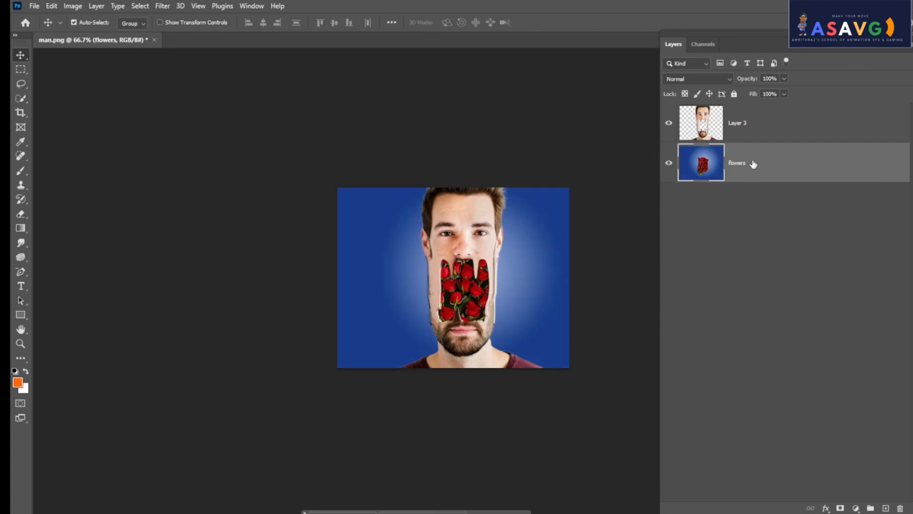
Merge Layer 3 with the flowers layer and add a Color Lookup adjustment layer above the result.
{"action": "left_click", "coordinate": [758, 133], "text": "shift"}
{"action": "key", "text": "ctrl+e"}
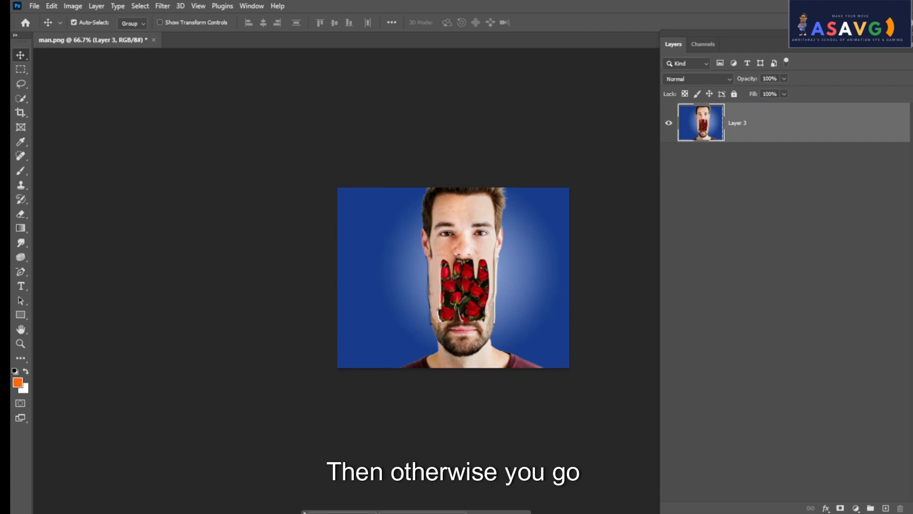
{"action": "left_click", "coordinate": [855, 508]}
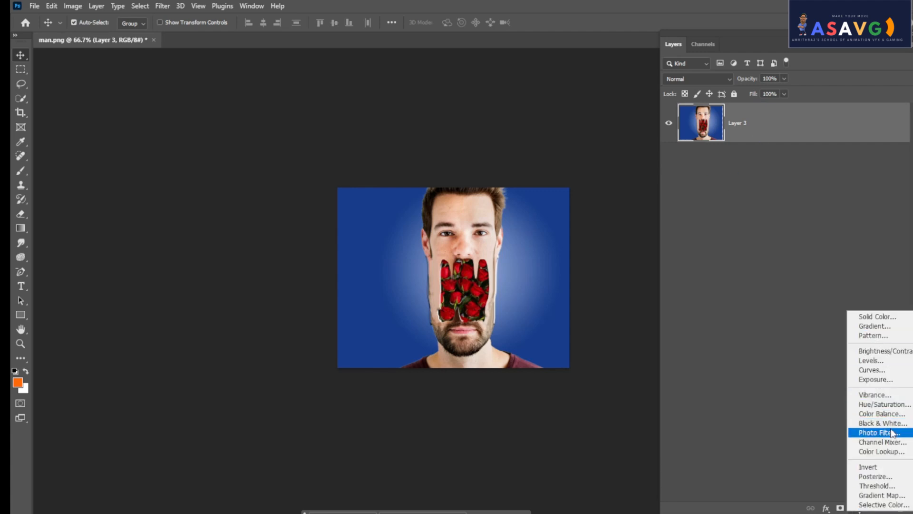
{"action": "left_click", "coordinate": [892, 454]}
Try several 3DLUT looks on the Color Lookup layer, including Fuji ETERNA 250D Kodak 2395, HorrorBlue, Moonlight and 2Strip.
{"action": "left_click", "coordinate": [180, 122]}
{"action": "left_click", "coordinate": [143, 242]}
{"action": "left_click", "coordinate": [145, 123]}
{"action": "left_click", "coordinate": [155, 293]}
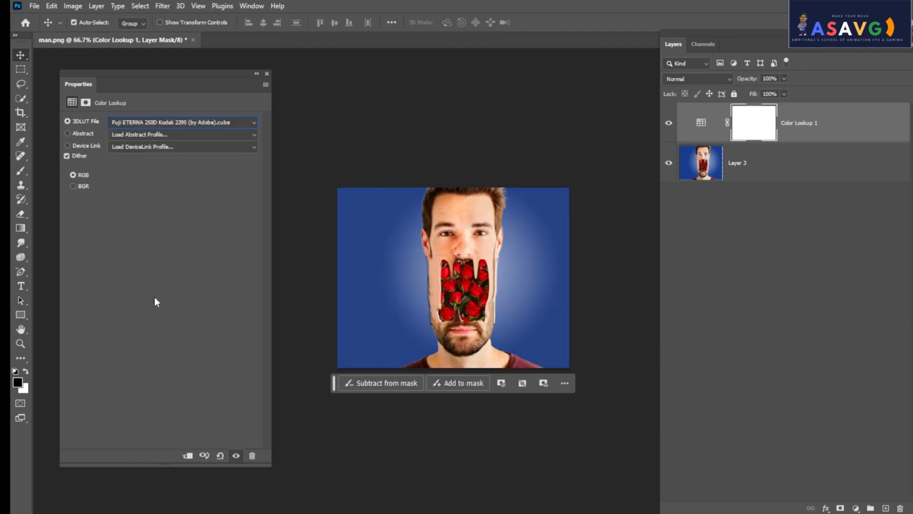
{"action": "left_click", "coordinate": [160, 124]}
{"action": "left_click", "coordinate": [162, 347]}
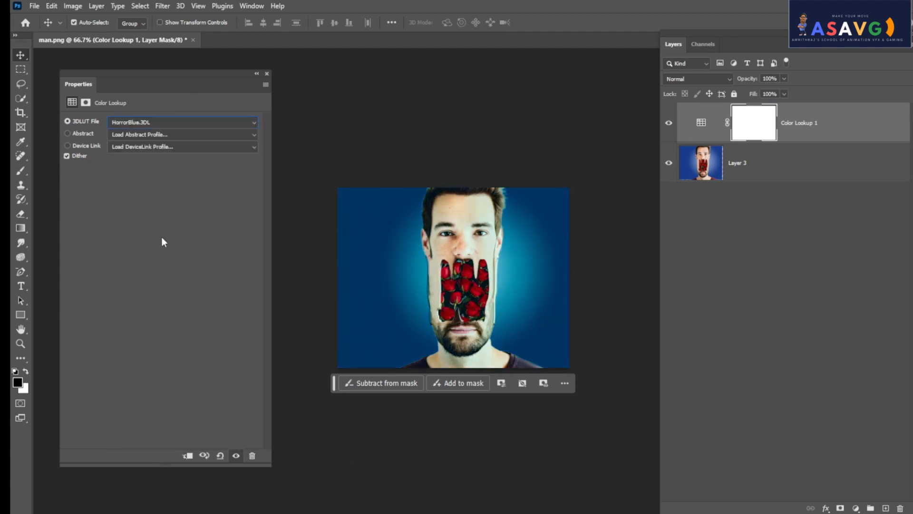
{"action": "left_click", "coordinate": [149, 126]}
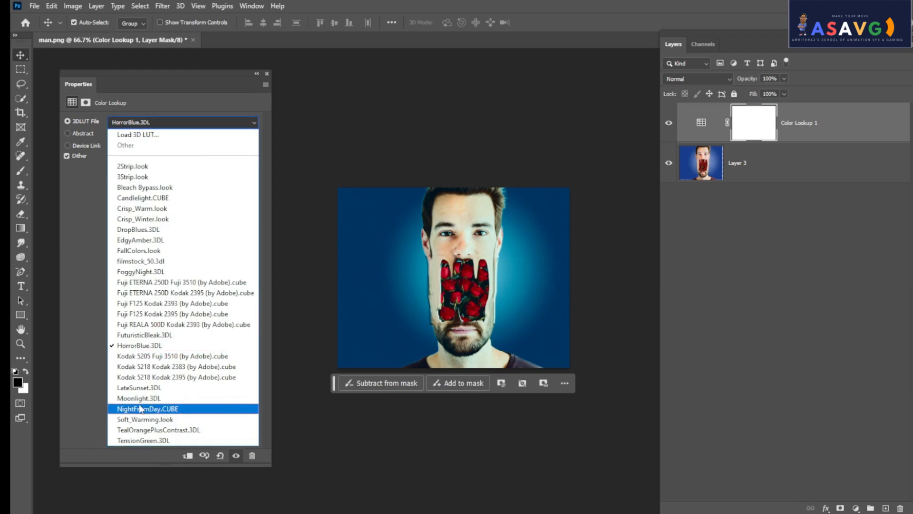
{"action": "left_click", "coordinate": [140, 398]}
{"action": "left_click", "coordinate": [141, 124]}
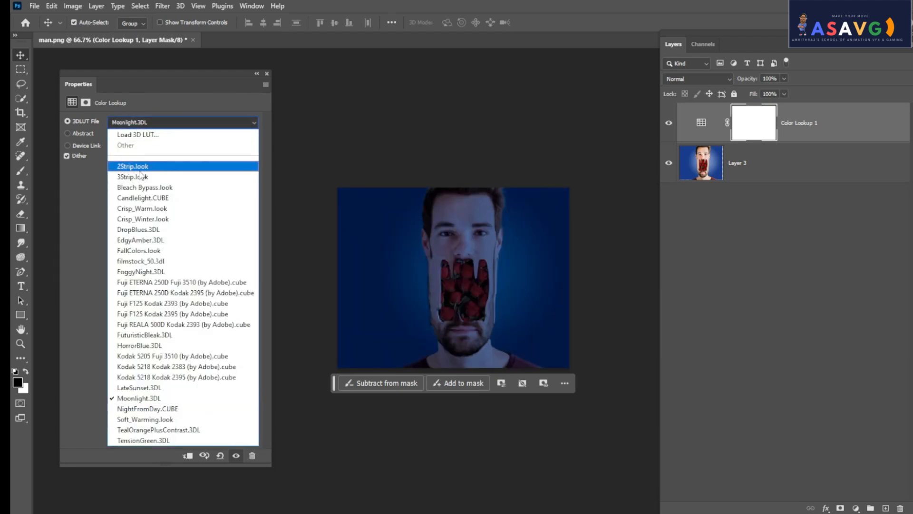
{"action": "left_click", "coordinate": [133, 166]}
Set the Color Lookup layer's 3DLUT file to Candlelight.CUBE and close its properties.
{"action": "left_click", "coordinate": [149, 126]}
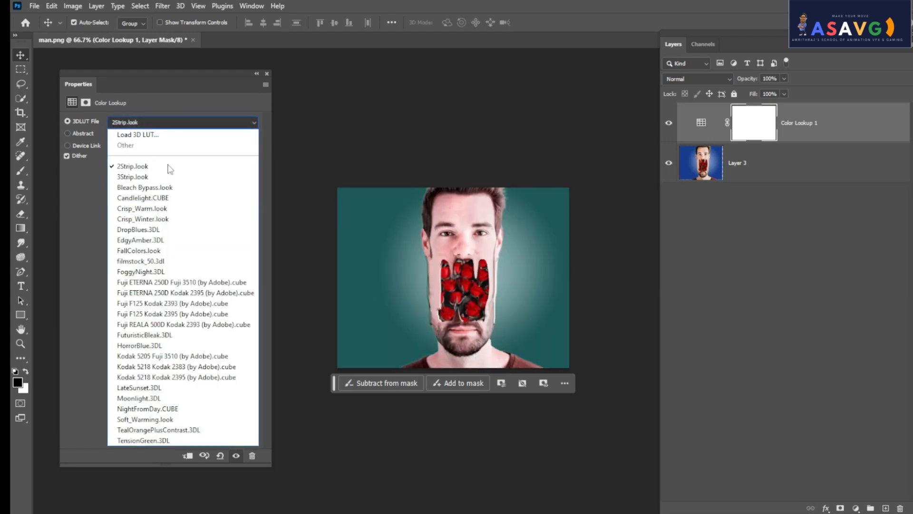
{"action": "left_click", "coordinate": [156, 197]}
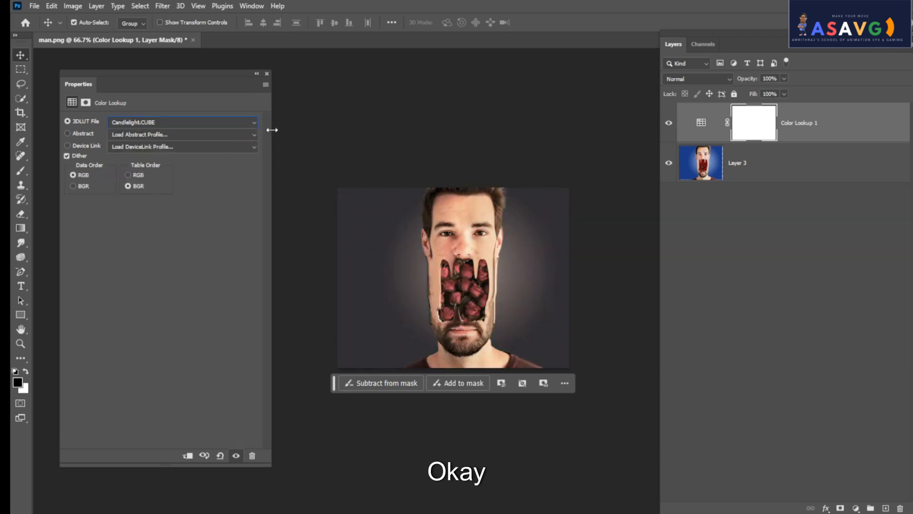
{"action": "left_click", "coordinate": [266, 73]}
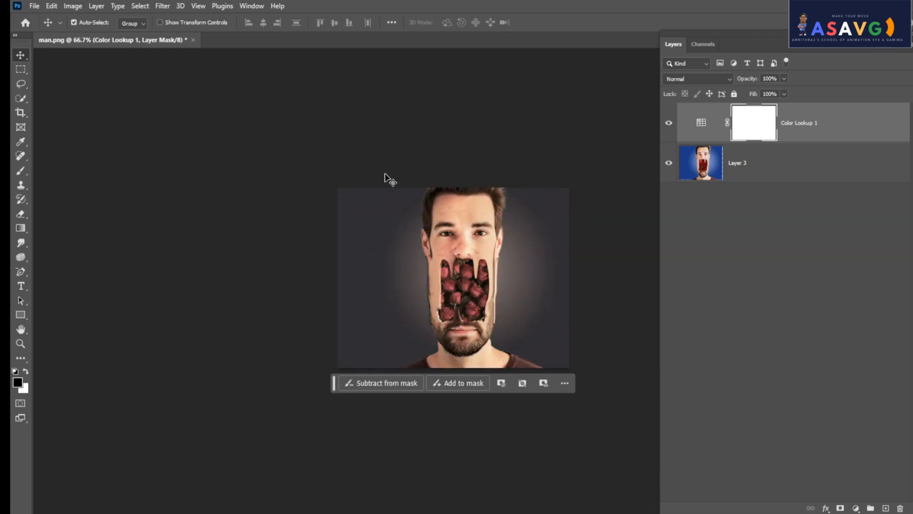
Inspect the graded portrait up close, then select Layer 3 and activate the Elliptical Marquee tool.
{"action": "key", "text": "ctrl+plus"}
{"action": "key", "text": "ctrl+plus"}
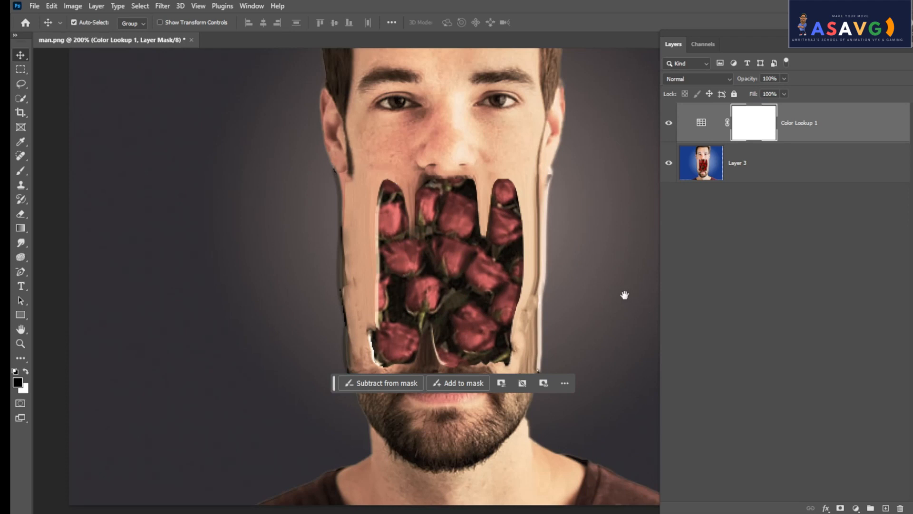
{"action": "left_click_drag", "start_coordinate": [625, 295], "coordinate": [604, 387]}
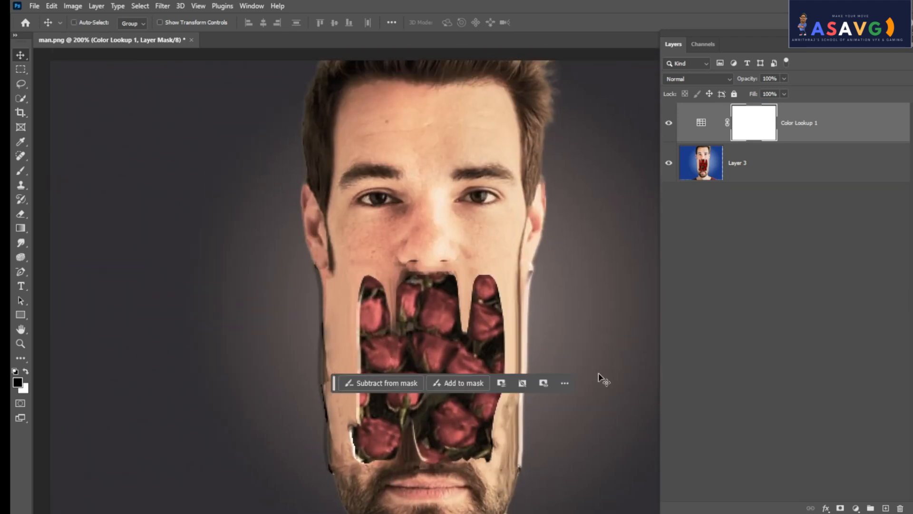
{"action": "key", "text": "ctrl+minus"}
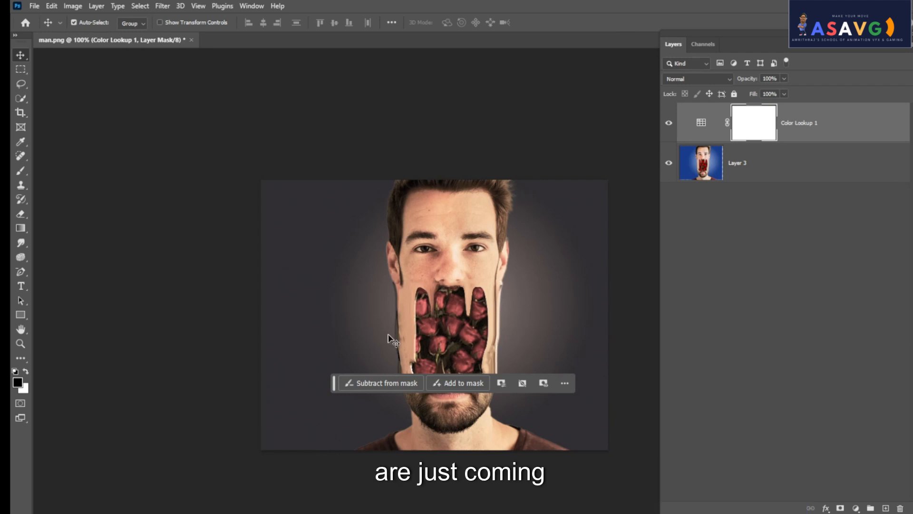
{"action": "key", "text": "ctrl+plus"}
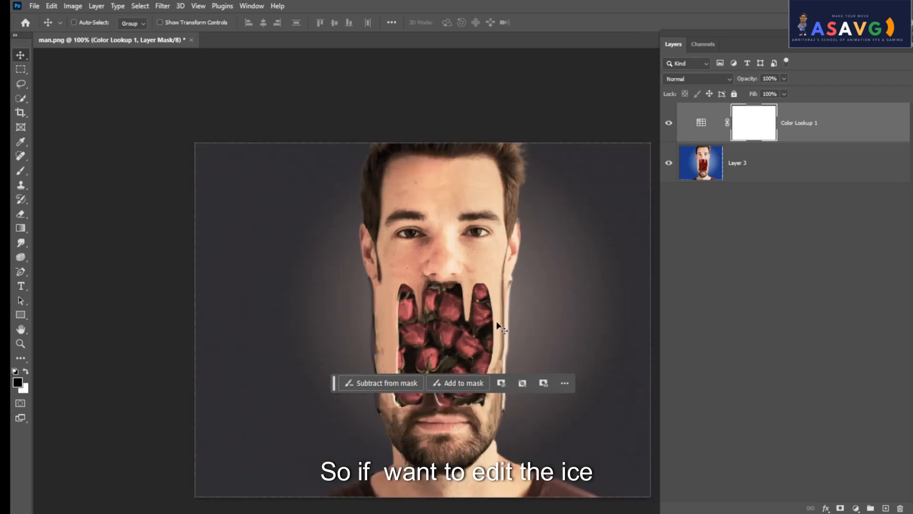
{"action": "left_click_drag", "start_coordinate": [394, 190], "coordinate": [420, 226]}
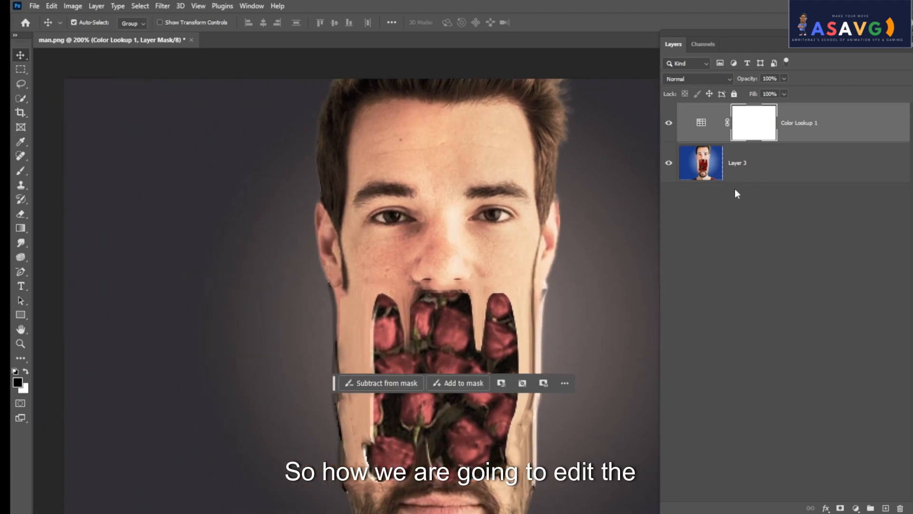
{"action": "left_click", "coordinate": [741, 168]}
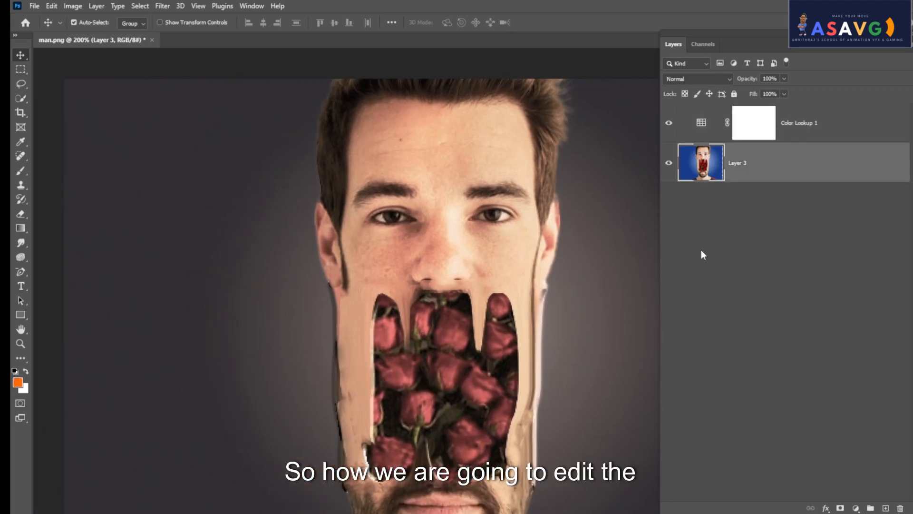
{"action": "right_click", "coordinate": [19, 68]}
{"action": "left_click", "coordinate": [47, 77]}
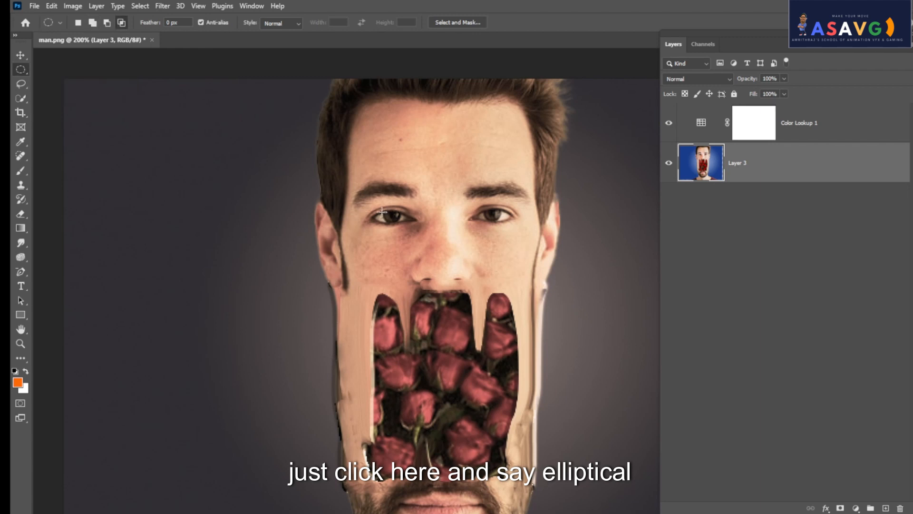
Try selecting both irises with elliptical marquees, clearing the imprecise selections.
{"action": "left_click_drag", "start_coordinate": [382, 211], "coordinate": [400, 224]}
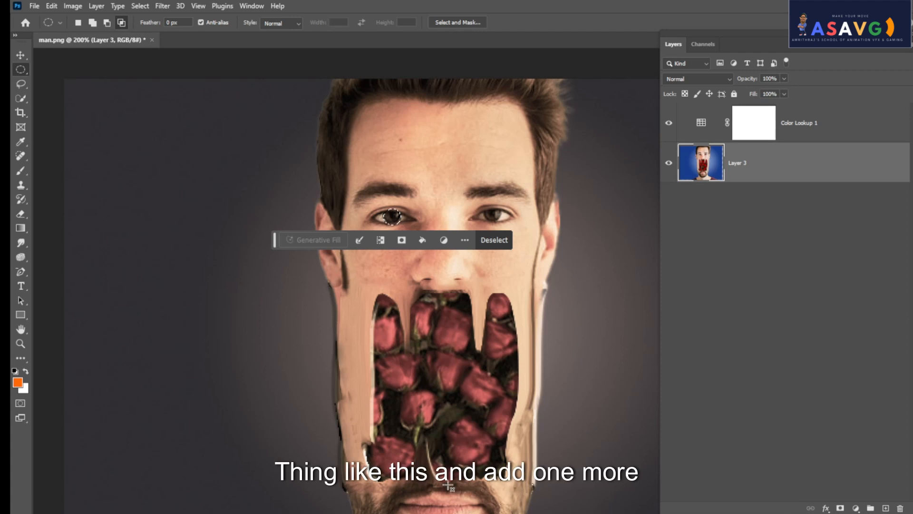
{"action": "left_click_drag", "start_coordinate": [379, 388], "coordinate": [339, 404]}
{"action": "left_click_drag", "start_coordinate": [445, 224], "coordinate": [461, 235]}
{"action": "left_click", "coordinate": [428, 213]}
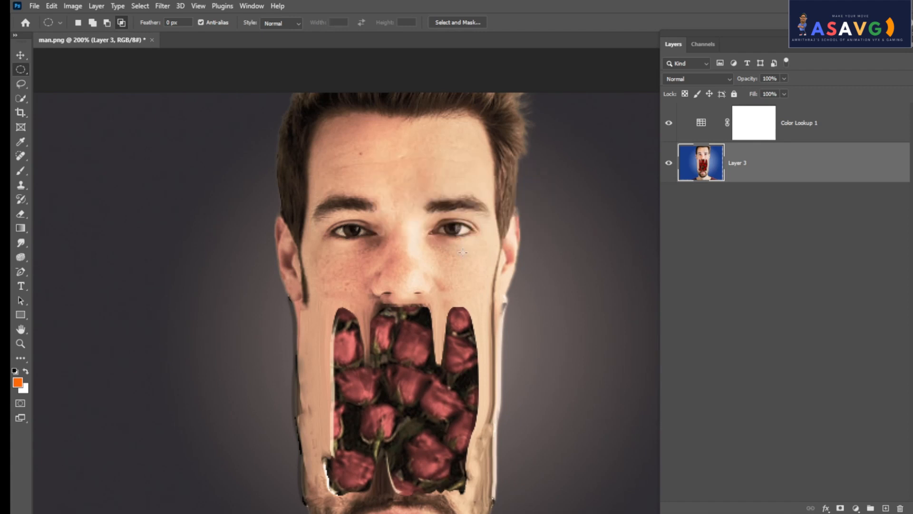
{"action": "left_click_drag", "start_coordinate": [446, 222], "coordinate": [462, 236]}
{"action": "left_click_drag", "start_coordinate": [345, 224], "coordinate": [367, 238]}
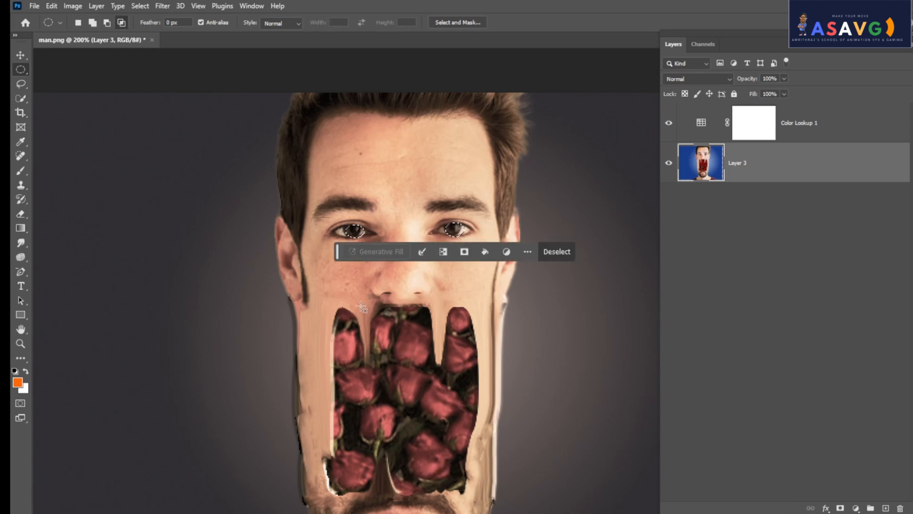
{"action": "key", "text": "ctrl+plus"}
{"action": "key", "text": "ctrl+plus"}
{"action": "left_click_drag", "start_coordinate": [334, 267], "coordinate": [357, 318]}
{"action": "key", "text": "ctrl+d"}
Select both irises on Layer 3 with elliptical marquees, copy them to a new layer and check it in isolation.
{"action": "left_click_drag", "start_coordinate": [244, 220], "coordinate": [281, 248]}
{"action": "left_click_drag", "start_coordinate": [447, 217], "coordinate": [481, 244]}
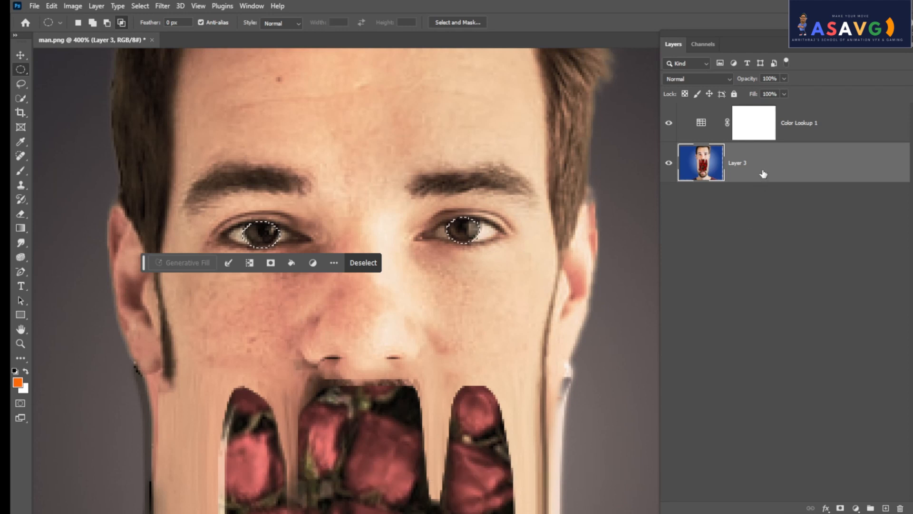
{"action": "key", "text": "ctrl+j"}
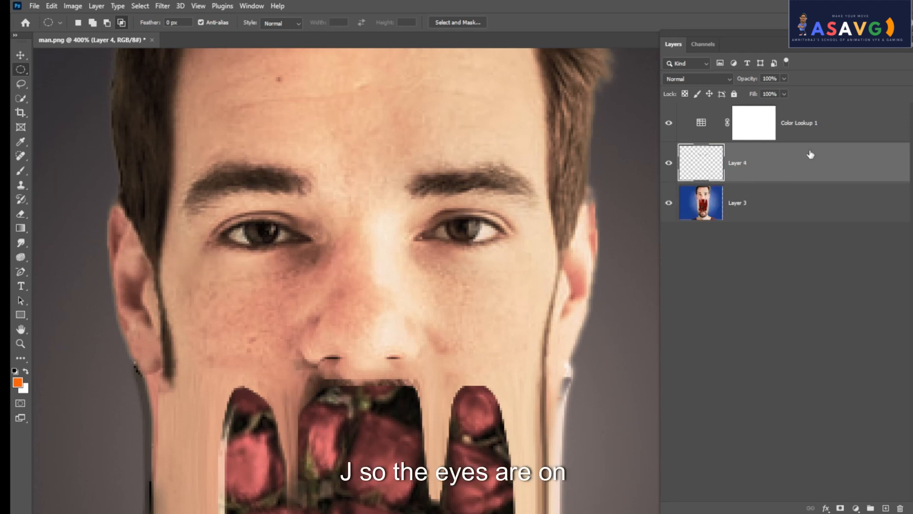
{"action": "left_click", "coordinate": [668, 203]}
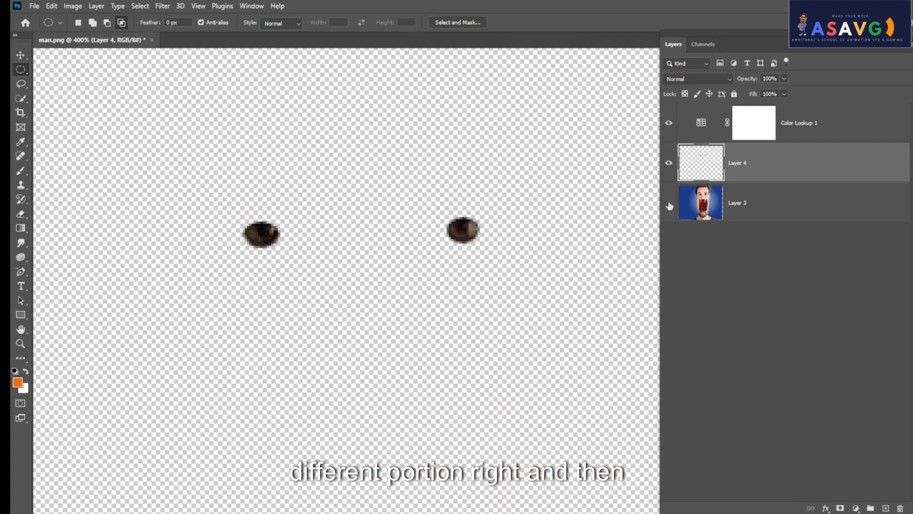
{"action": "left_click", "coordinate": [668, 204]}
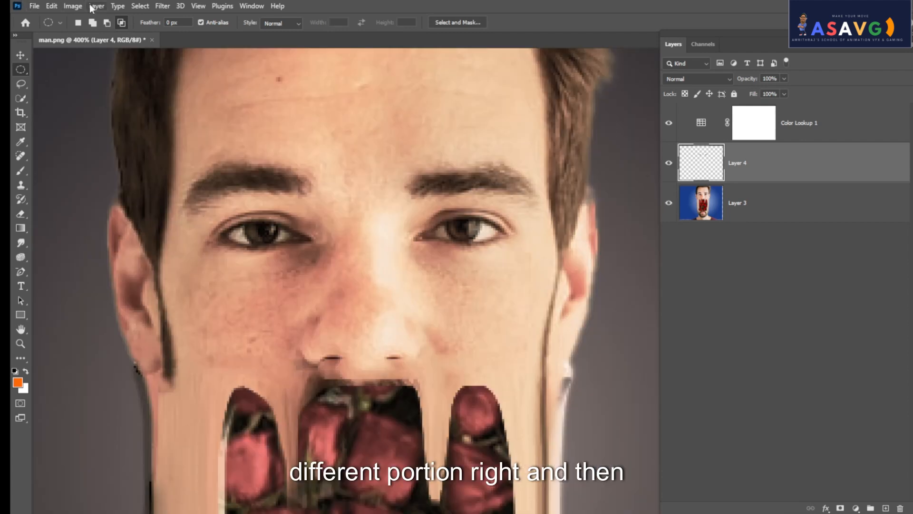
{"action": "left_click", "coordinate": [73, 5]}
{"action": "mouse_move", "coordinate": [88, 37]}
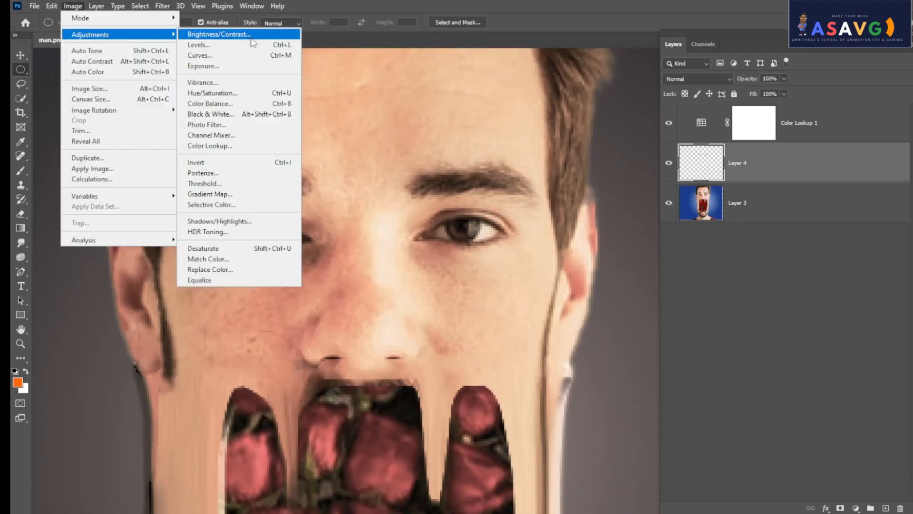
{"action": "left_click", "coordinate": [214, 93]}
{"action": "left_click_drag", "start_coordinate": [671, 133], "coordinate": [620, 132]}
{"action": "left_click_drag", "start_coordinate": [686, 190], "coordinate": [606, 161]}
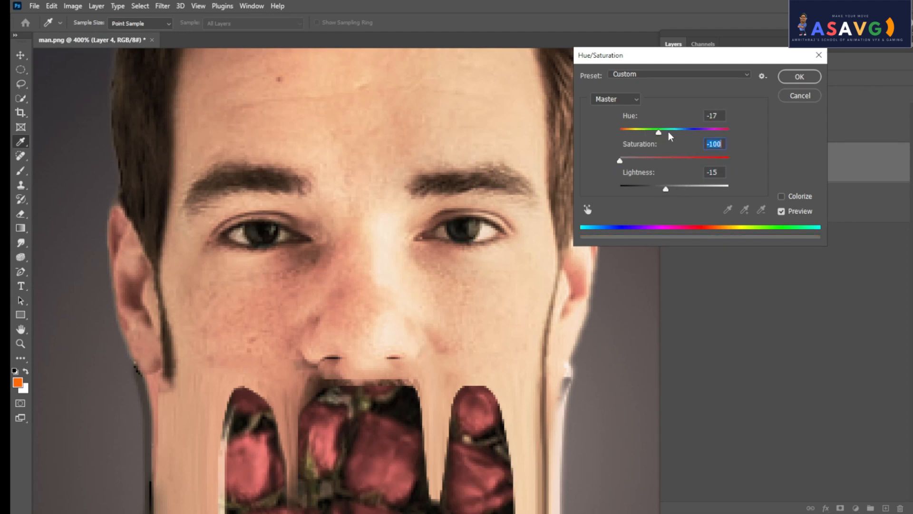
{"action": "left_click_drag", "start_coordinate": [707, 131], "coordinate": [650, 132]}
{"action": "left_click", "coordinate": [812, 97]}
{"action": "key", "text": "ctrl+z"}
{"action": "key", "text": "ctrl+z"}
{"action": "key", "text": "ctrl+z"}
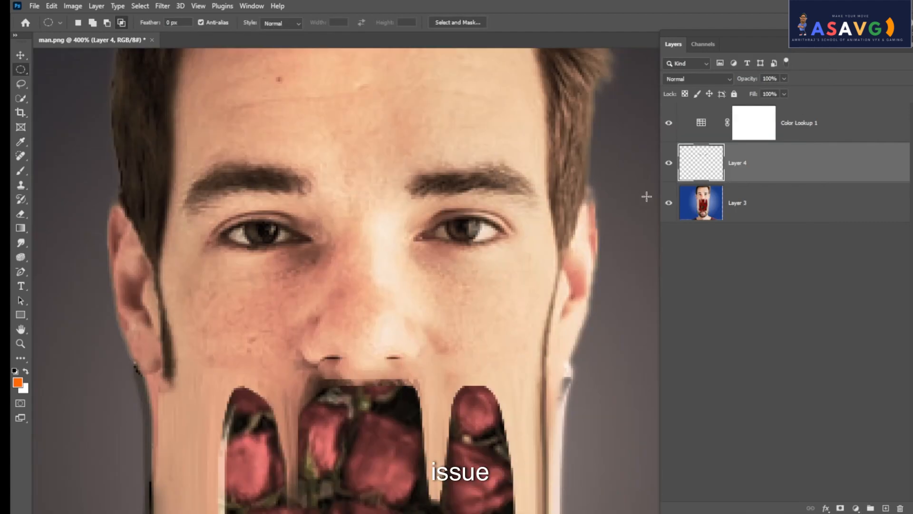
Move Layer 4 above Color Lookup 1 and add a Hue/Saturation adjustment layer clipped to it.
{"action": "left_click", "coordinate": [715, 134]}
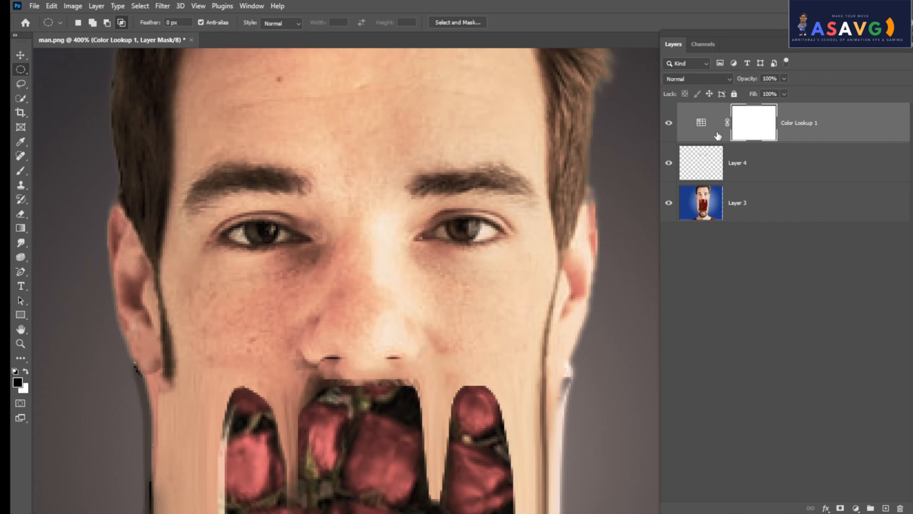
{"action": "left_click", "coordinate": [742, 180]}
{"action": "left_click_drag", "start_coordinate": [738, 177], "coordinate": [717, 146]}
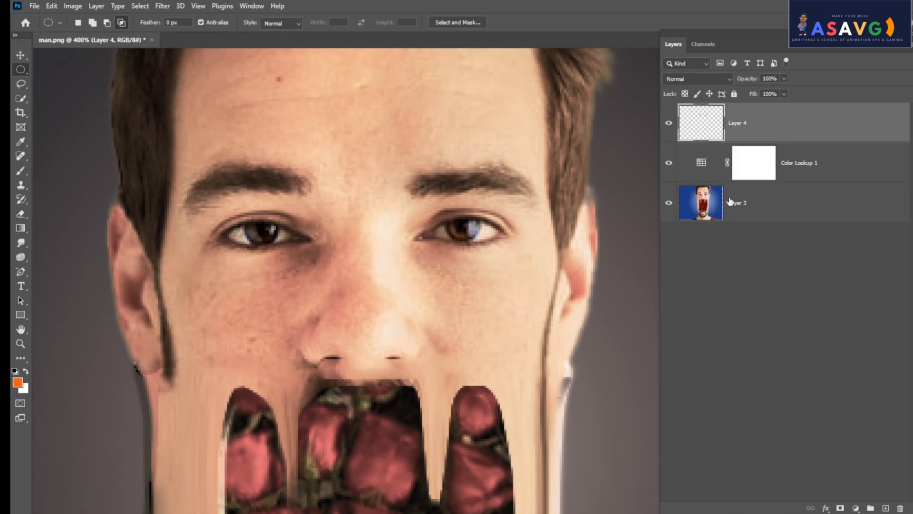
{"action": "left_click", "coordinate": [855, 507]}
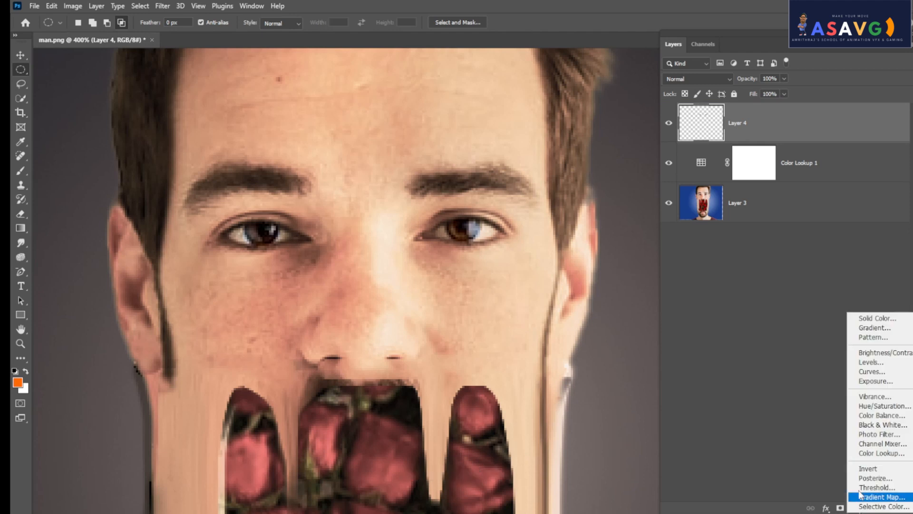
{"action": "left_click", "coordinate": [897, 408]}
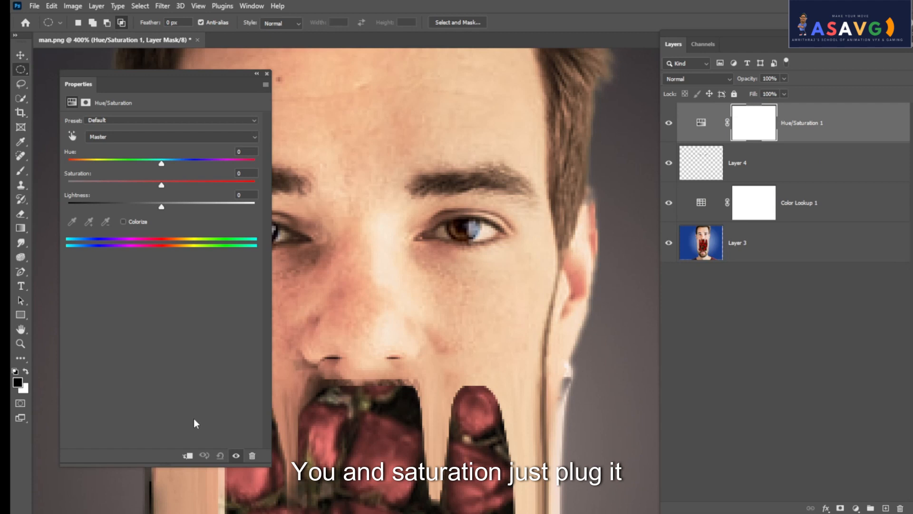
{"action": "left_click", "coordinate": [189, 455]}
Colorize the irises green in the Hue/Saturation properties with lightness +20, and close the properties.
{"action": "left_click_drag", "start_coordinate": [164, 93], "coordinate": [802, 174]}
{"action": "left_click_drag", "start_coordinate": [802, 245], "coordinate": [821, 285]}
{"action": "mouse_move", "coordinate": [820, 246]}
{"action": "left_mouse_down"}
{"action": "mouse_move", "coordinate": [796, 244]}
{"action": "mouse_move", "coordinate": [837, 242]}
{"action": "left_mouse_up"}
{"action": "mouse_move", "coordinate": [823, 289]}
{"action": "left_mouse_down"}
{"action": "mouse_move", "coordinate": [831, 287]}
{"action": "mouse_move", "coordinate": [820, 286]}
{"action": "left_mouse_up"}
{"action": "left_click_drag", "start_coordinate": [837, 246], "coordinate": [880, 244]}
{"action": "left_click", "coordinate": [766, 302]}
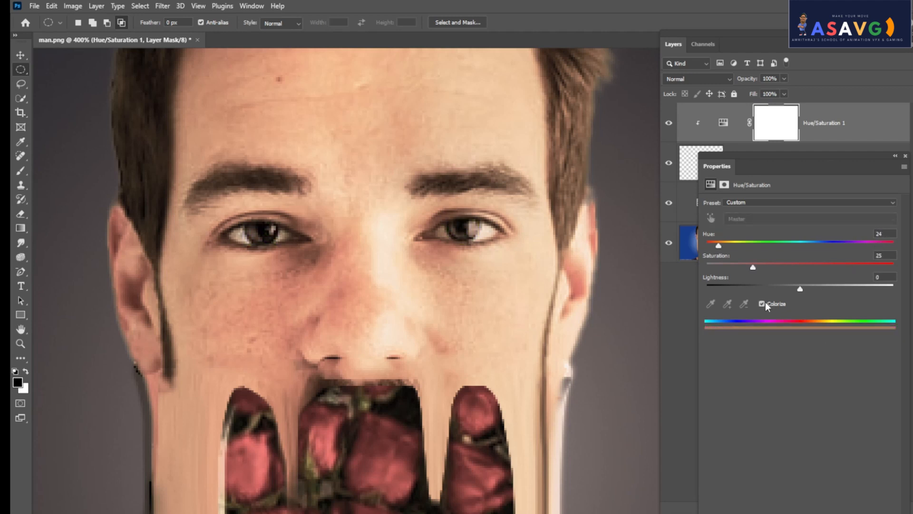
{"action": "left_click_drag", "start_coordinate": [797, 290], "coordinate": [819, 288]}
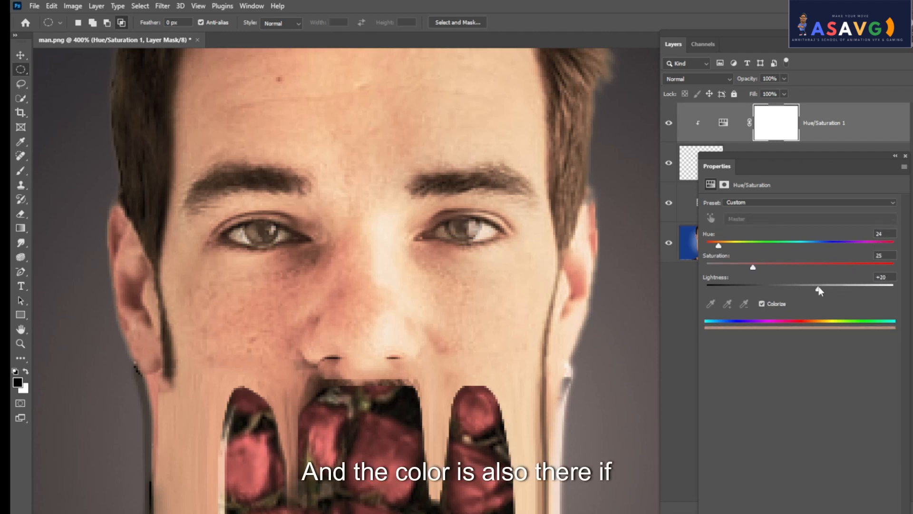
{"action": "left_click_drag", "start_coordinate": [717, 244], "coordinate": [786, 244]}
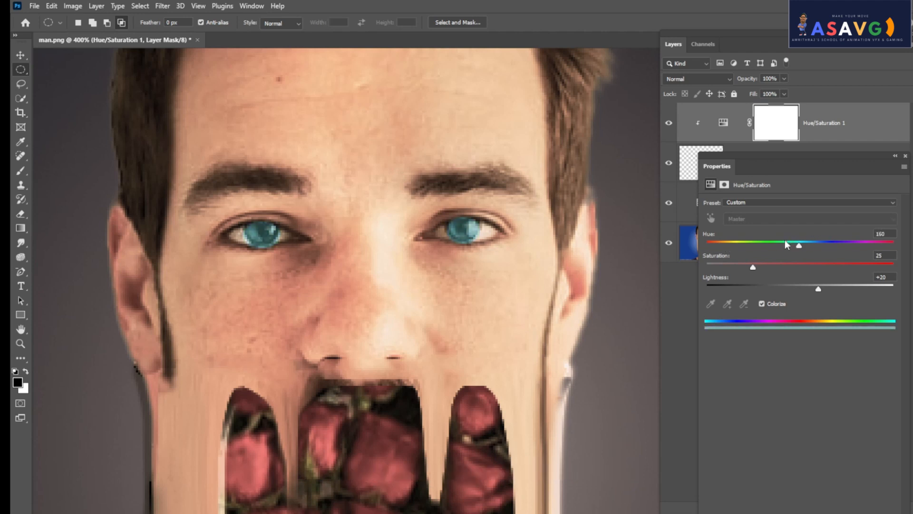
{"action": "left_click", "coordinate": [905, 156]}
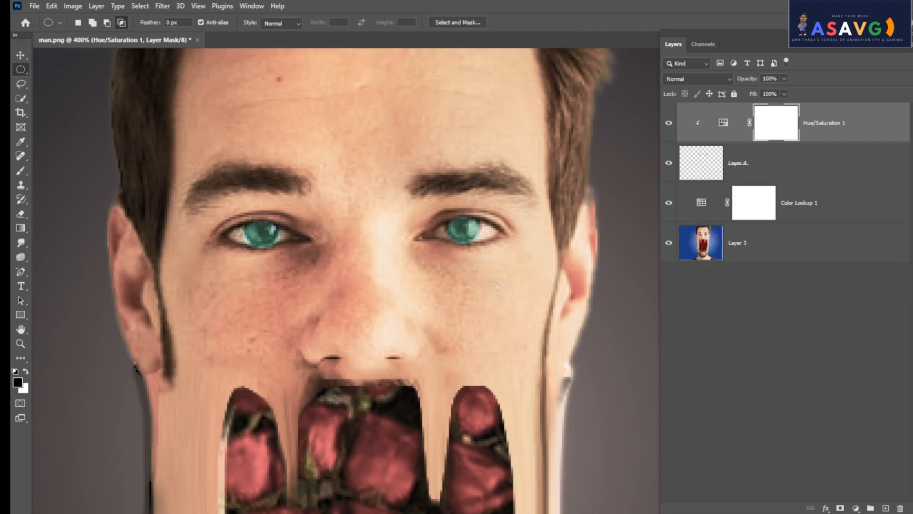
Inspect the recoloured eyes up close and within the whole portrait.
{"action": "scroll", "coordinate": [470, 295], "scroll_direction": "up", "scroll_amount": 2}
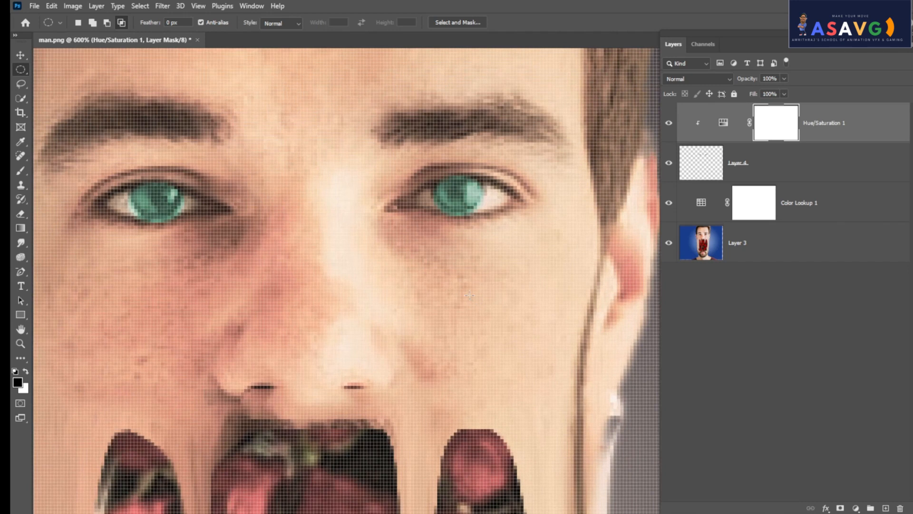
{"action": "scroll", "coordinate": [469, 294], "scroll_direction": "down", "scroll_amount": 7}
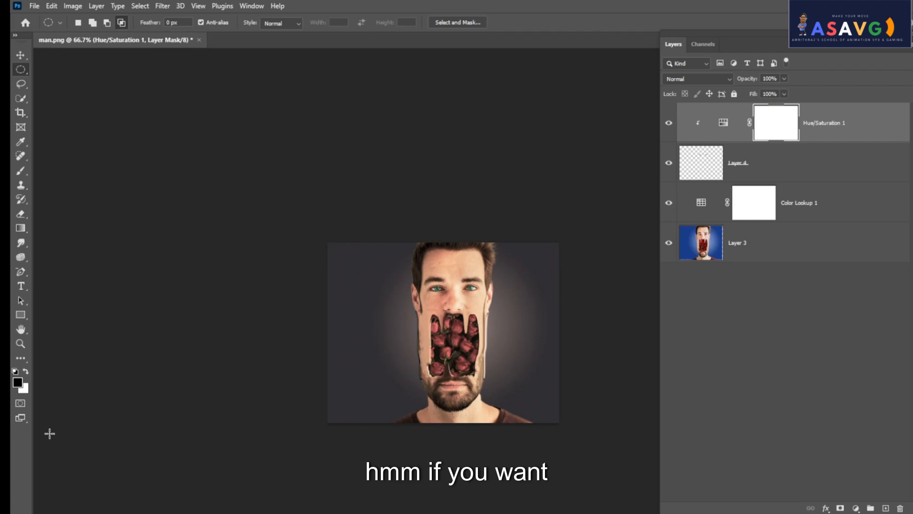
{"action": "key", "text": "ctrl+plus"}
{"action": "key", "text": "ctrl+plus"}
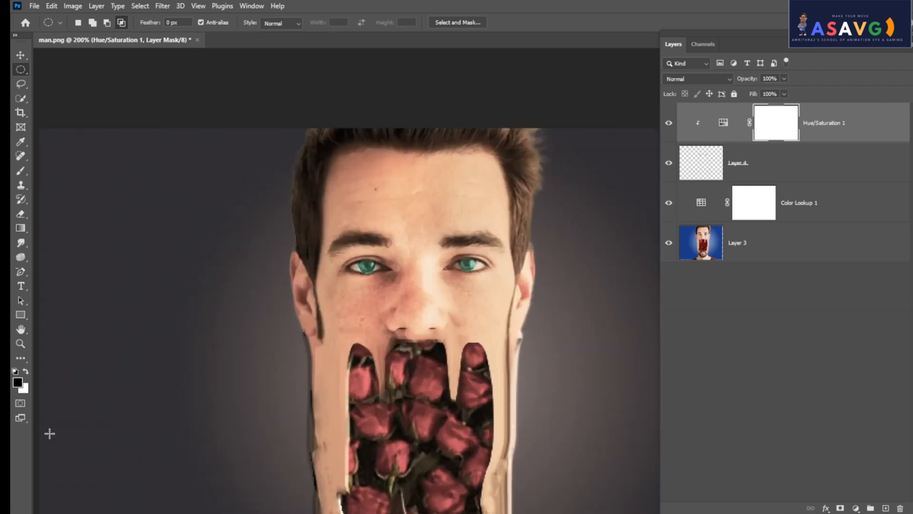
{"action": "left_click_drag", "start_coordinate": [423, 384], "coordinate": [404, 270]}
{"action": "left_click_drag", "start_coordinate": [333, 240], "coordinate": [333, 279]}
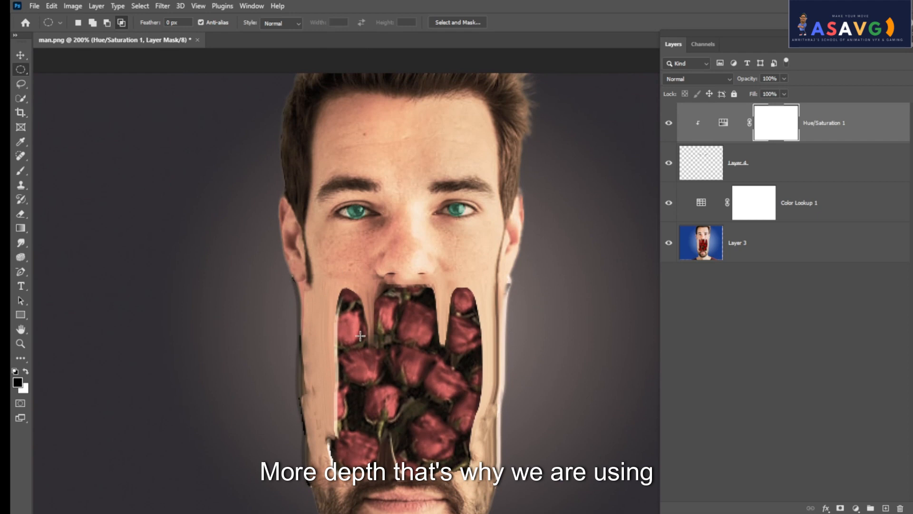
{"action": "left_click_drag", "start_coordinate": [379, 357], "coordinate": [373, 321]}
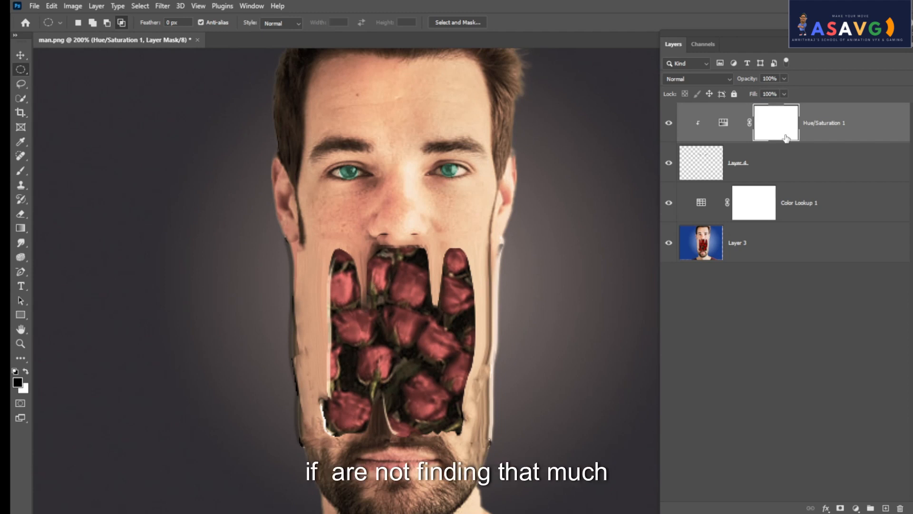
Add a new layer above Layer 3 and set the Brush tool's foreground colour to near-black 150f0c, sampled from the rose opening.
{"action": "left_click", "coordinate": [783, 241]}
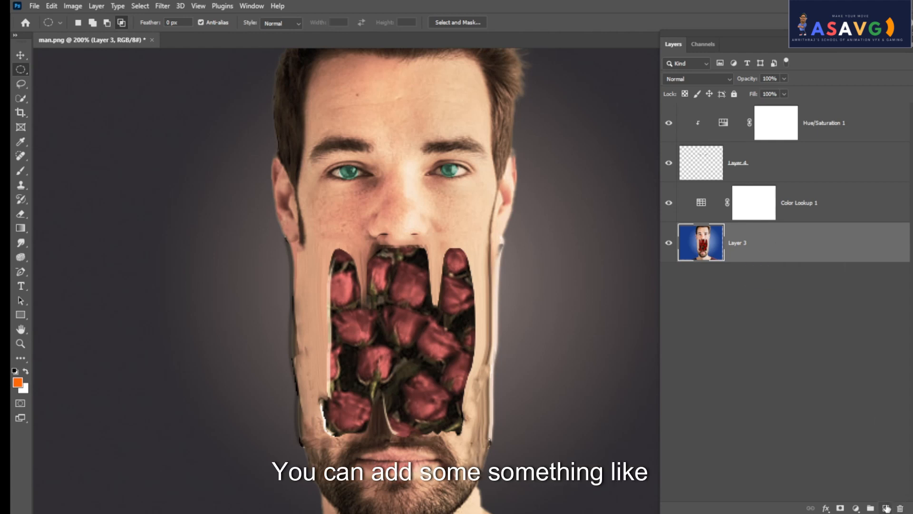
{"action": "left_click", "coordinate": [885, 508]}
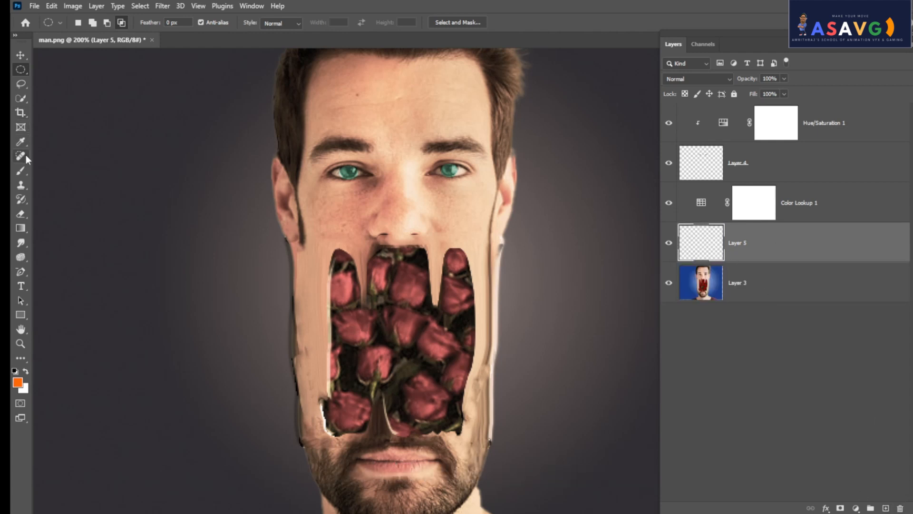
{"action": "left_click", "coordinate": [22, 171]}
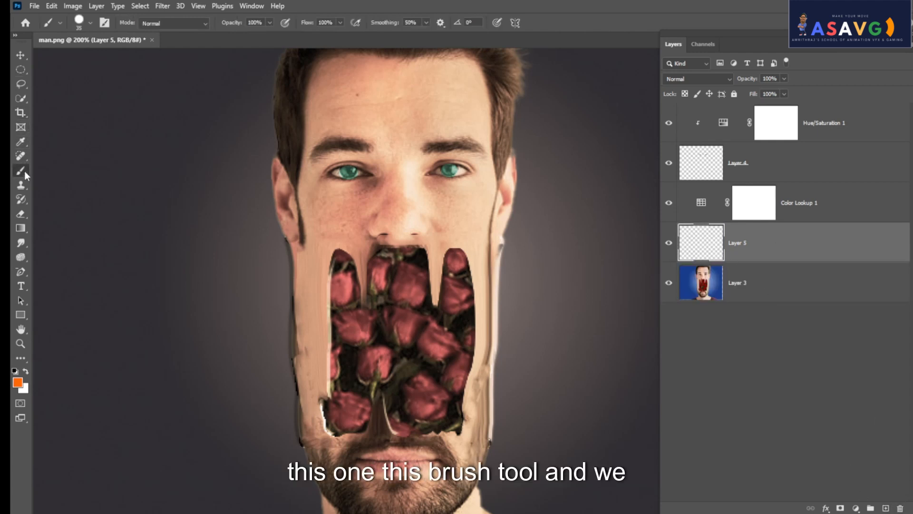
{"action": "left_click", "coordinate": [19, 385]}
{"action": "left_click", "coordinate": [418, 254]}
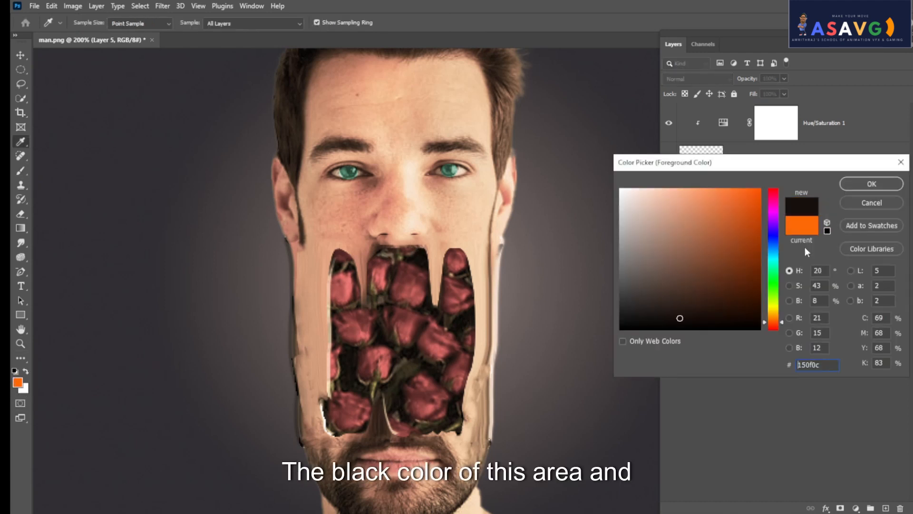
{"action": "left_click", "coordinate": [868, 185]}
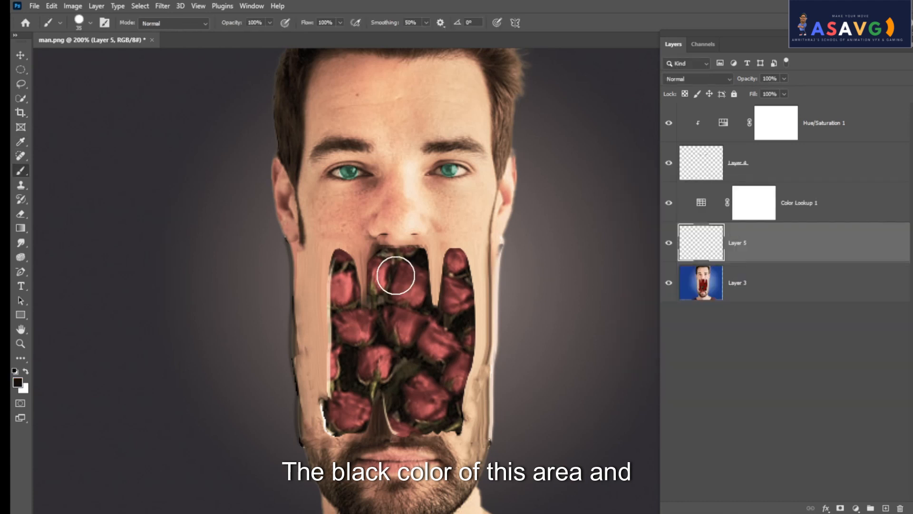
Choose the Soft Round brush, flatten its tip and paint dark shading along the upper edge of the rose opening.
{"action": "left_click", "coordinate": [90, 23]}
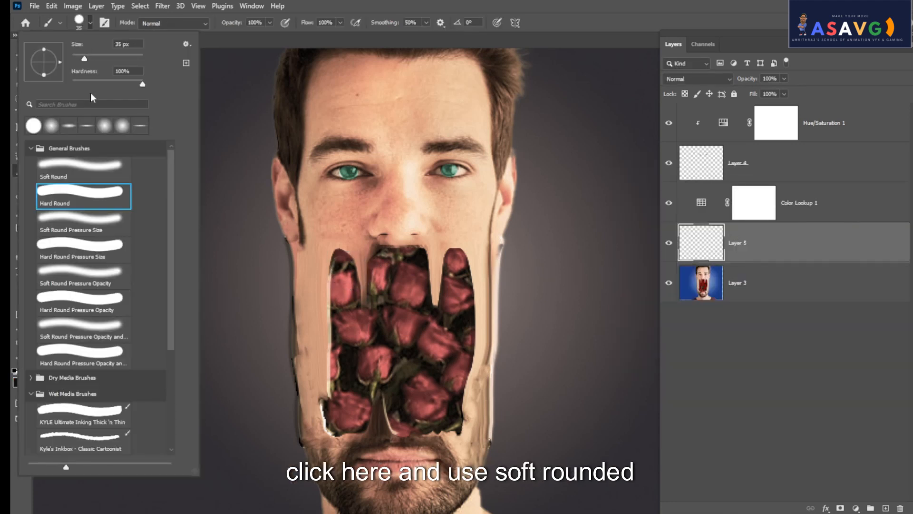
{"action": "left_click", "coordinate": [66, 180]}
{"action": "left_click_drag", "start_coordinate": [47, 58], "coordinate": [47, 60]}
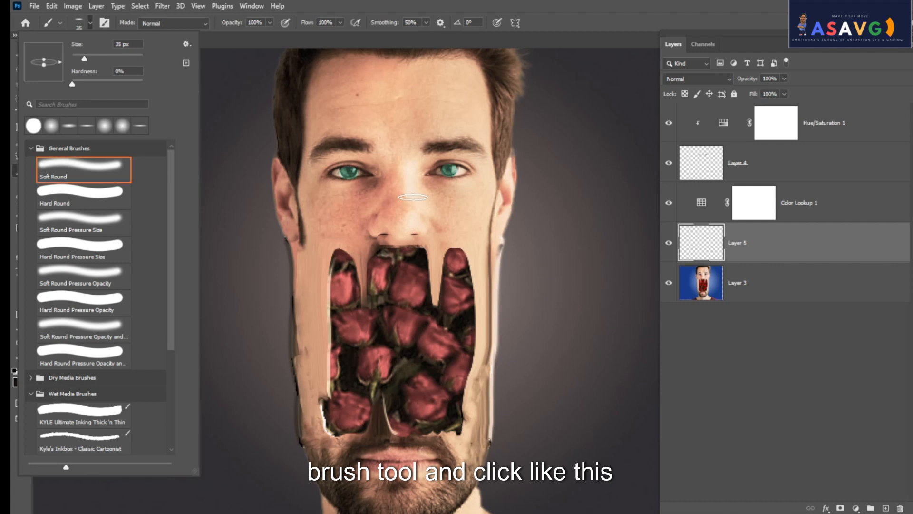
{"action": "mouse_move", "coordinate": [391, 265]}
{"action": "left_mouse_down"}
{"action": "mouse_move", "coordinate": [394, 258]}
{"action": "mouse_move", "coordinate": [466, 275]}
{"action": "mouse_move", "coordinate": [458, 253]}
{"action": "mouse_move", "coordinate": [452, 289]}
{"action": "mouse_move", "coordinate": [357, 271]}
{"action": "mouse_move", "coordinate": [401, 262]}
{"action": "left_mouse_up"}
{"action": "key", "text": "ctrl+z"}
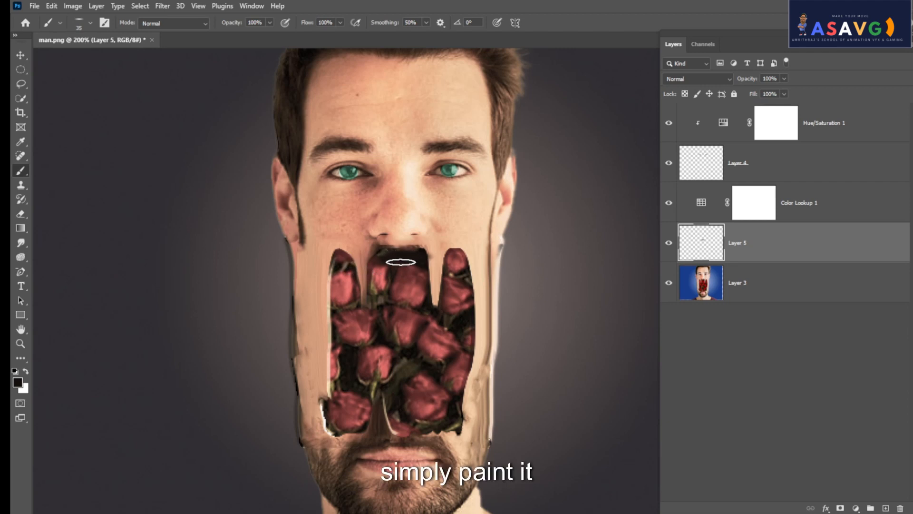
{"action": "left_click_drag", "start_coordinate": [342, 264], "coordinate": [346, 259]}
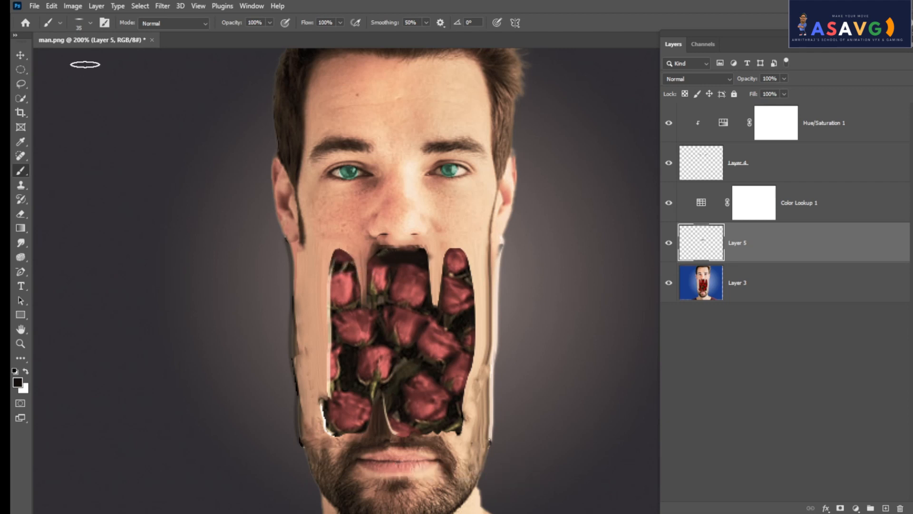
Make the brush tip rounder and paint dark shading around the edges of the rose opening on Layer 5.
{"action": "left_click", "coordinate": [89, 22]}
{"action": "left_click_drag", "start_coordinate": [46, 77], "coordinate": [46, 80]}
{"action": "mouse_move", "coordinate": [343, 281]}
{"action": "left_mouse_down"}
{"action": "mouse_move", "coordinate": [343, 266]}
{"action": "mouse_move", "coordinate": [357, 285]}
{"action": "mouse_move", "coordinate": [341, 257]}
{"action": "left_mouse_up"}
{"action": "mouse_move", "coordinate": [458, 271]}
{"action": "left_mouse_down"}
{"action": "mouse_move", "coordinate": [464, 322]}
{"action": "mouse_move", "coordinate": [469, 306]}
{"action": "mouse_move", "coordinate": [463, 295]}
{"action": "mouse_move", "coordinate": [465, 393]}
{"action": "mouse_move", "coordinate": [454, 429]}
{"action": "mouse_move", "coordinate": [423, 458]}
{"action": "mouse_move", "coordinate": [465, 439]}
{"action": "mouse_move", "coordinate": [384, 421]}
{"action": "mouse_move", "coordinate": [375, 394]}
{"action": "mouse_move", "coordinate": [353, 427]}
{"action": "mouse_move", "coordinate": [329, 413]}
{"action": "mouse_move", "coordinate": [341, 377]}
{"action": "mouse_move", "coordinate": [343, 244]}
{"action": "left_mouse_up"}
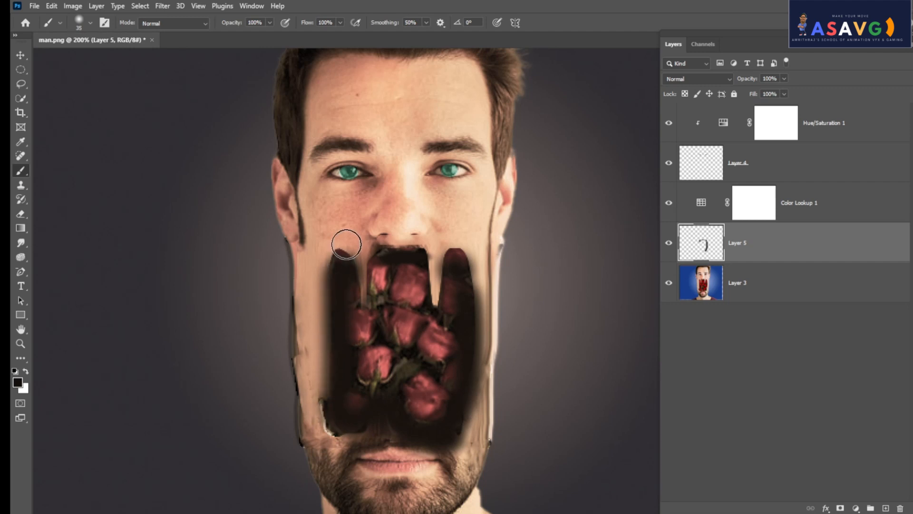
Soften the painted shading on Layer 5 with a Gaussian Blur.
{"action": "left_click", "coordinate": [172, 5]}
{"action": "mouse_move", "coordinate": [228, 147]}
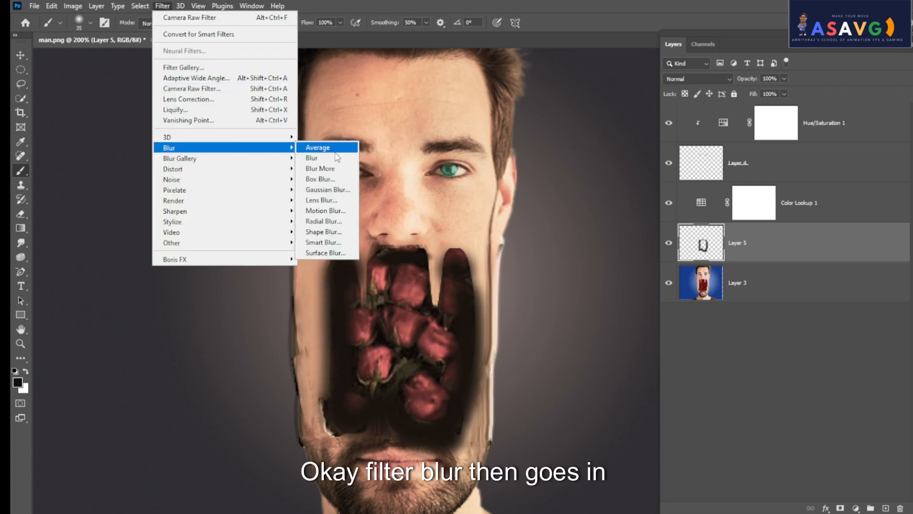
{"action": "left_click", "coordinate": [327, 189]}
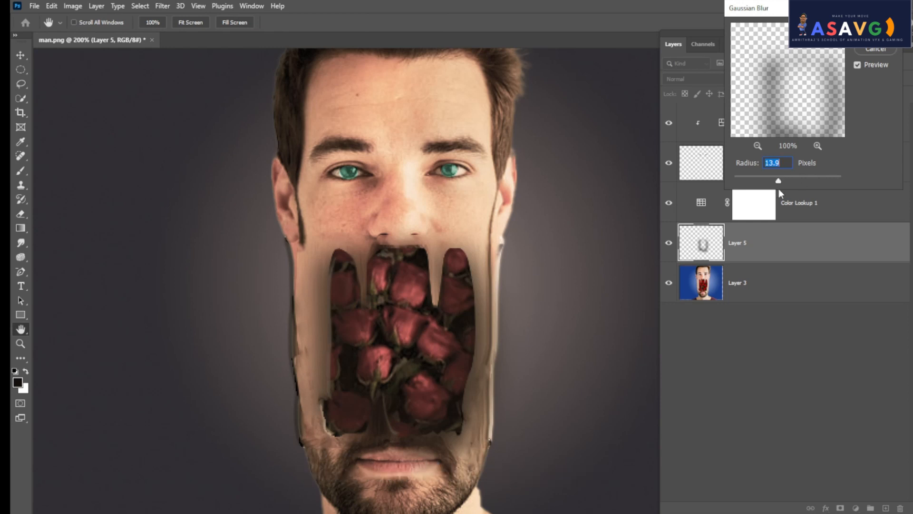
{"action": "mouse_move", "coordinate": [792, 179]}
{"action": "left_mouse_down"}
{"action": "mouse_move", "coordinate": [811, 180]}
{"action": "mouse_move", "coordinate": [795, 180]}
{"action": "left_mouse_up"}
{"action": "left_click", "coordinate": [874, 37]}
Transform the blurred shading to 37.02% width, reposition it over the portrait and return to the Brush tool.
{"action": "key", "text": "ctrl+t"}
{"action": "left_click_drag", "start_coordinate": [647, 336], "coordinate": [495, 336]}
{"action": "left_click_drag", "start_coordinate": [155, 339], "coordinate": [313, 336]}
{"action": "left_click_drag", "start_coordinate": [406, 277], "coordinate": [404, 36]}
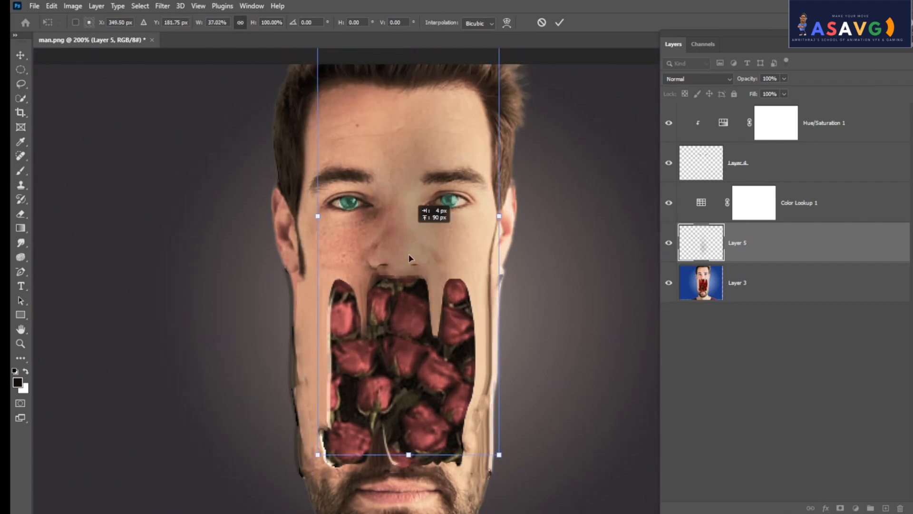
{"action": "key", "text": "Return"}
{"action": "key", "text": "b"}
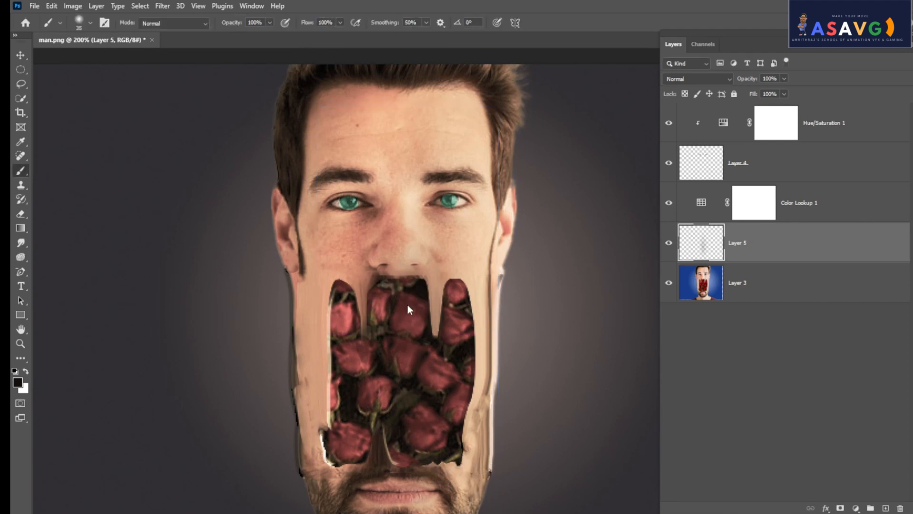
Select every layer from Layer 3 up to Hue/Saturation 1 and merge them into one.
{"action": "key", "text": "ctrl+minus"}
{"action": "key", "text": "ctrl+minus"}
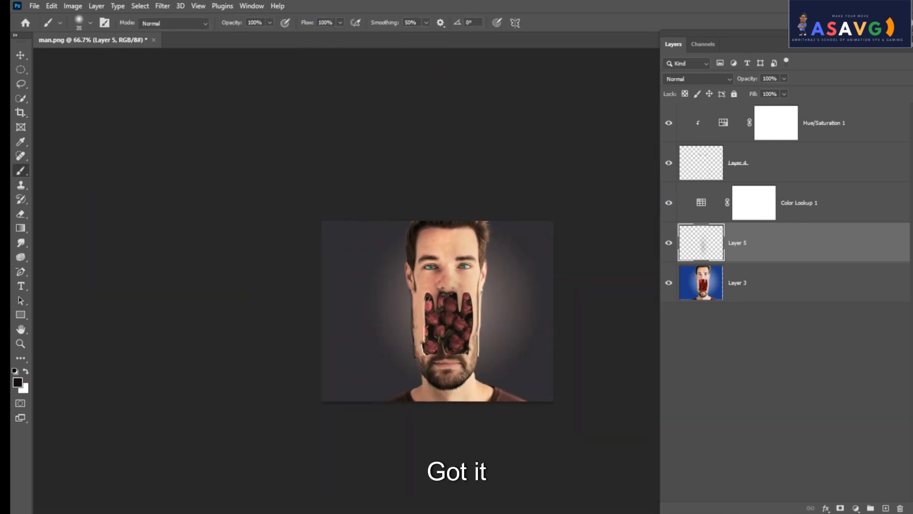
{"action": "left_click", "coordinate": [781, 293]}
{"action": "left_click", "coordinate": [814, 253], "text": "shift"}
{"action": "left_click", "coordinate": [836, 197], "text": "shift"}
{"action": "left_click", "coordinate": [833, 129], "text": "shift"}
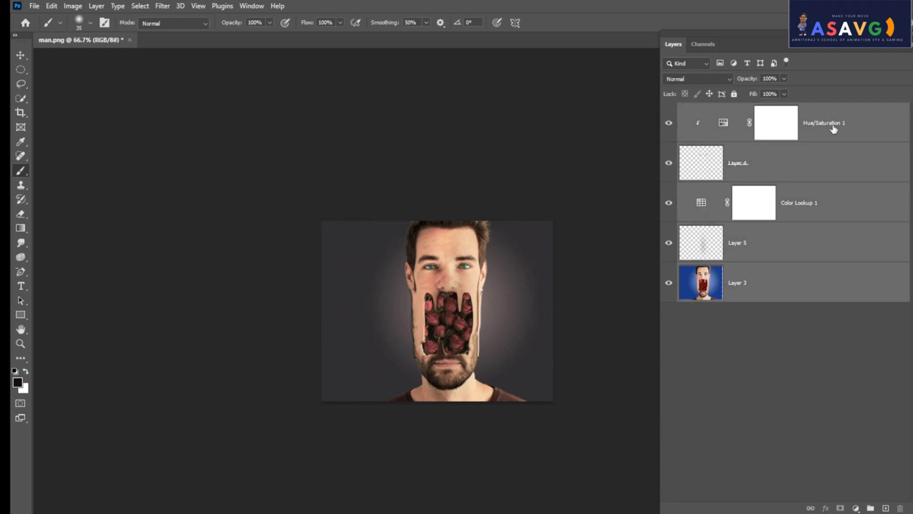
{"action": "key", "text": "ctrl+e"}
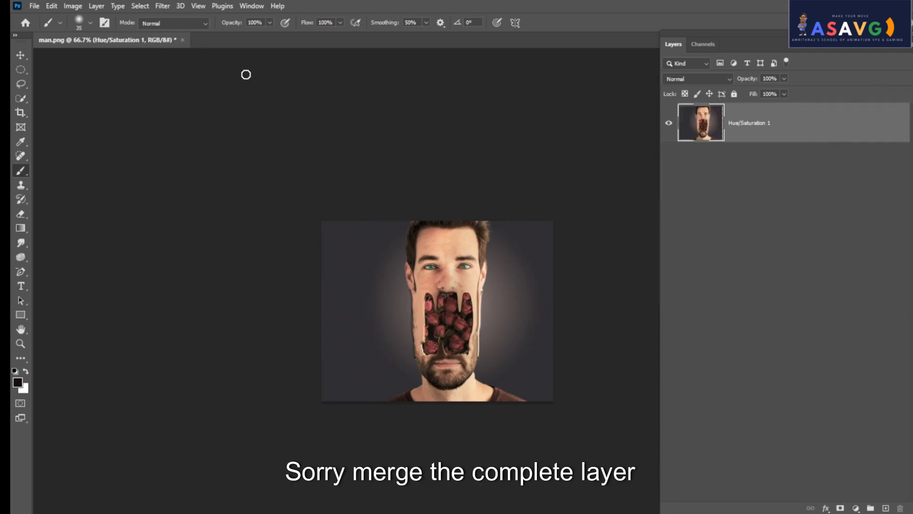
Brighten the merged portrait layer with a Brightness/Contrast adjustment, setting the brightness to 63.
{"action": "key", "text": "ctrl+plus"}
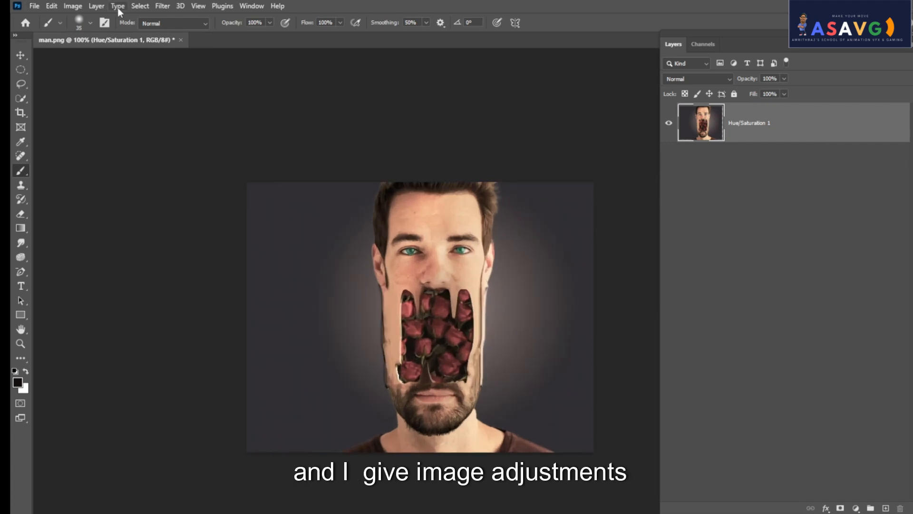
{"action": "left_click", "coordinate": [76, 7]}
{"action": "mouse_move", "coordinate": [96, 36]}
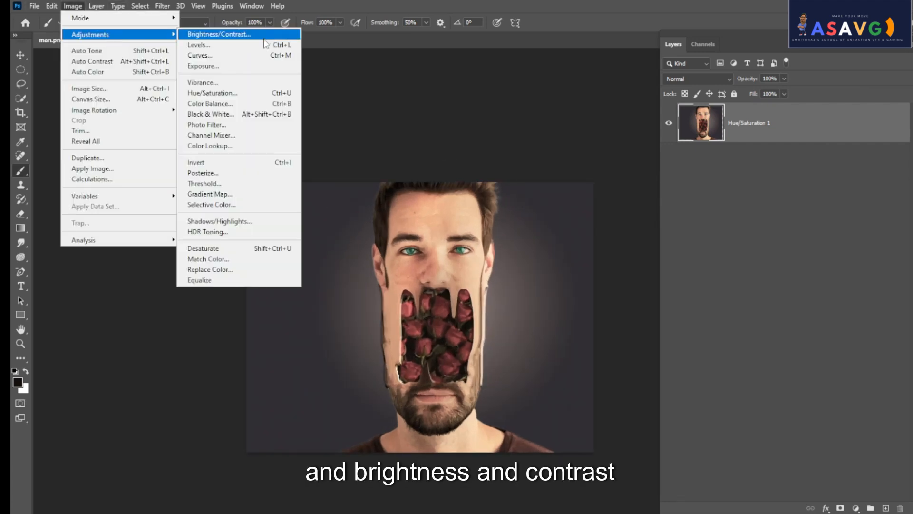
{"action": "left_click", "coordinate": [238, 33]}
{"action": "left_click_drag", "start_coordinate": [626, 138], "coordinate": [647, 137]}
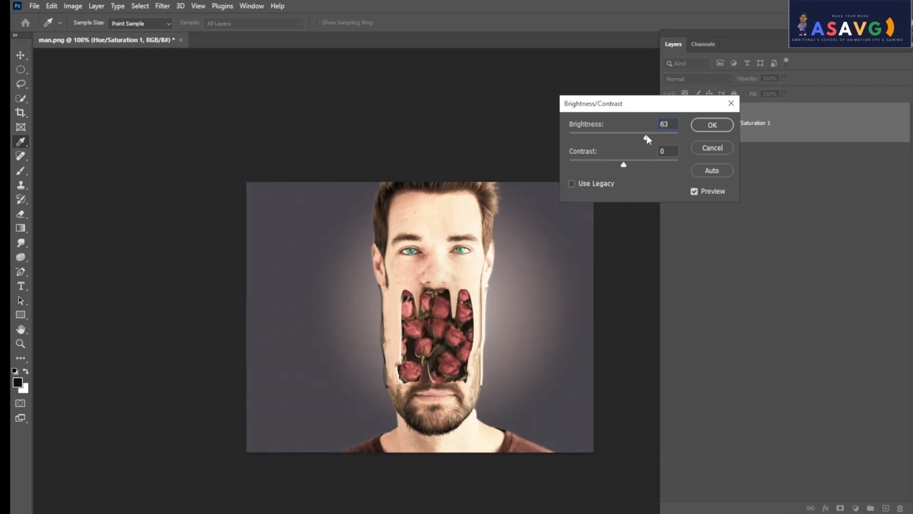
{"action": "left_click", "coordinate": [710, 126]}
{"action": "key", "text": "b"}
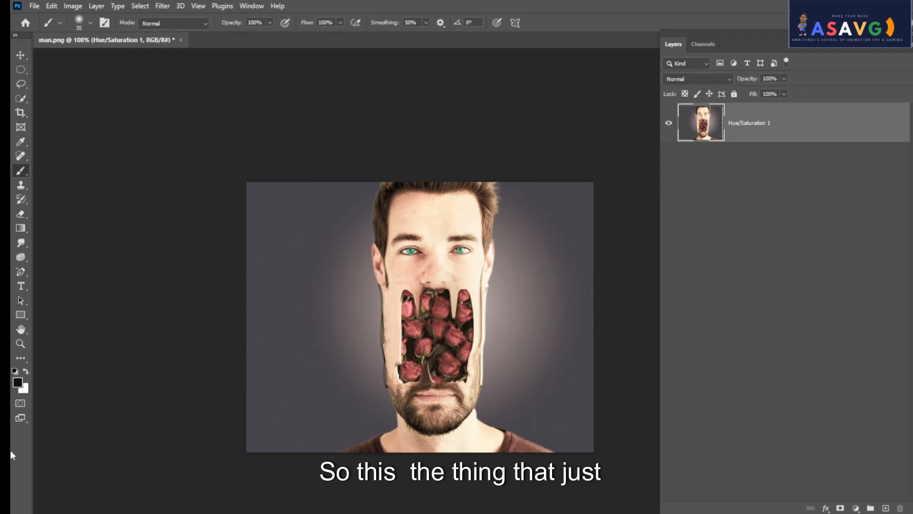
Switch to the Move tool and view the finished portrait enlarged in full-screen mode without the interface.
{"action": "key", "text": "ctrl+1"}
{"action": "key", "text": "f"}
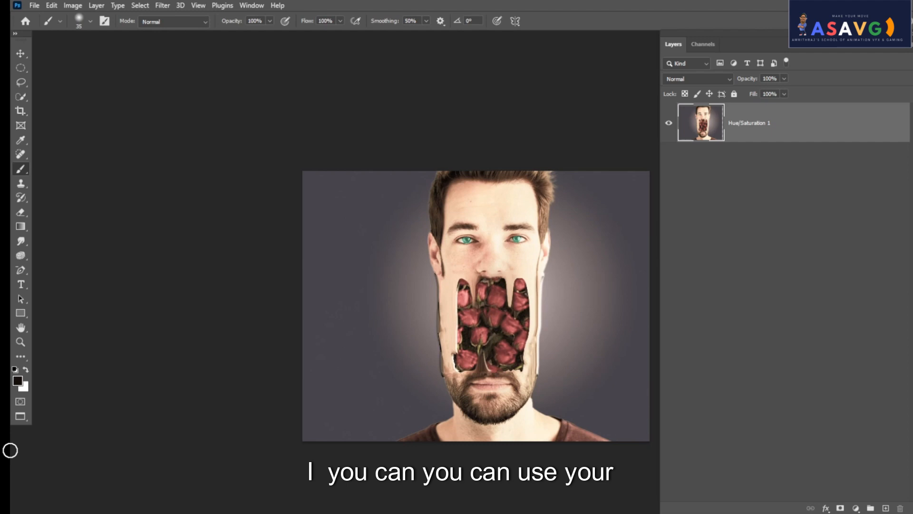
{"action": "left_click", "coordinate": [21, 54]}
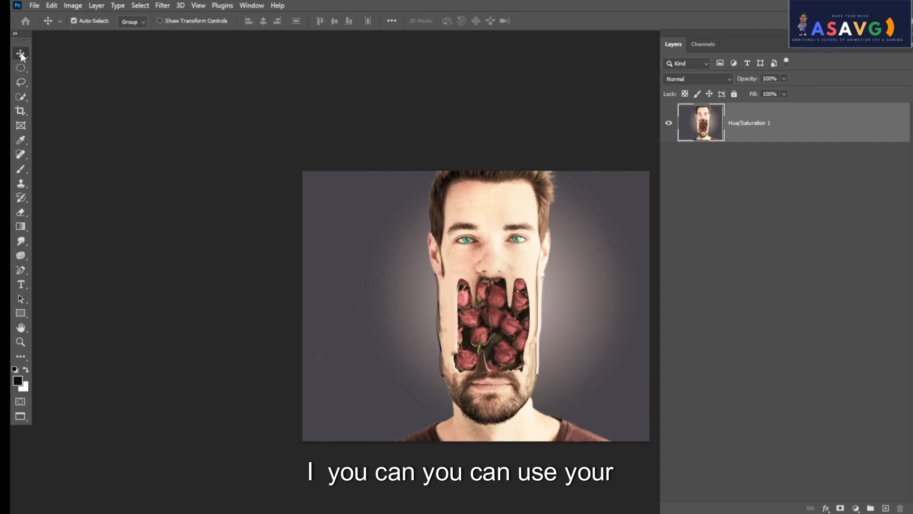
{"action": "key", "text": "ctrl+plus"}
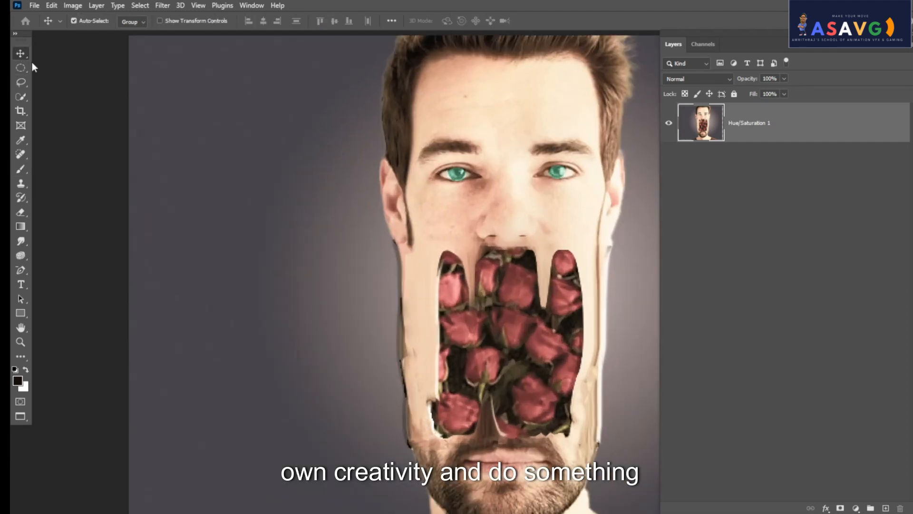
{"action": "key", "text": "f"}
{"action": "left_click_drag", "start_coordinate": [662, 261], "coordinate": [597, 238]}
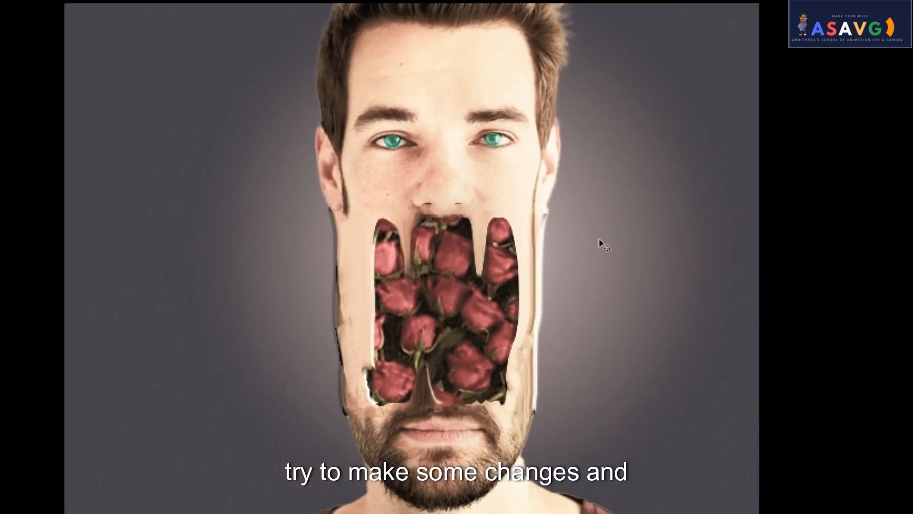